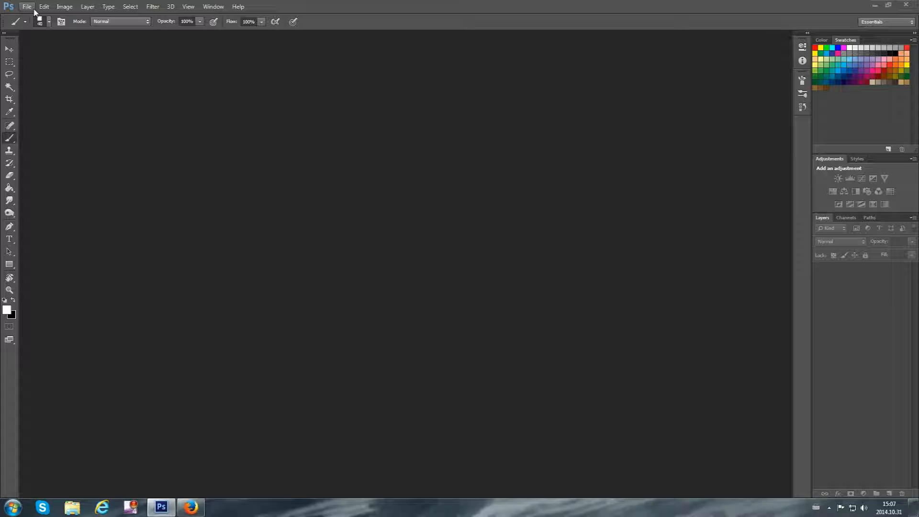
Create a 1000 x 1000 pixel RGB document at 72 pixels/inch with a transparent background, docked as a tab
click(27, 6)
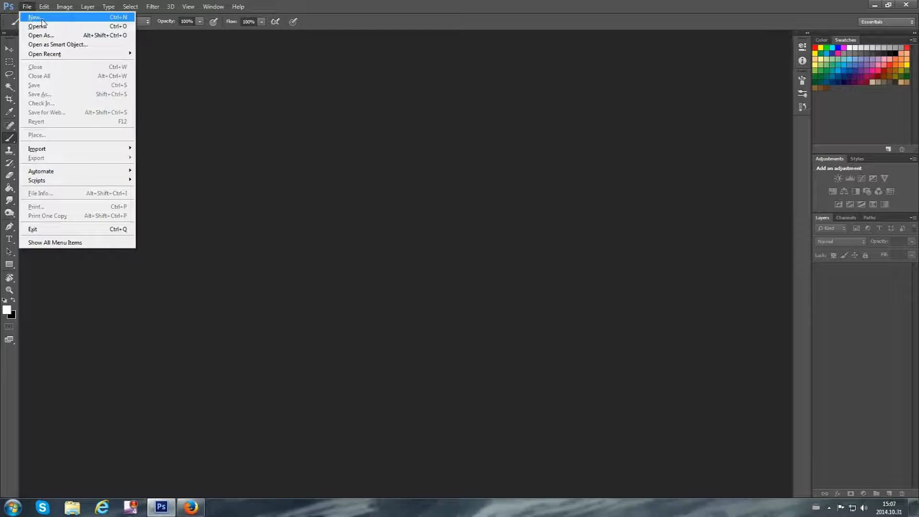
click(46, 20)
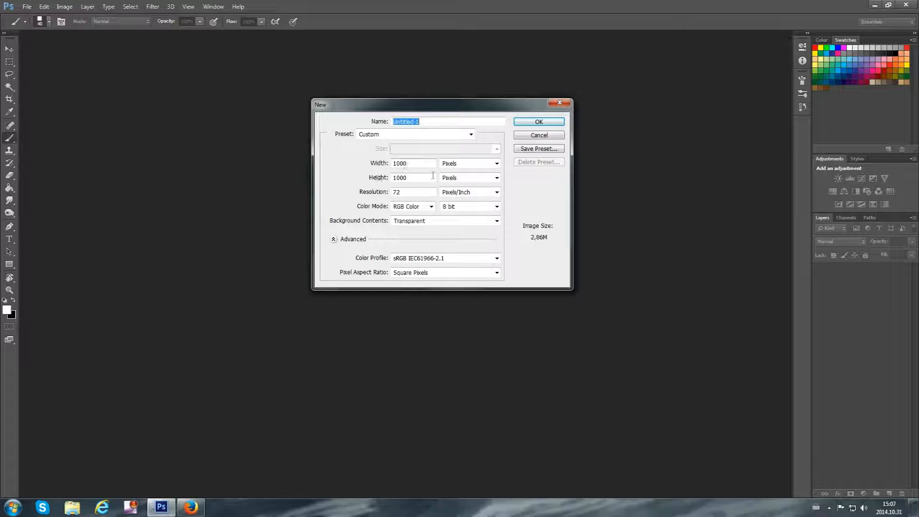
click(527, 126)
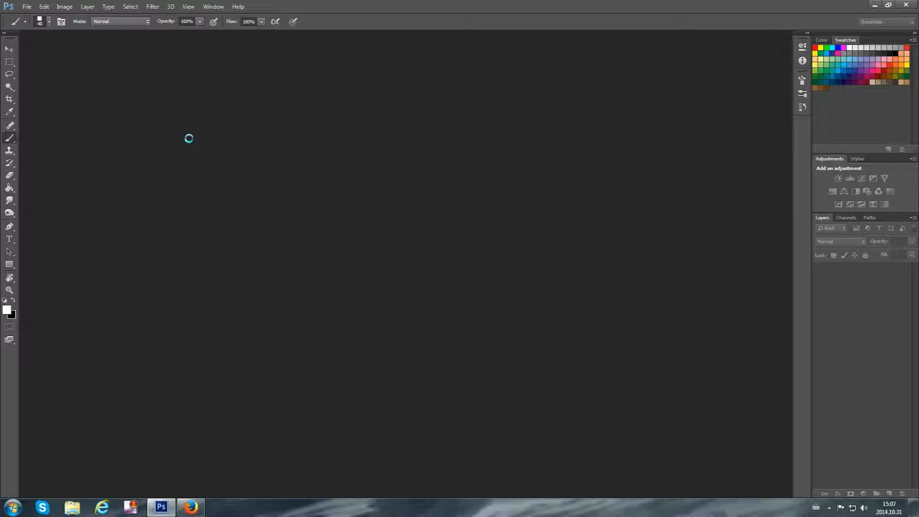
drag(169, 41, 257, 37)
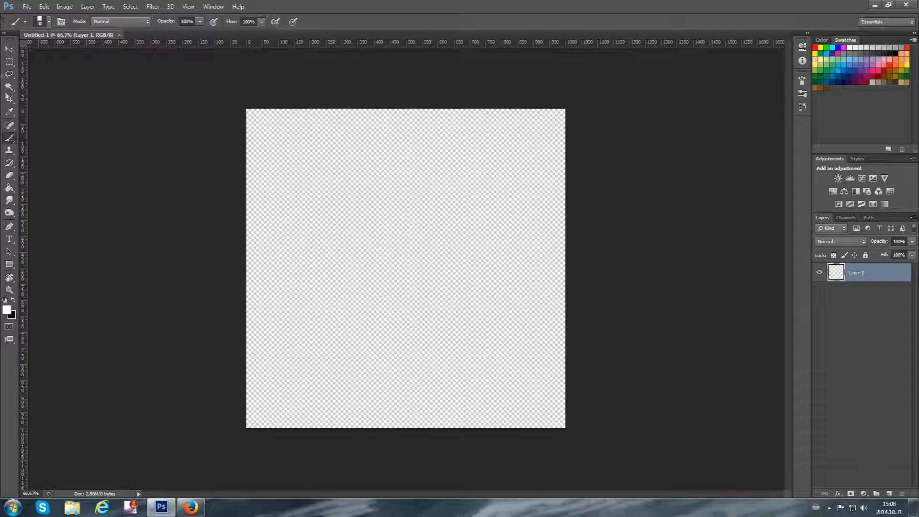
Fill the whole transparent canvas with black using the Paint Bucket tool after swapping the foreground and background colours
click(10, 62)
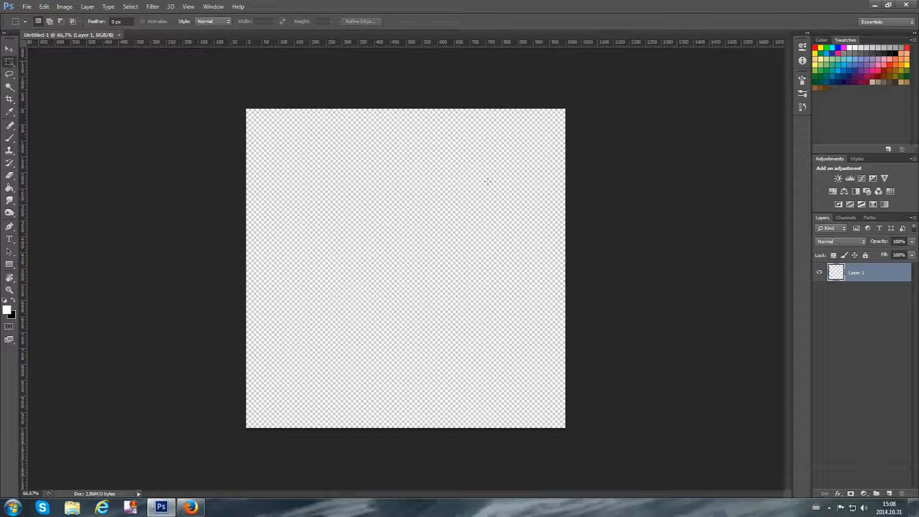
click(9, 188)
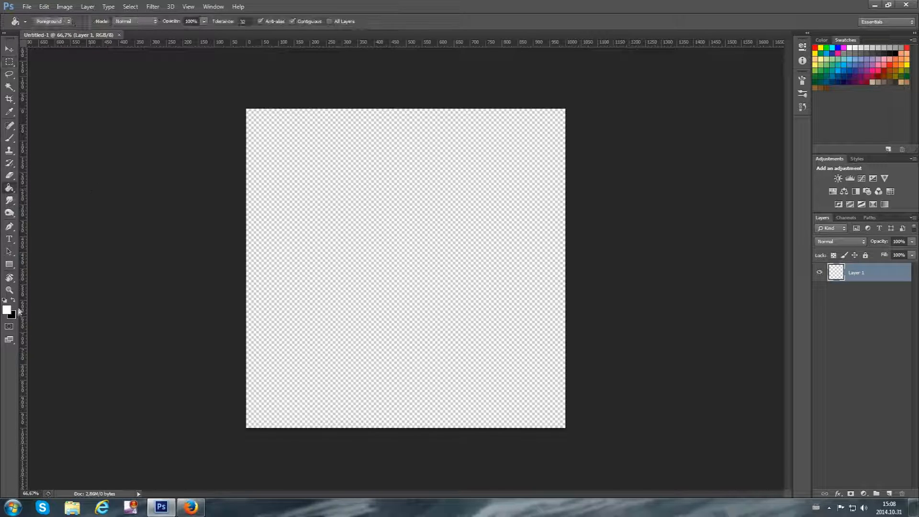
click(14, 300)
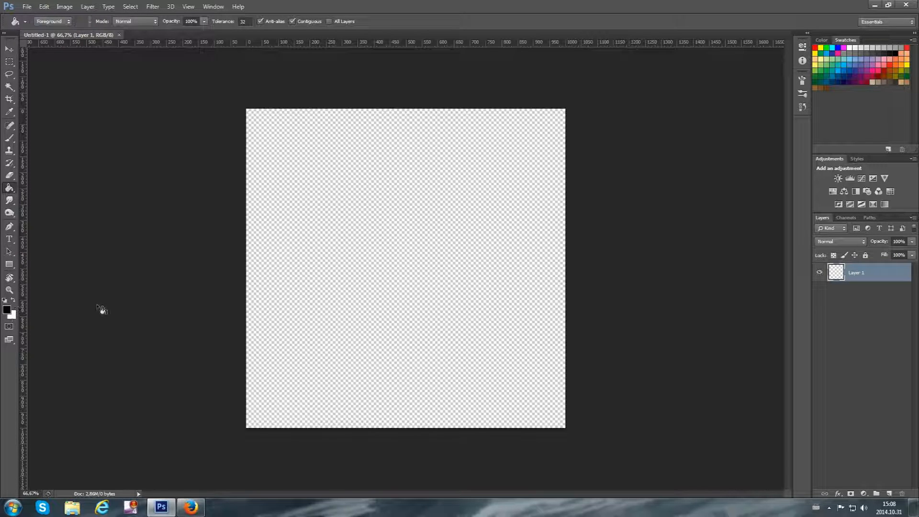
click(327, 238)
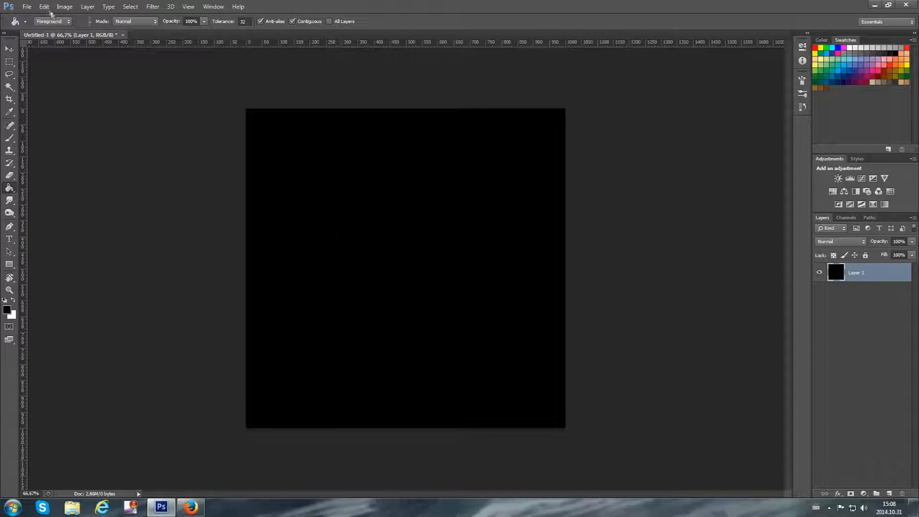
Define the black square as a brush preset named "Custom brush 1"
click(48, 8)
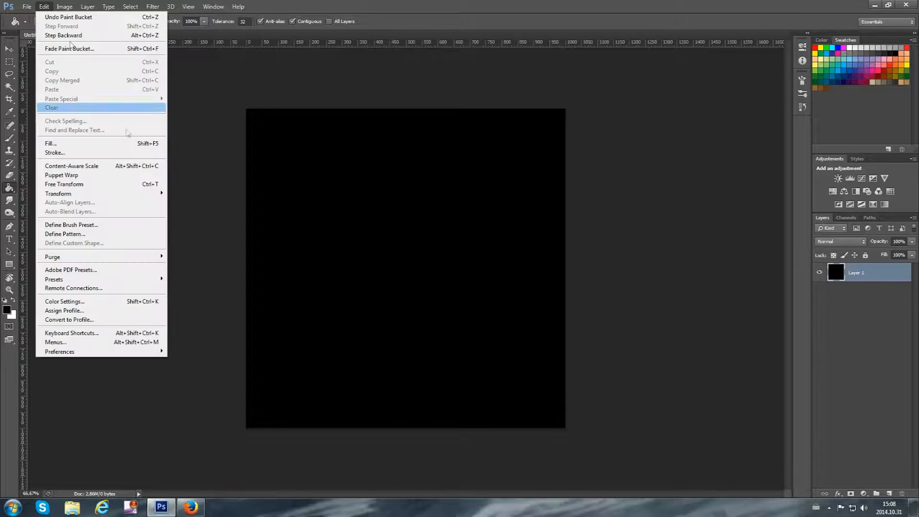
click(96, 225)
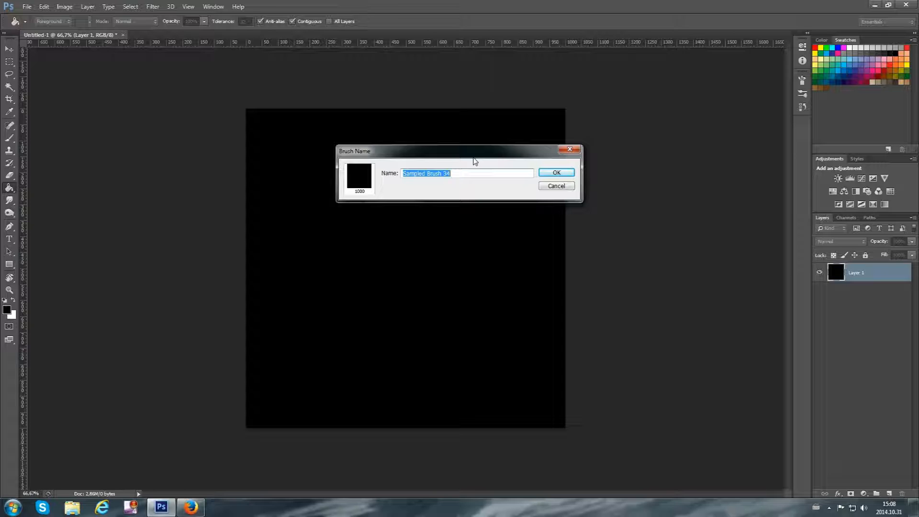
key(BackSpace)
text(Custom brush 1)
click(556, 173)
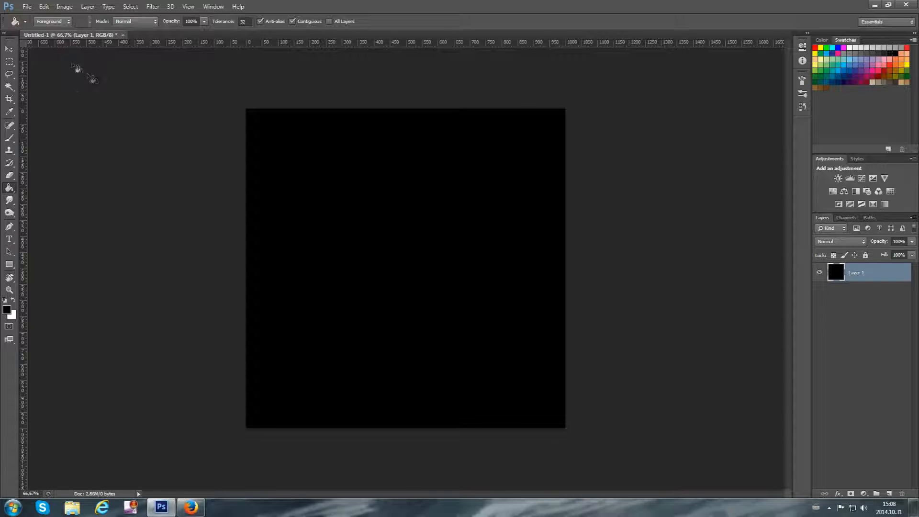
Delete the first of the two 1000 px square brushes from the presets and select the remaining one for painting
click(9, 138)
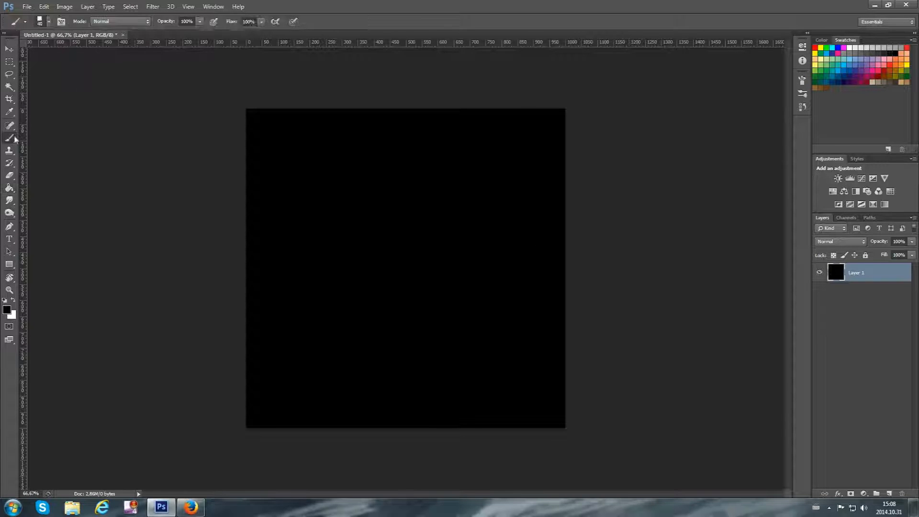
click(49, 23)
scroll(113, 145, down, 2)
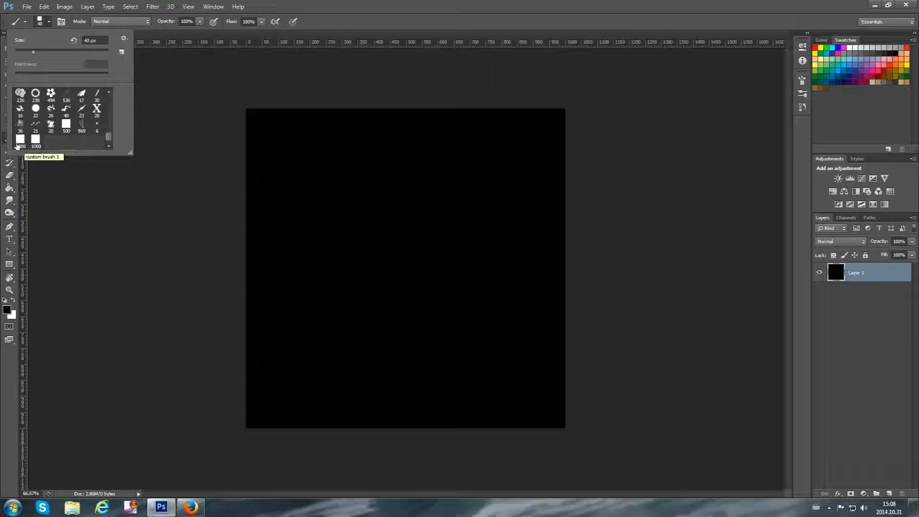
right_click(20, 142)
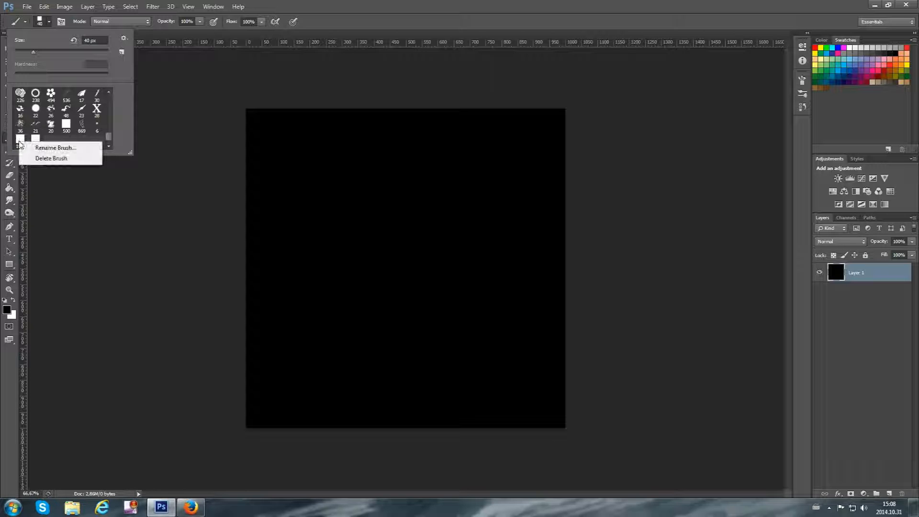
click(40, 158)
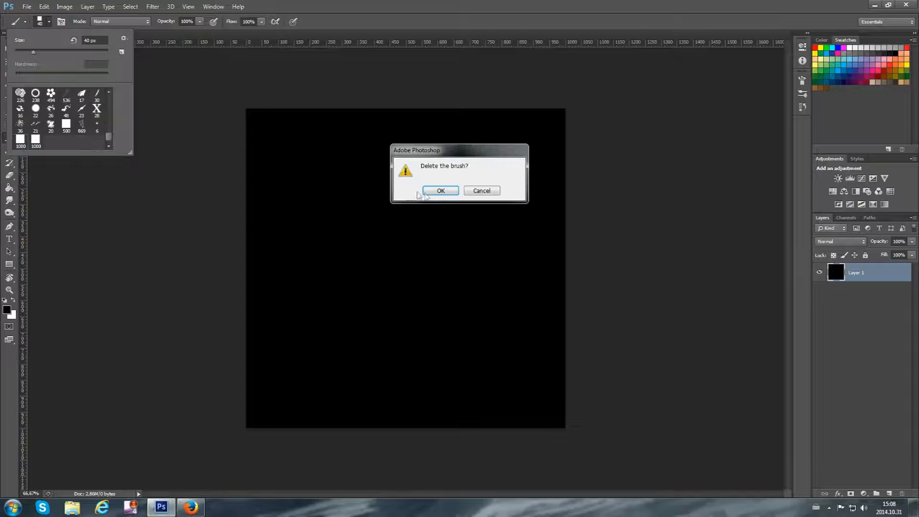
key(Return)
click(21, 144)
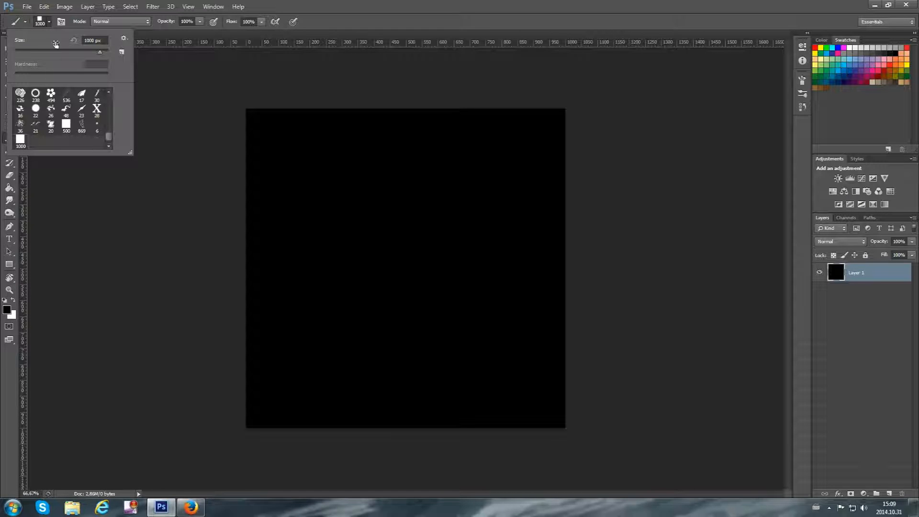
click(49, 24)
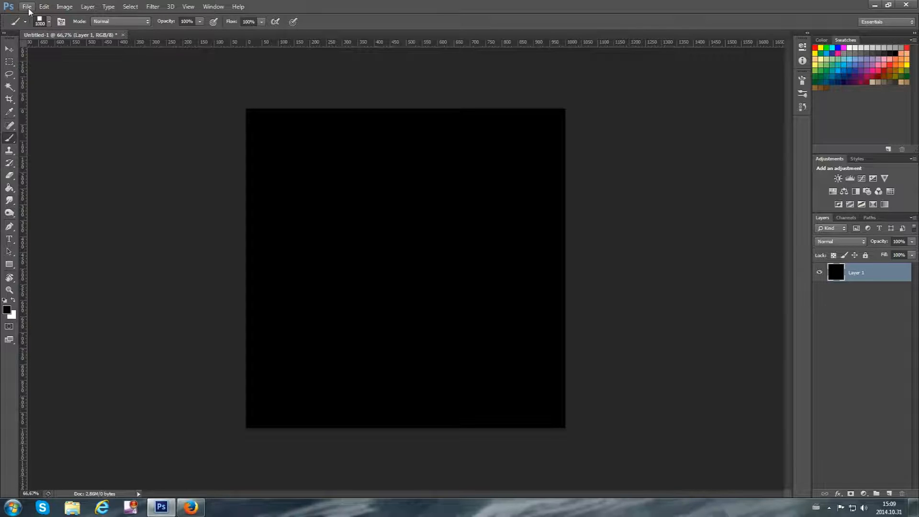
Create a second transparent document of 1920 x 1080 pixels and dock it as a tab beside the first
click(27, 6)
click(35, 17)
double_click(421, 163)
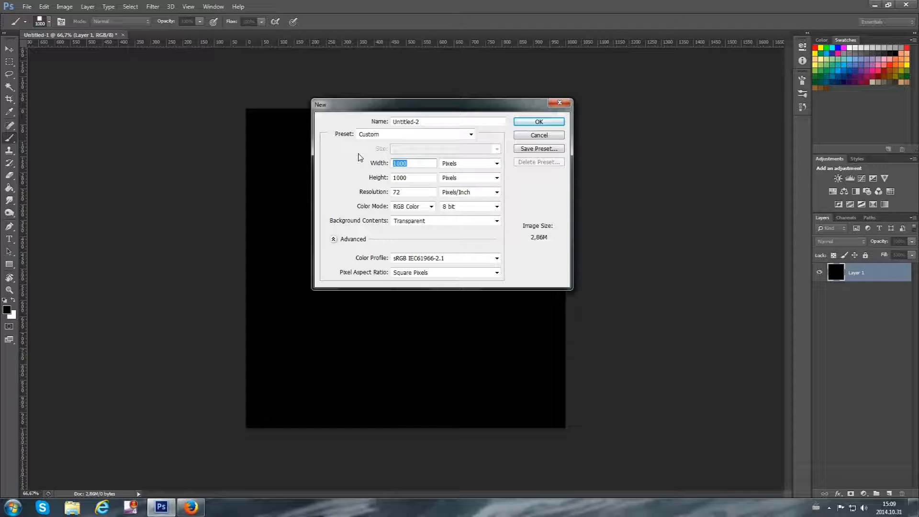
text(1920)
key(Tab)
text(1080)
click(539, 122)
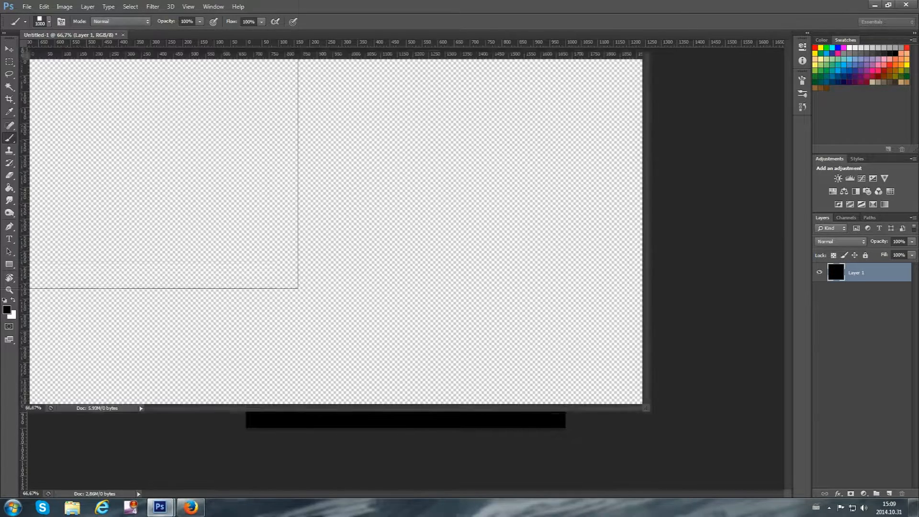
drag(144, 46, 190, 36)
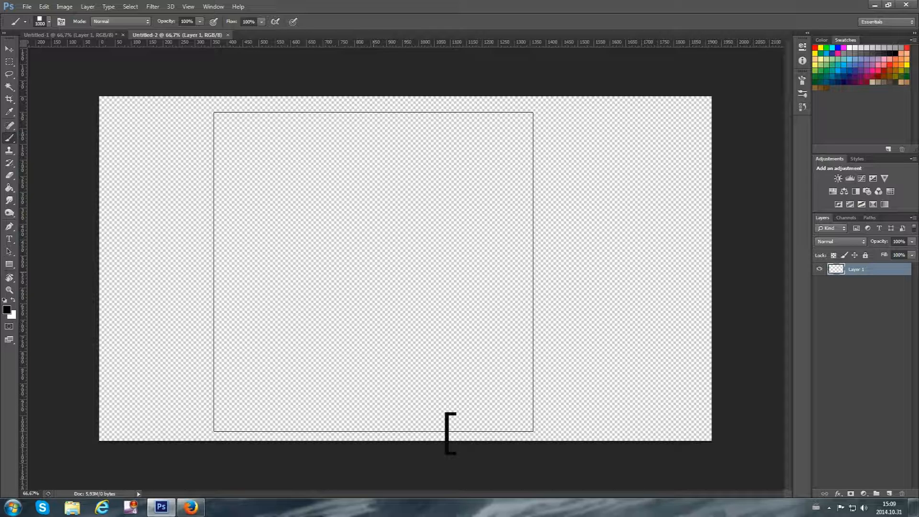
Try out smaller and larger sizes of the square brush and leave it at 20 px
key(bracketleft)
key(bracketleft)
key(bracketleft)
key(bracketleft)
key(bracketleft)
key(bracketleft)
key(bracketleft)
key(bracketleft)
key(bracketleft)
key(bracketleft)
key(bracketleft)
key(bracketleft)
key(bracketleft)
key(bracketleft)
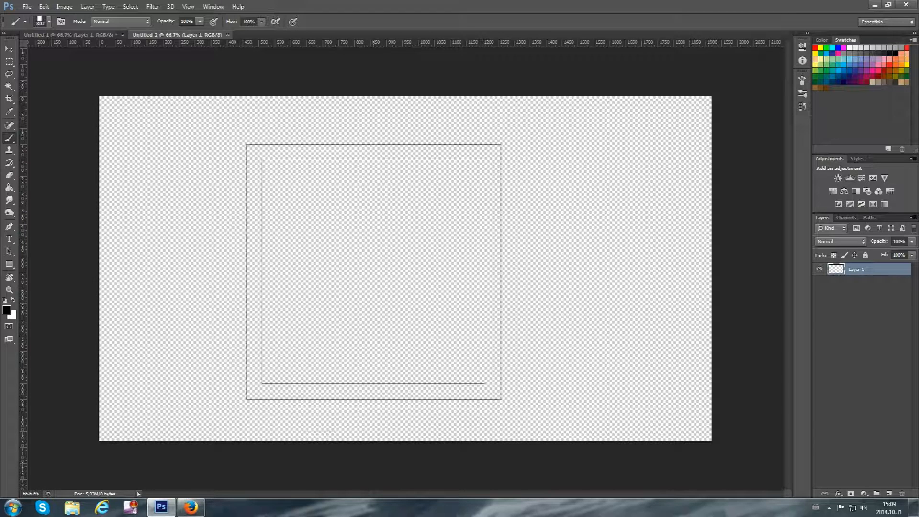
key(bracketleft)
key(bracketleft)
key(bracketleft)
key(bracketleft)
key(bracketleft)
key(bracketleft)
key(bracketleft)
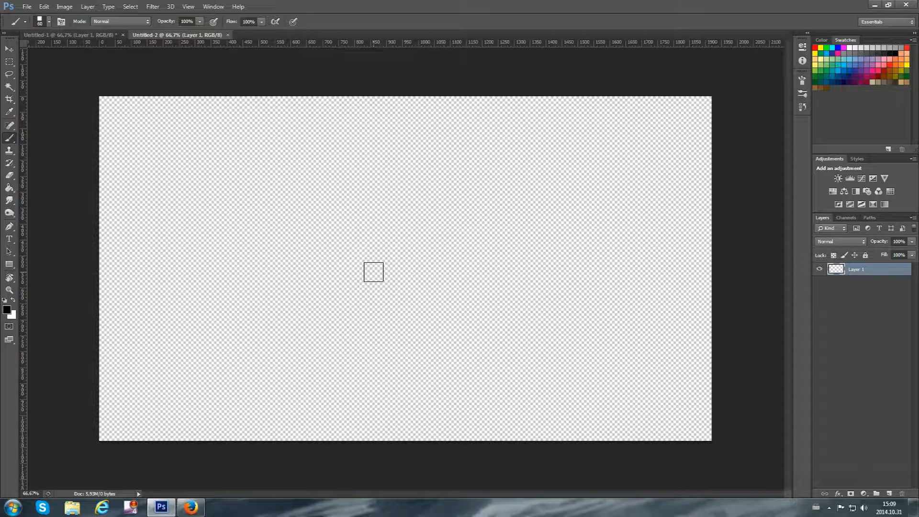
key(bracketright)
key(bracketright)
key(bracketright)
key(bracketright)
key(bracketright)
key(bracketright)
key(bracketright)
key(bracketright)
key(bracketright)
key(bracketright)
key(bracketleft)
key(bracketleft)
key(bracketleft)
key(bracketleft)
key(bracketleft)
key(bracketleft)
key(bracketleft)
key(bracketleft)
key(bracketleft)
key(bracketleft)
key(bracketleft)
key(bracketleft)
Enable Shape Dynamics for the brush with 100% size jitter and Pen Pressure size control, and return to the Brush Tip Shape settings
click(801, 80)
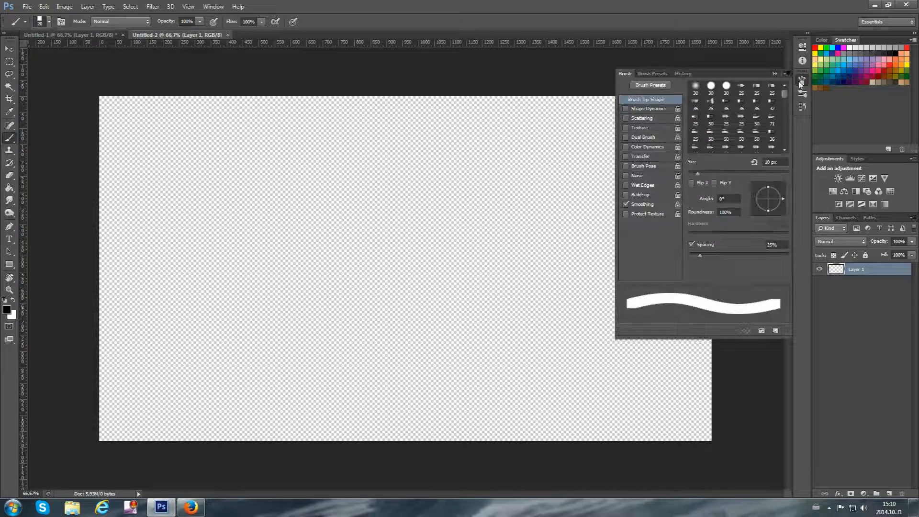
click(649, 110)
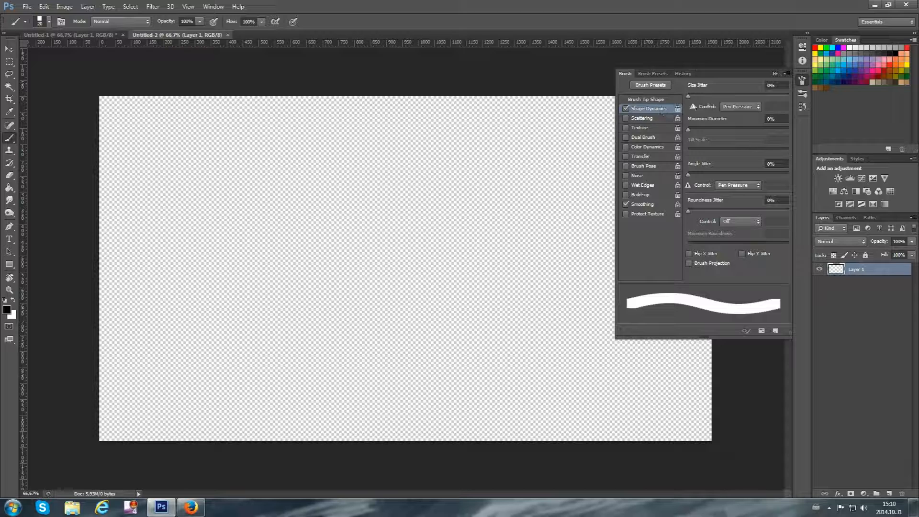
mouse_move(688, 96)
mouse_down()
mouse_move(745, 101)
mouse_move(654, 100)
mouse_up()
click(745, 107)
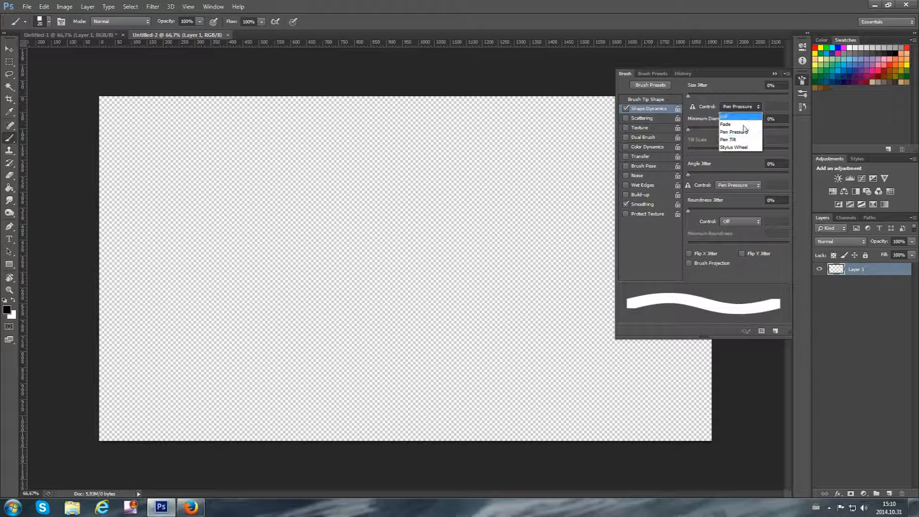
click(743, 133)
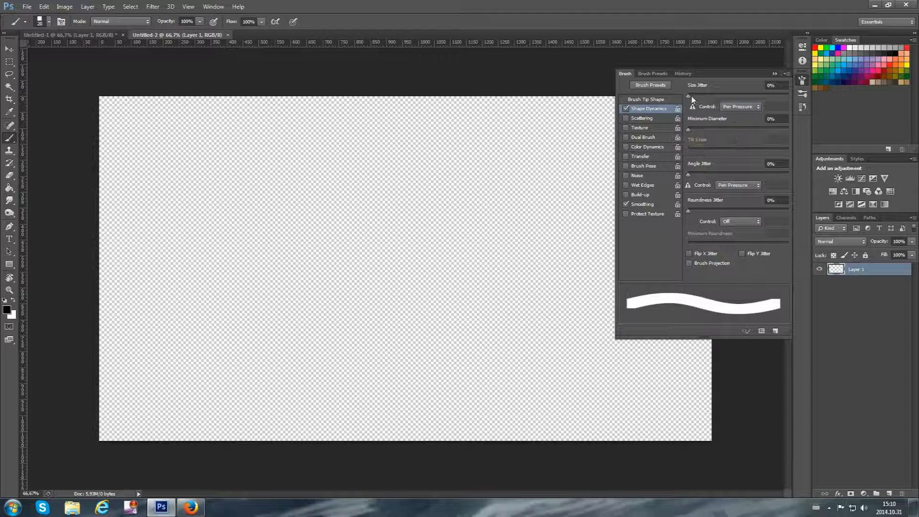
drag(689, 98, 825, 107)
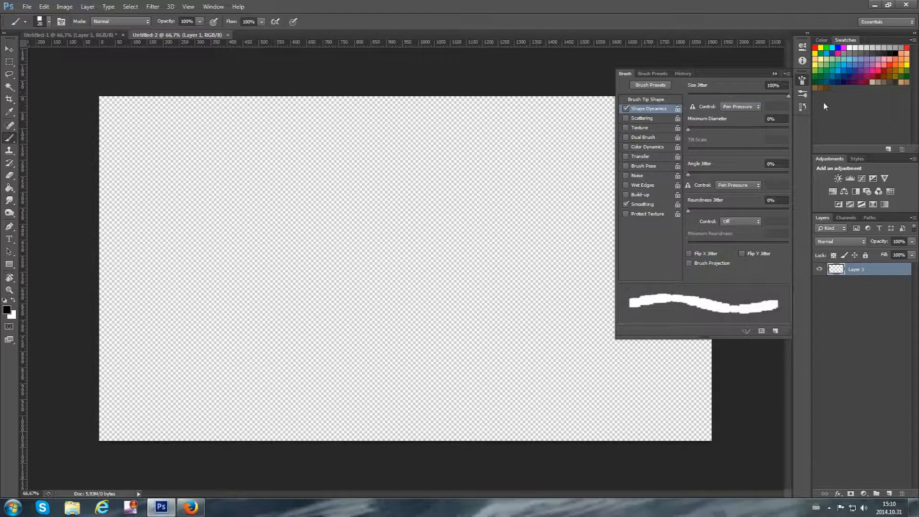
mouse_move(724, 101)
mouse_down()
mouse_move(846, 102)
mouse_move(667, 98)
mouse_move(784, 95)
mouse_move(759, 104)
mouse_move(801, 107)
mouse_up()
click(638, 100)
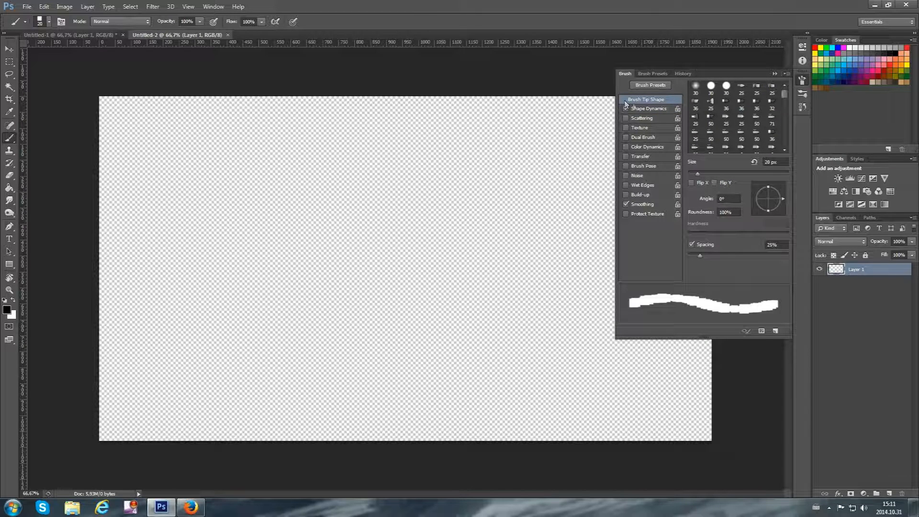
click(801, 82)
click(801, 81)
click(801, 82)
click(801, 82)
click(213, 6)
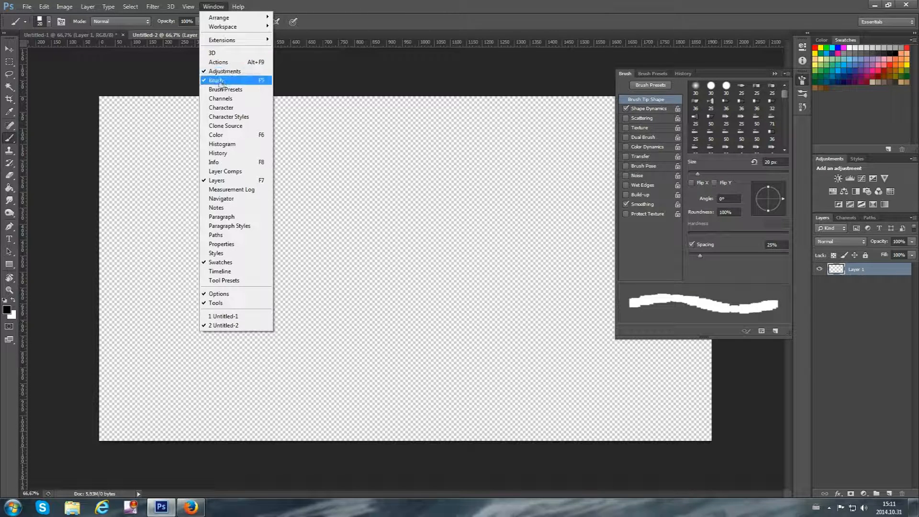
click(322, 7)
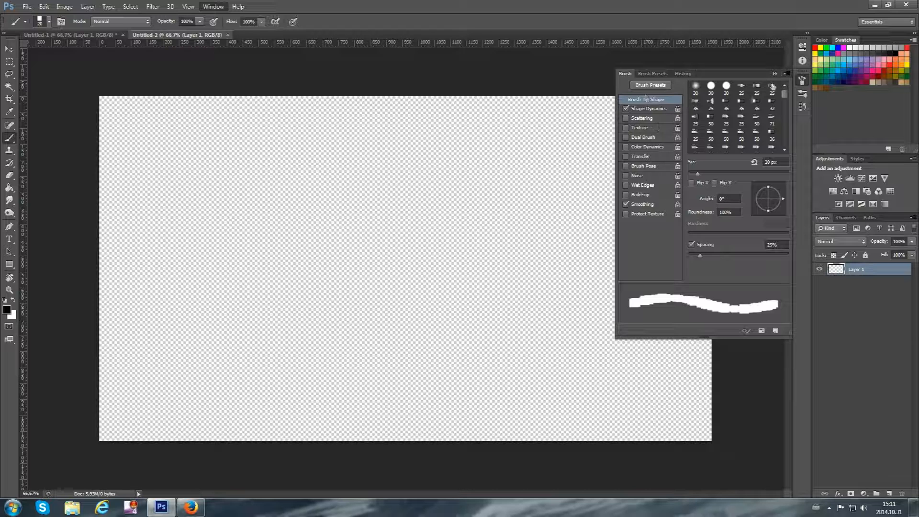
Choose the pointed diagonal 23 px brush tip with 425% spacing and enlarge it to 600 px
mouse_move(784, 94)
mouse_down()
mouse_move(786, 154)
mouse_move(784, 74)
mouse_move(786, 131)
mouse_move(785, 84)
mouse_up()
mouse_move(785, 96)
mouse_down()
mouse_move(786, 153)
mouse_move(794, 139)
mouse_up()
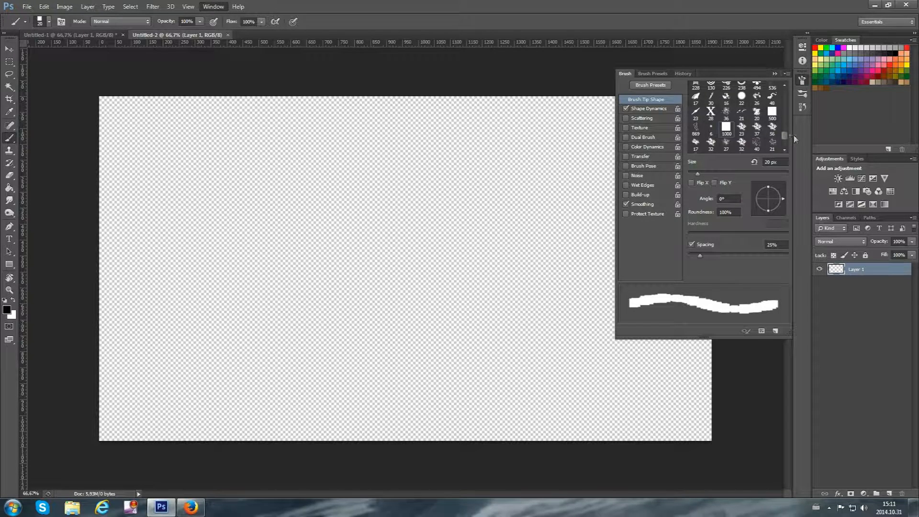
click(697, 114)
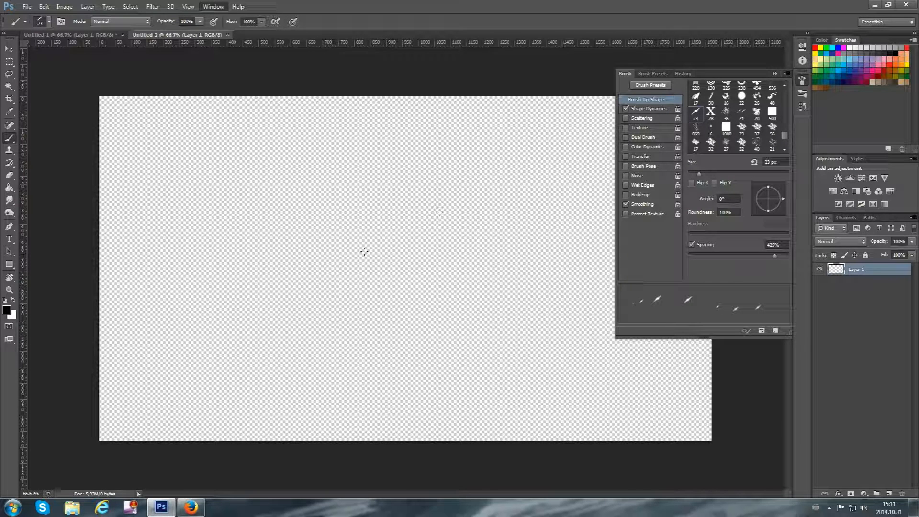
drag(320, 234, 316, 236)
key(ctrl+z)
key(bracketright)
key(bracketright)
key(bracketright)
key(bracketright)
key(bracketright)
key(bracketright)
key(bracketright)
key(bracketright)
key(bracketright)
key(bracketright)
key(bracketright)
key(bracketright)
key(bracketright)
key(bracketright)
key(bracketright)
key(bracketright)
key(bracketright)
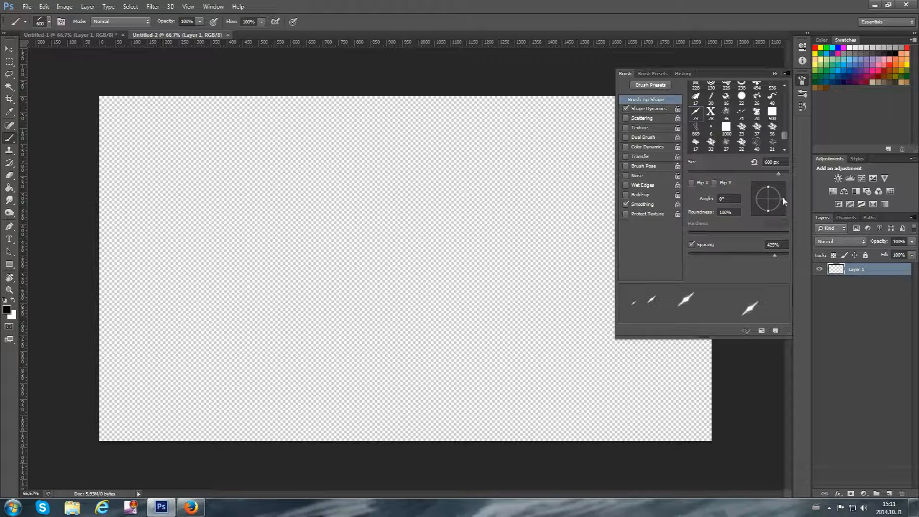
Paint test marks on the canvas with the brush tip angled at 150° and at 56°, and reduce the brush to 500 px
mouse_move(783, 199)
mouse_down()
mouse_move(782, 176)
mouse_move(717, 193)
mouse_move(730, 167)
mouse_move(718, 196)
mouse_move(714, 176)
mouse_move(749, 204)
mouse_move(736, 234)
mouse_move(694, 236)
mouse_move(704, 162)
mouse_up()
click(344, 229)
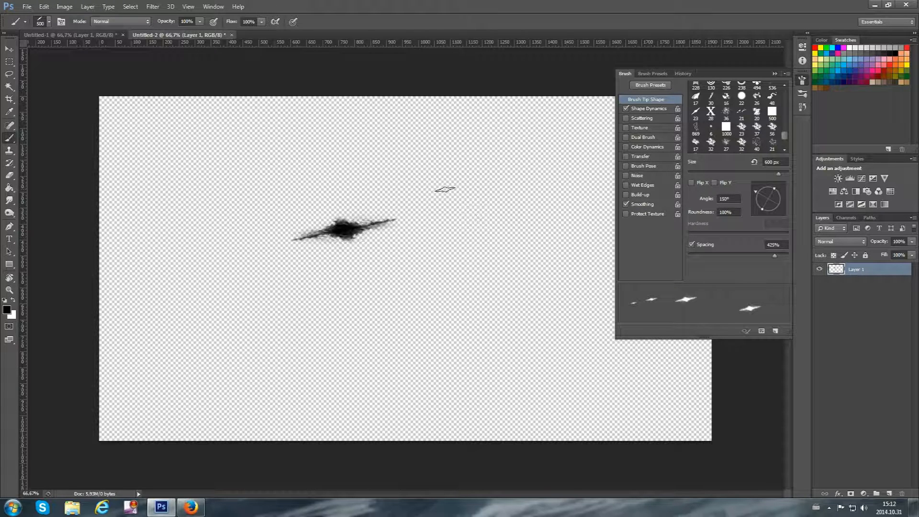
click(777, 185)
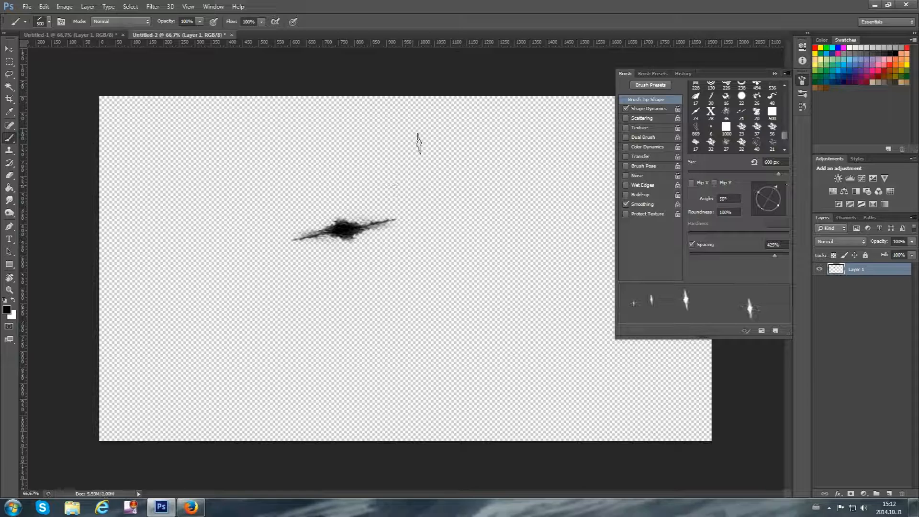
drag(421, 143, 445, 281)
key(bracketleft)
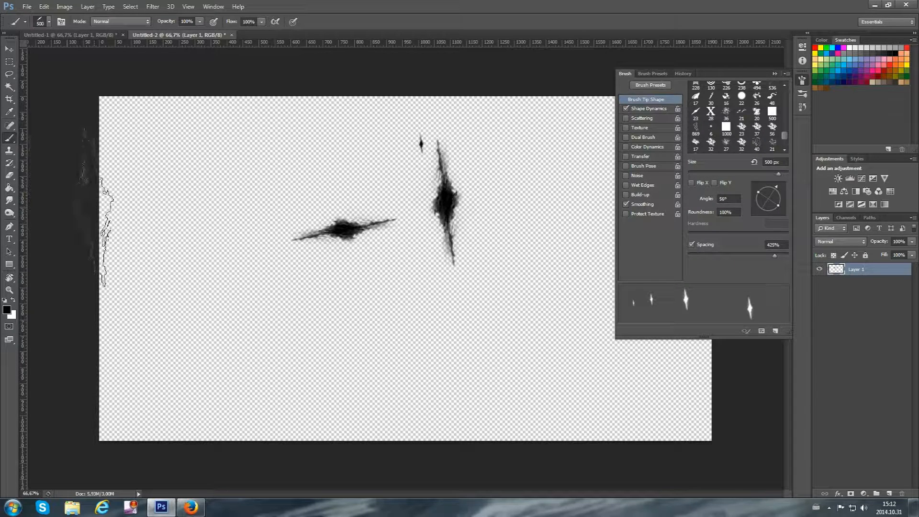
Choose the 1000 px square brush tip and erase the test marks from the canvas with the Eraser
click(726, 134)
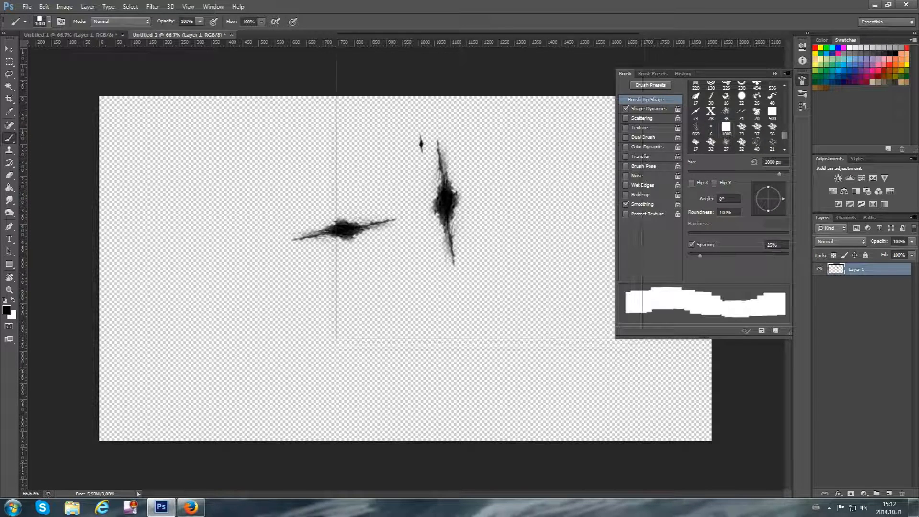
click(10, 175)
mouse_move(451, 195)
mouse_down()
mouse_move(411, 221)
mouse_move(287, 230)
mouse_up()
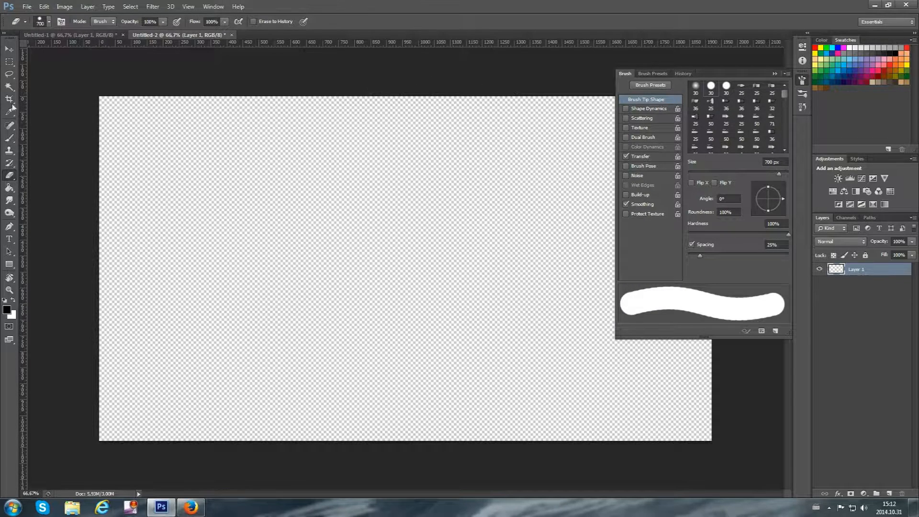
Return to the Brush tool and reduce the square brush to 40 px
click(9, 138)
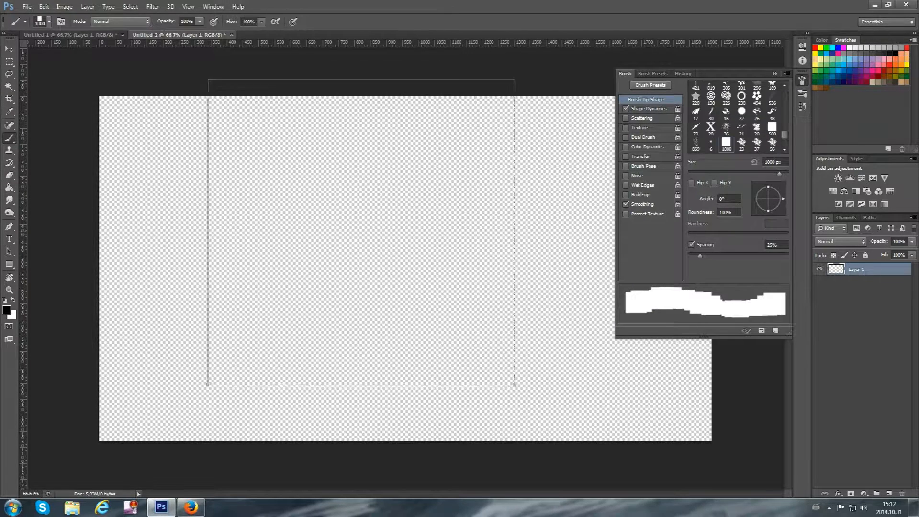
key(bracketleft)
key(bracketleft)
key(bracketleft)
key(bracketleft)
key(bracketleft)
key(bracketleft)
key(bracketleft)
key(bracketleft)
key(bracketleft)
key(bracketleft)
key(bracketleft)
key(bracketleft)
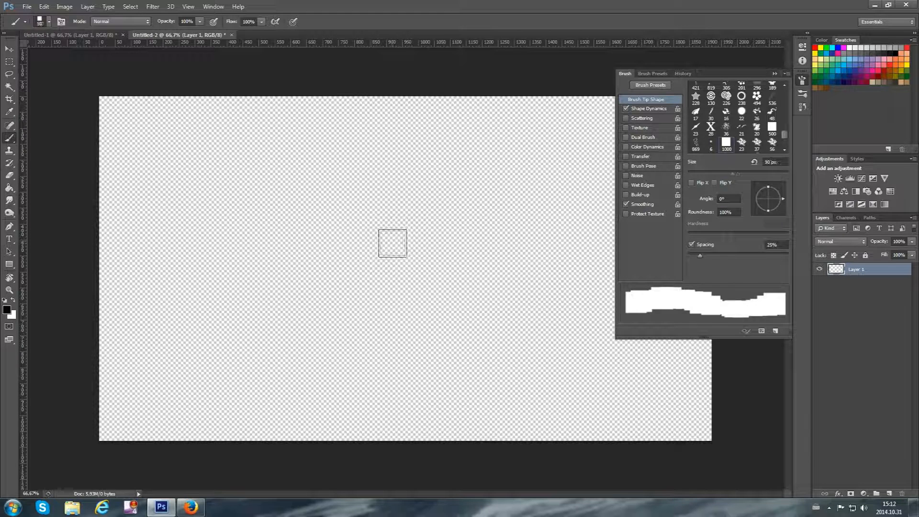
key(bracketleft)
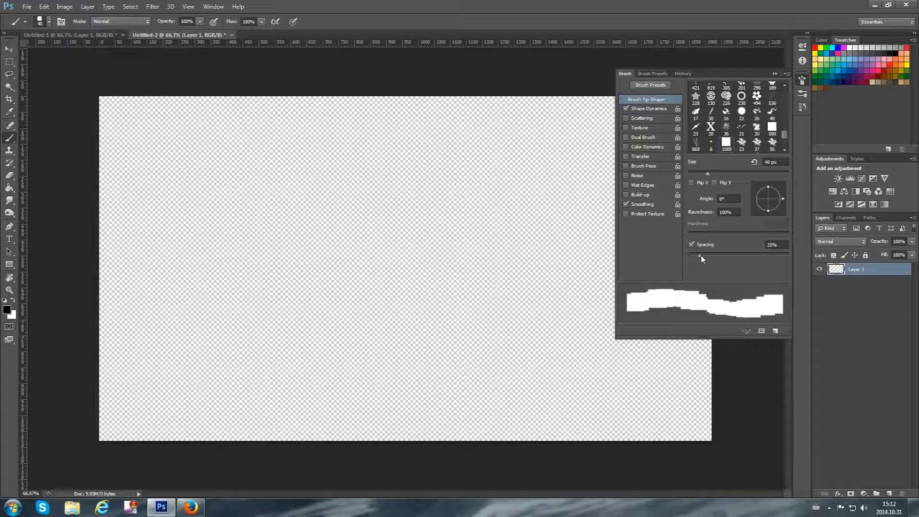
Try out the square brush with 1000% spacing in two test strokes and undo them
drag(701, 258, 790, 258)
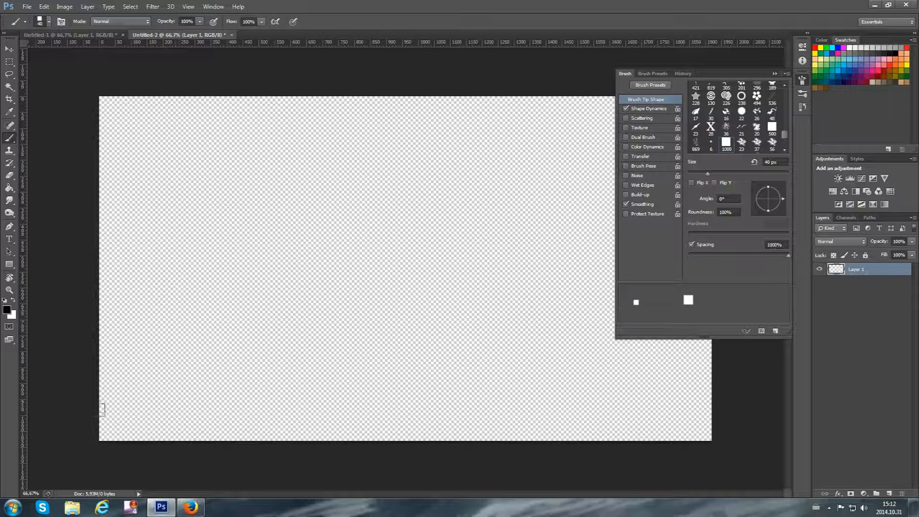
mouse_move(103, 433)
mouse_down()
mouse_move(337, 239)
mouse_move(503, 147)
mouse_move(488, 188)
mouse_move(351, 303)
mouse_up()
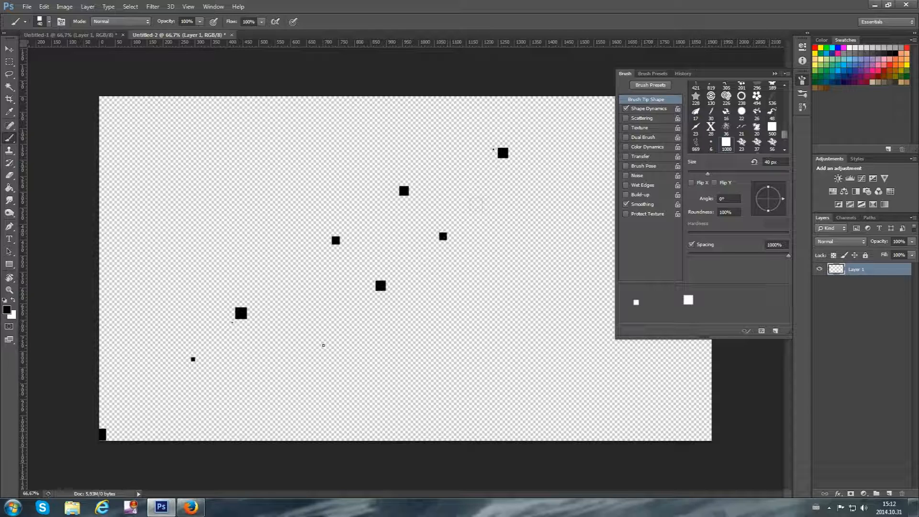
key(ctrl+z)
mouse_move(142, 412)
mouse_down()
mouse_move(308, 251)
mouse_move(416, 170)
mouse_up()
key(ctrl+z)
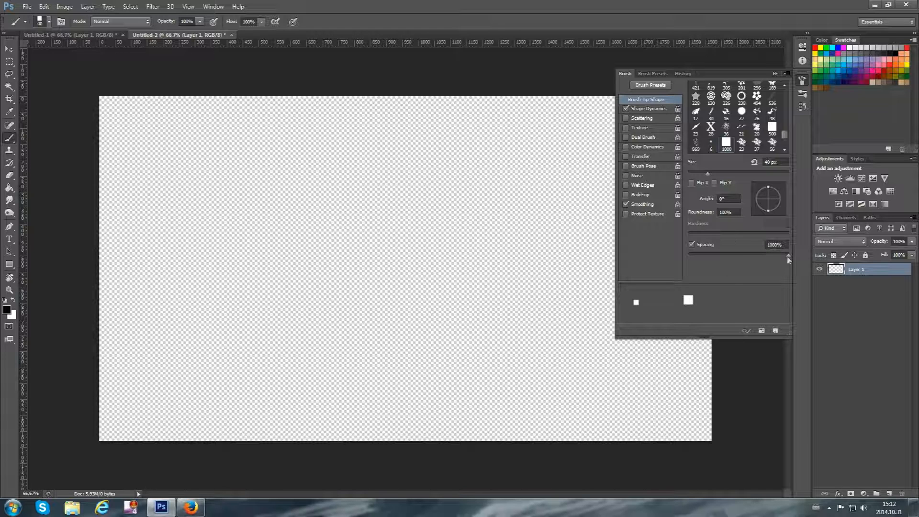
Try out 1% spacing with a test stroke and undo the stroke
drag(787, 258, 623, 266)
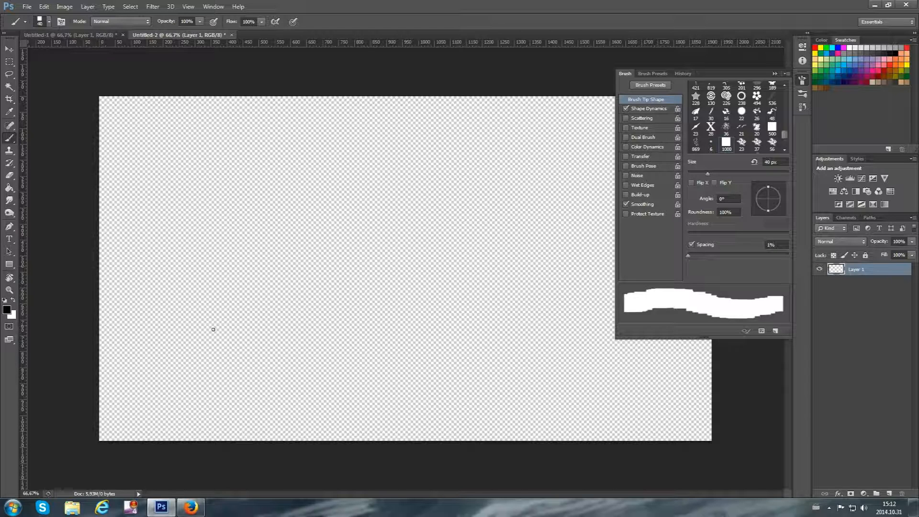
mouse_move(242, 414)
mouse_down()
mouse_move(200, 355)
mouse_move(259, 296)
mouse_move(360, 304)
mouse_move(373, 288)
mouse_move(316, 241)
mouse_up()
key(ctrl+z)
Turn off Shape Dynamics, paint a looping test stroke on the canvas and undo it
click(626, 109)
mouse_move(201, 341)
mouse_down()
mouse_move(216, 360)
mouse_move(103, 435)
mouse_up()
mouse_move(342, 287)
mouse_down()
mouse_move(312, 136)
mouse_move(239, 191)
mouse_move(354, 165)
mouse_move(189, 253)
mouse_up()
mouse_move(379, 201)
mouse_down()
mouse_move(138, 134)
mouse_move(346, 138)
mouse_move(201, 114)
mouse_up()
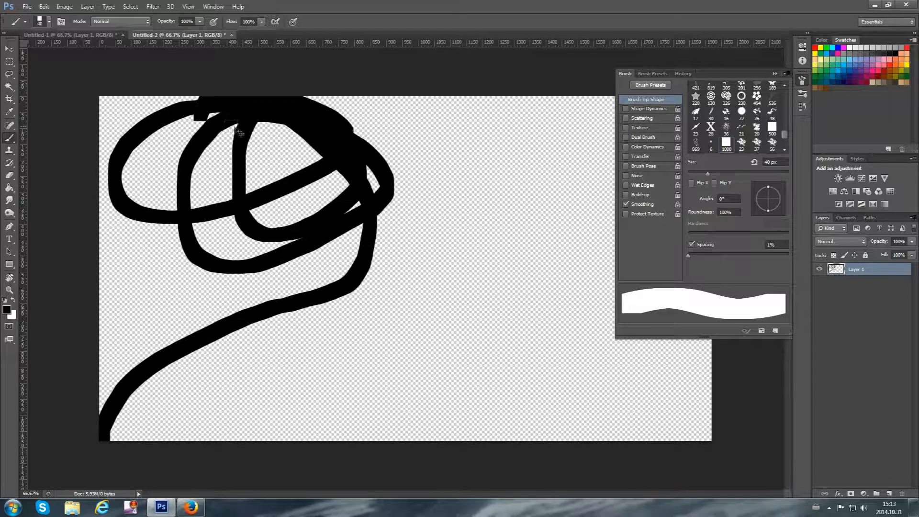
key(ctrl+z)
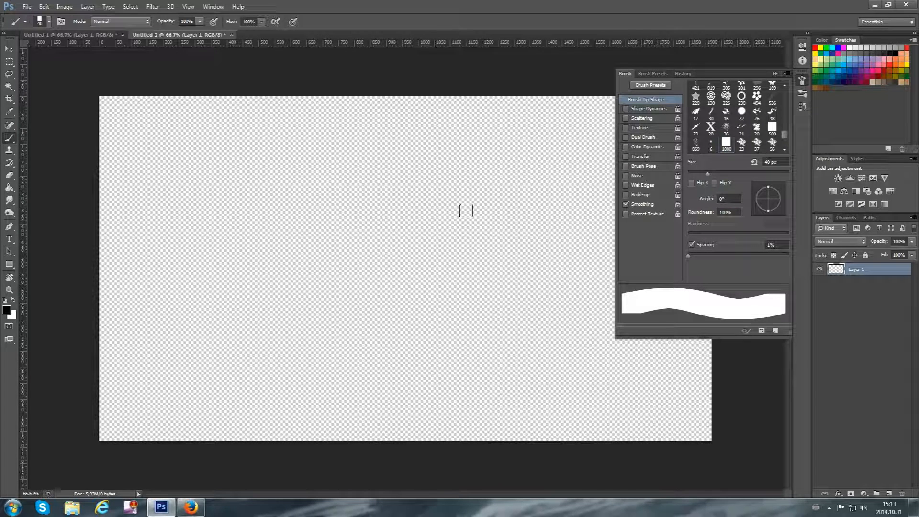
Enable Shape Dynamics again and keep the size jitter control on Pen Pressure
click(646, 109)
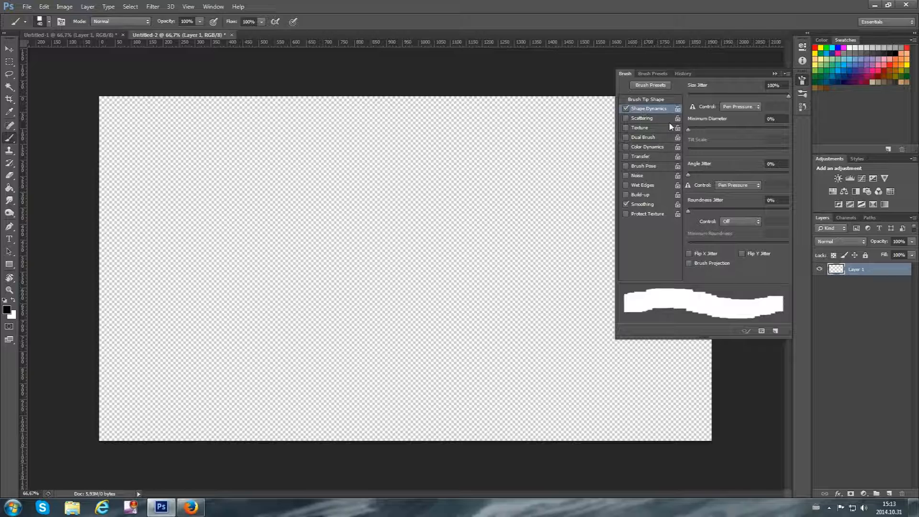
click(741, 107)
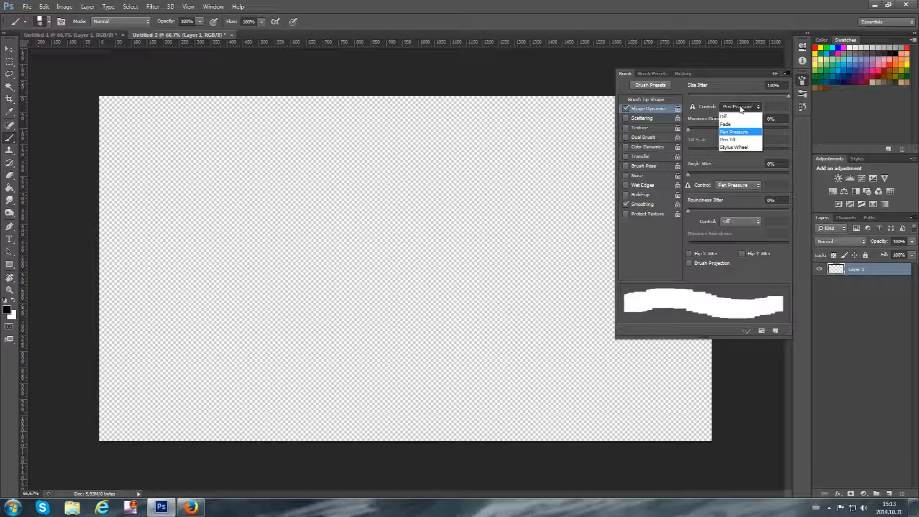
click(741, 108)
click(741, 107)
click(748, 131)
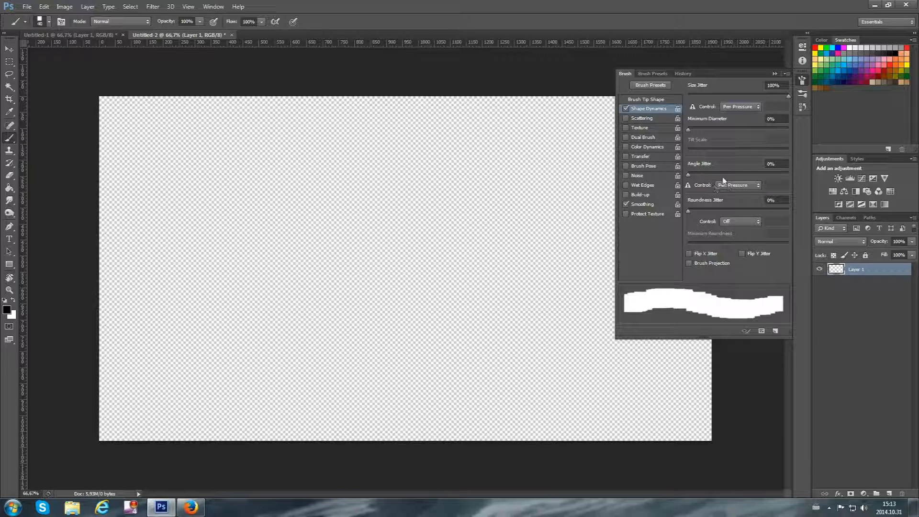
Set the angle and size jitter controls to Off, keep size jitter at 100%, and paint a short vertical test stroke
click(733, 190)
click(728, 196)
click(743, 108)
click(734, 118)
mouse_move(787, 96)
mouse_down()
mouse_move(737, 96)
mouse_move(792, 100)
mouse_up()
drag(286, 400, 296, 322)
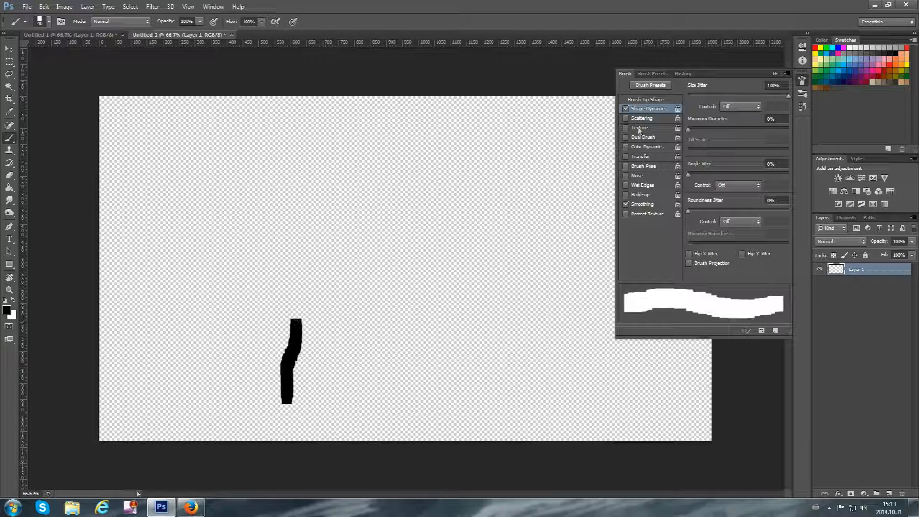
Set the brush tip spacing to 163% and paint a long winding test stroke of separate squares
click(641, 99)
drag(688, 255, 754, 268)
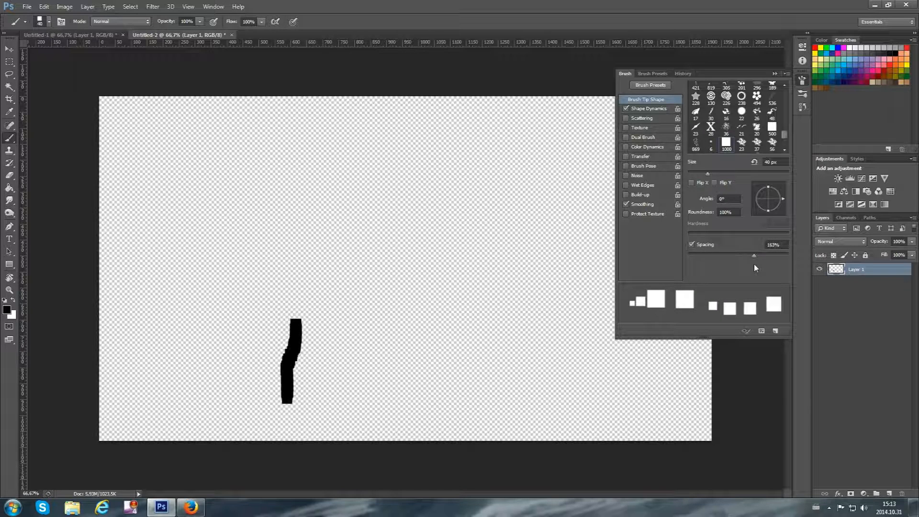
drag(426, 430, 409, 163)
mouse_move(409, 140)
mouse_down()
mouse_move(428, 107)
mouse_move(474, 195)
mouse_move(485, 406)
mouse_move(496, 418)
mouse_move(513, 380)
mouse_move(511, 342)
mouse_up()
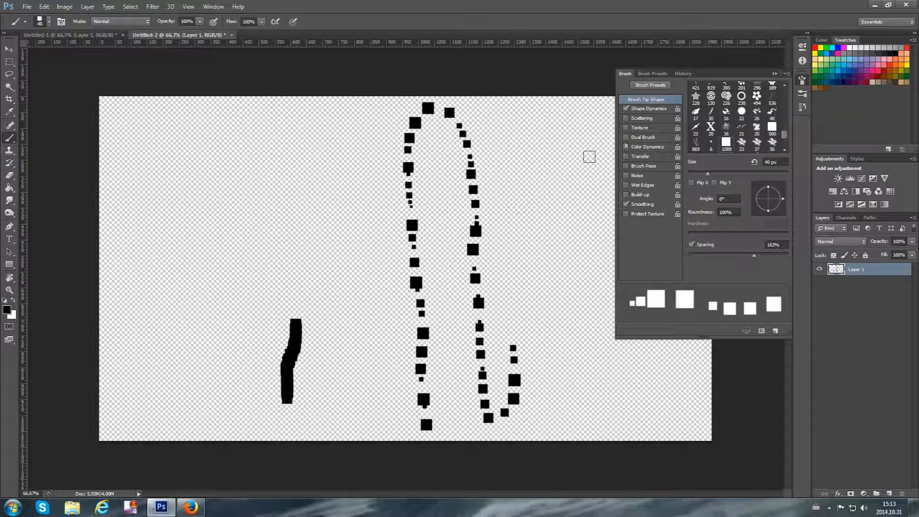
Clear the test strokes from the layer and set the size jitter control in Shape Dynamics to Pen Pressure
click(646, 108)
key(Delete)
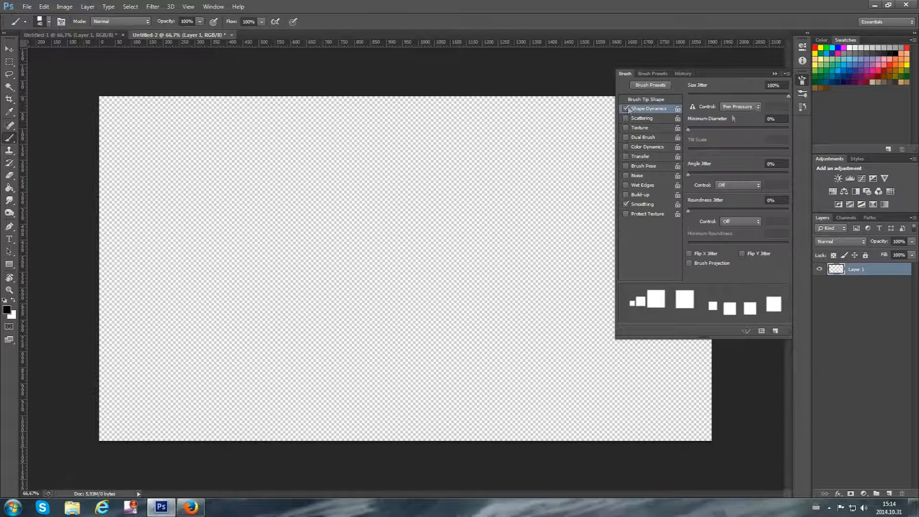
click(740, 107)
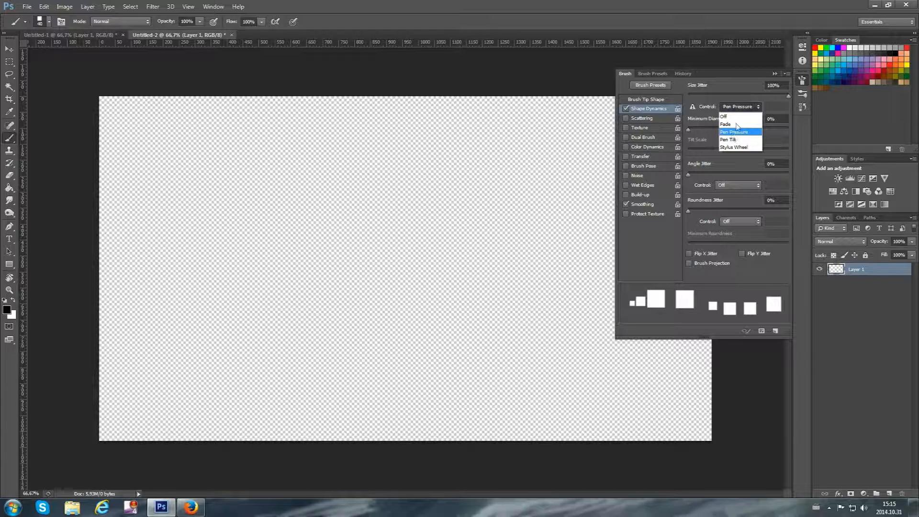
click(736, 132)
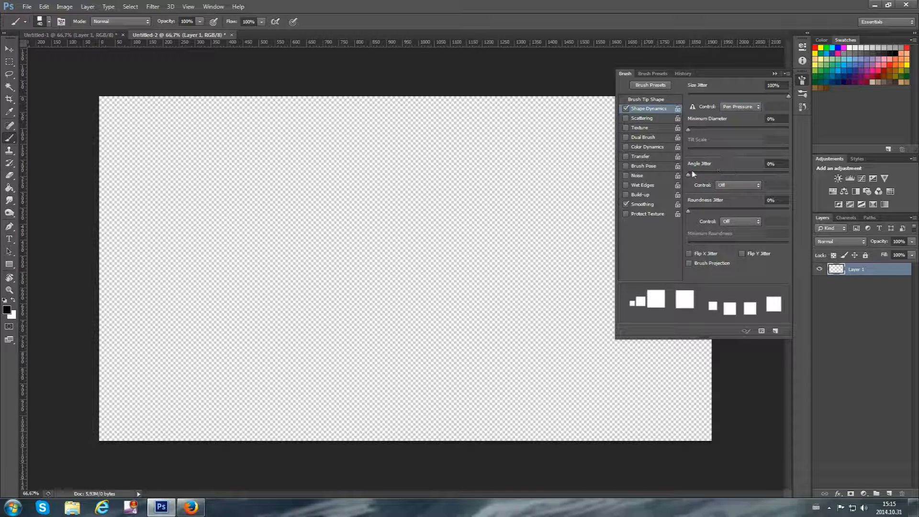
Set the angle jitter to 100% and paint looping test strokes of rotated squares across the canvas
mouse_move(693, 178)
mouse_down()
mouse_move(812, 177)
mouse_move(723, 180)
mouse_move(832, 195)
mouse_move(813, 199)
mouse_up()
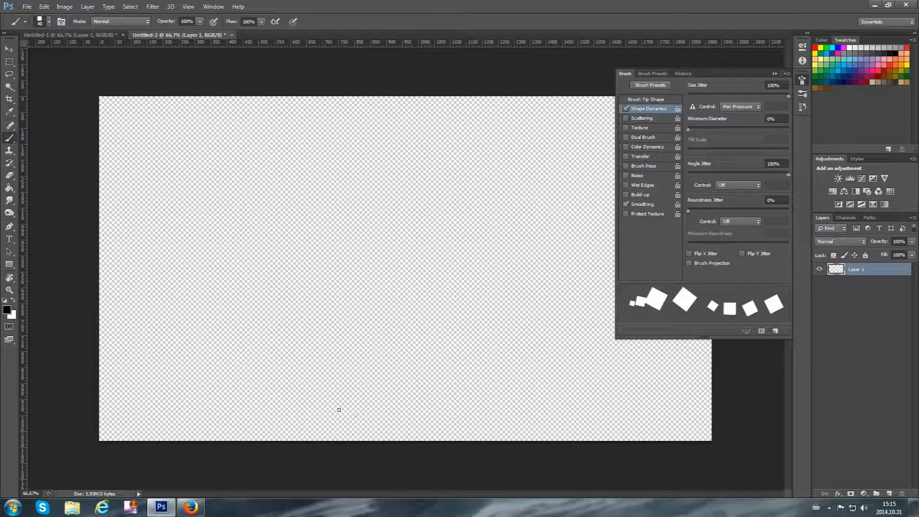
mouse_move(193, 391)
mouse_down()
mouse_move(257, 342)
mouse_move(257, 130)
mouse_move(159, 204)
mouse_move(280, 270)
mouse_up()
mouse_move(342, 255)
mouse_down()
mouse_move(447, 330)
mouse_move(318, 268)
mouse_move(486, 256)
mouse_up()
mouse_move(357, 194)
mouse_down()
mouse_move(451, 164)
mouse_move(492, 196)
mouse_move(568, 364)
mouse_up()
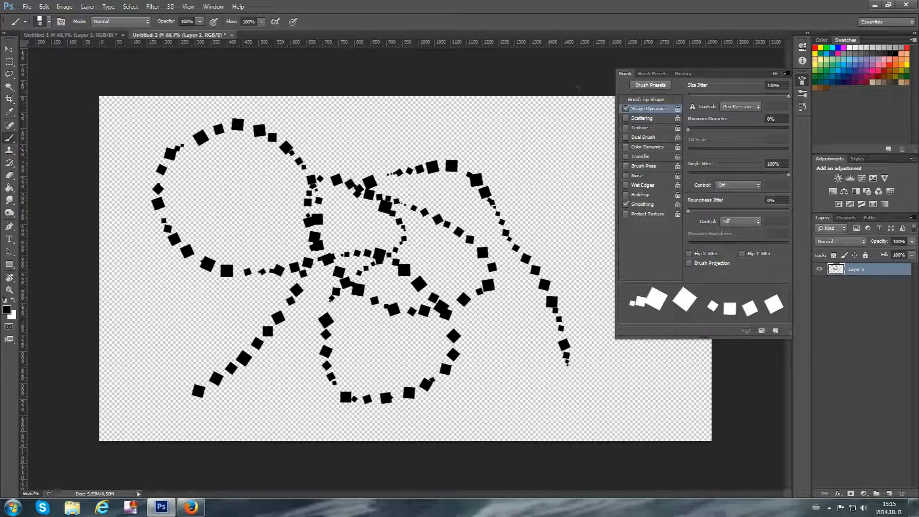
mouse_move(535, 107)
mouse_down()
mouse_move(549, 167)
mouse_move(601, 282)
mouse_move(495, 364)
mouse_move(517, 342)
mouse_up()
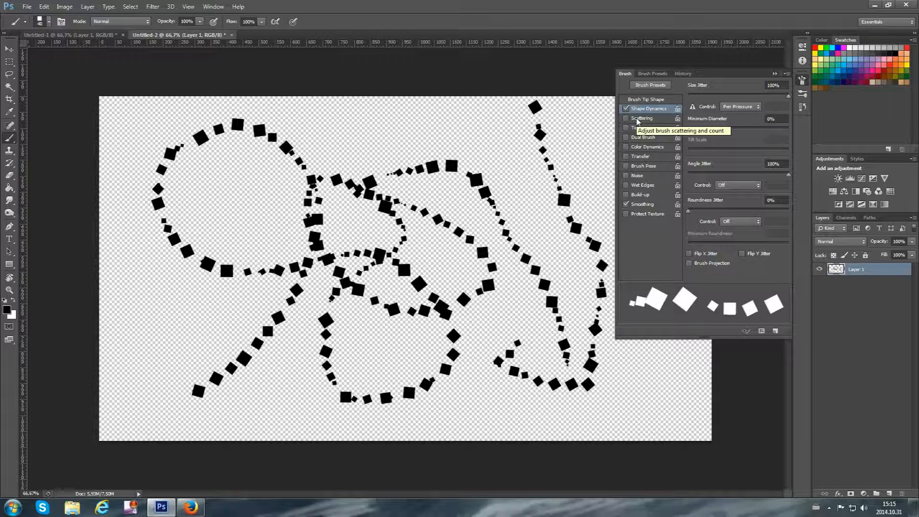
Enable Scattering and paint a horizontal test stroke at 0% scatter and a vertical one at 657%
click(638, 119)
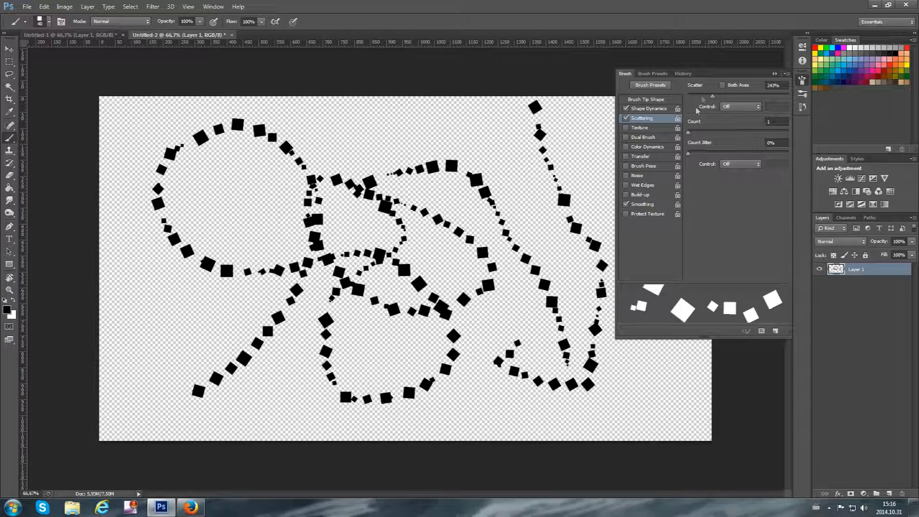
mouse_move(712, 97)
mouse_down()
mouse_move(751, 103)
mouse_move(721, 102)
mouse_move(675, 122)
mouse_move(695, 124)
mouse_move(671, 126)
mouse_up()
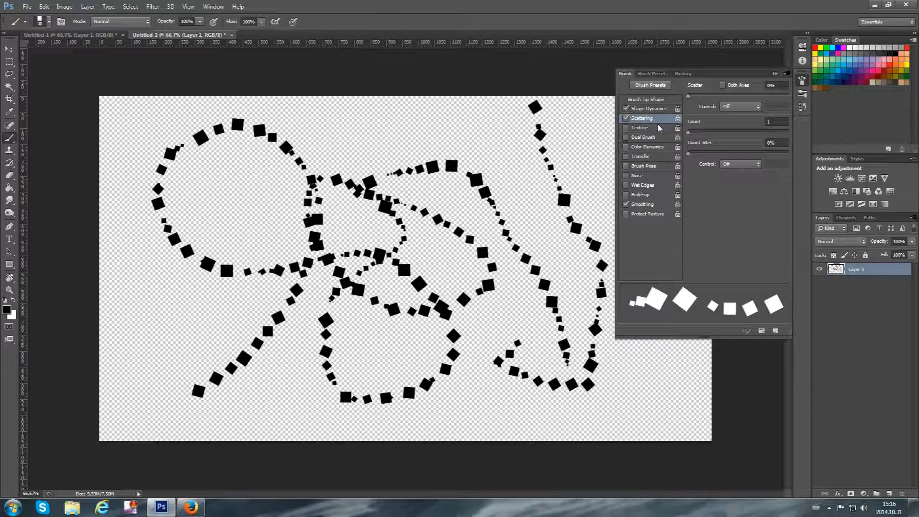
drag(289, 128, 483, 125)
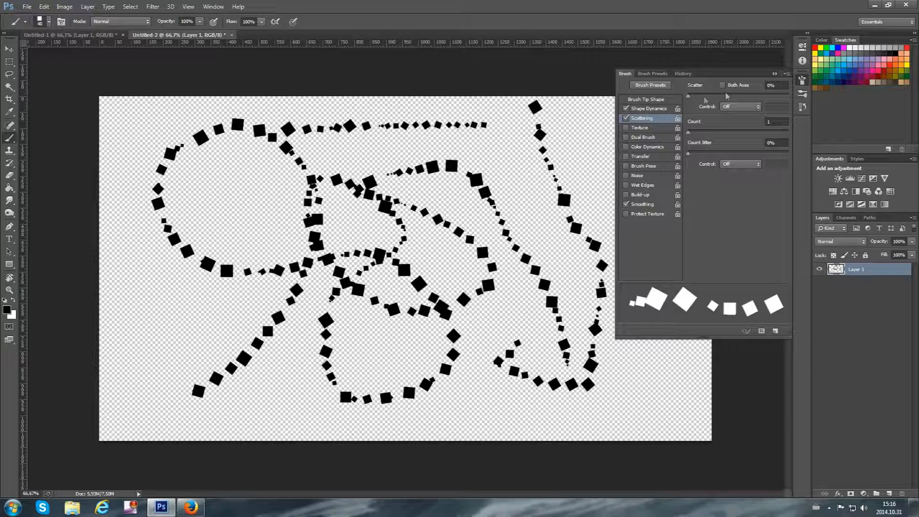
drag(689, 99, 754, 96)
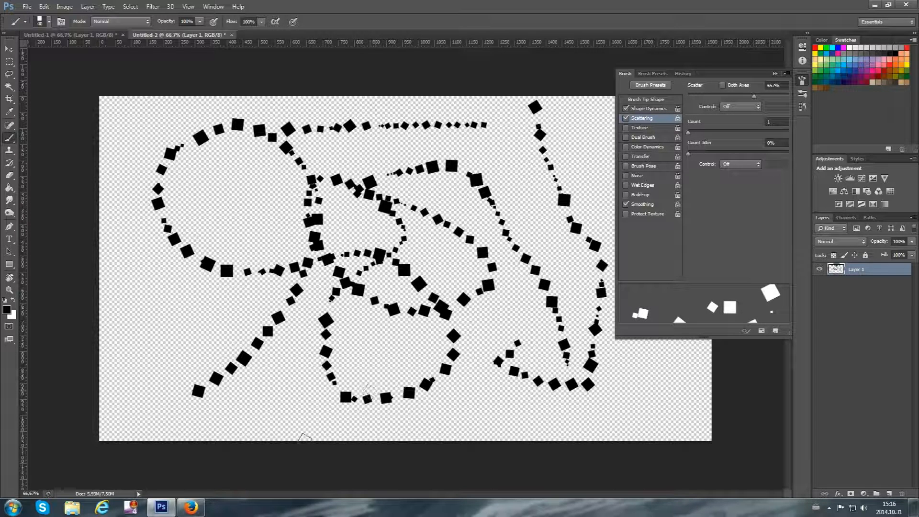
mouse_move(116, 425)
mouse_down()
mouse_move(135, 334)
mouse_move(130, 124)
mouse_up()
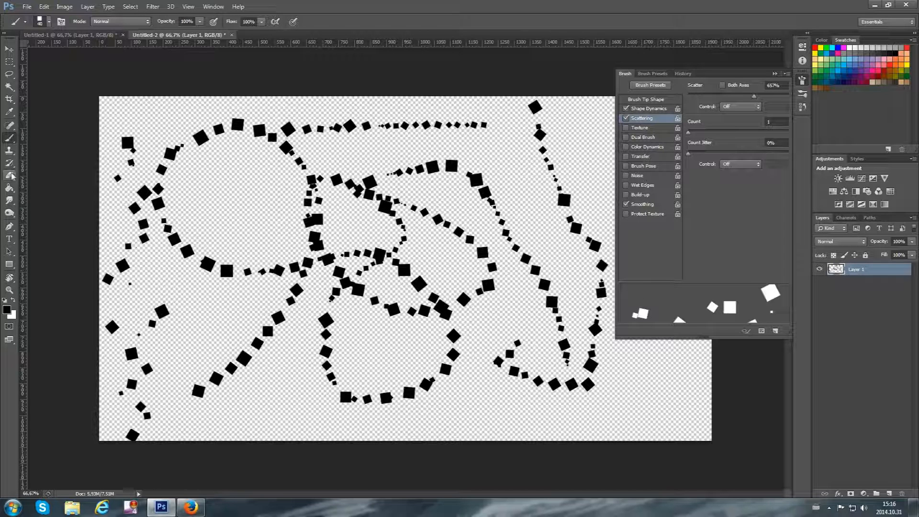
Erase all test strokes with the 700 px Eraser after toggling its Shape Dynamics and Scattering, and return to the Brush tool
key(e)
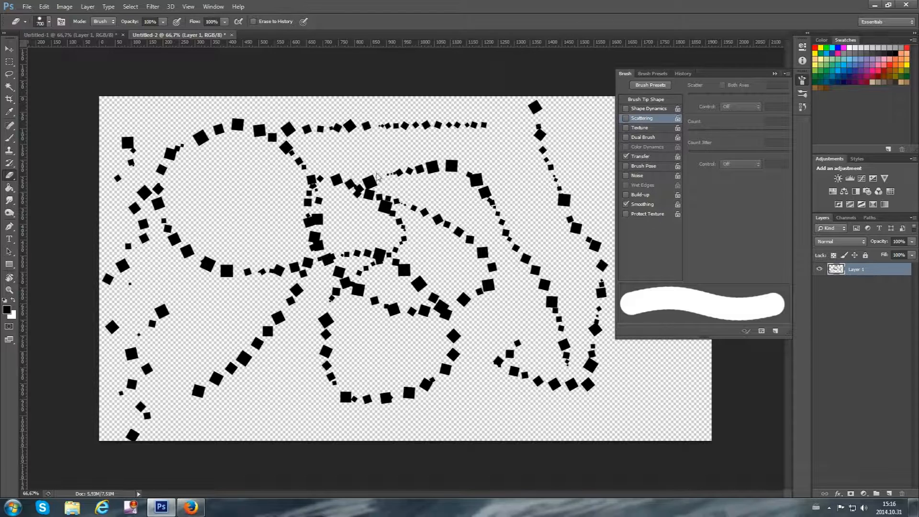
click(625, 118)
click(625, 109)
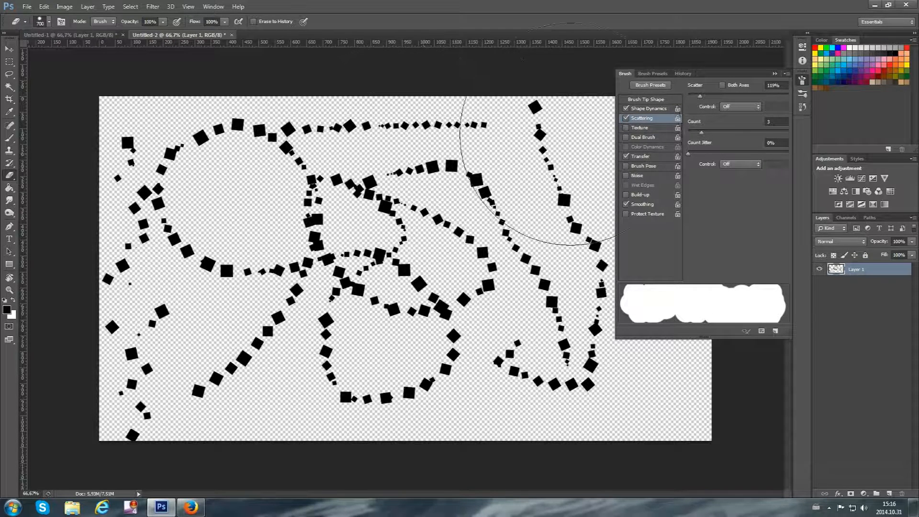
click(625, 108)
click(626, 118)
click(626, 117)
mouse_move(481, 225)
mouse_down()
mouse_move(460, 187)
mouse_move(282, 184)
mouse_move(195, 425)
mouse_move(617, 256)
mouse_move(257, 392)
mouse_move(191, 364)
mouse_up()
click(9, 138)
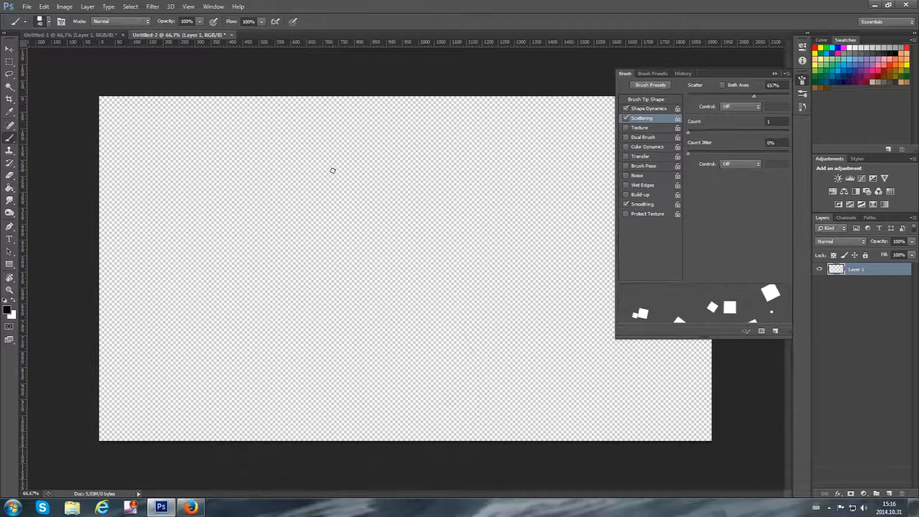
Try out roundness jitter at 100% and at 0% with test strokes, undoing each stroke
click(653, 109)
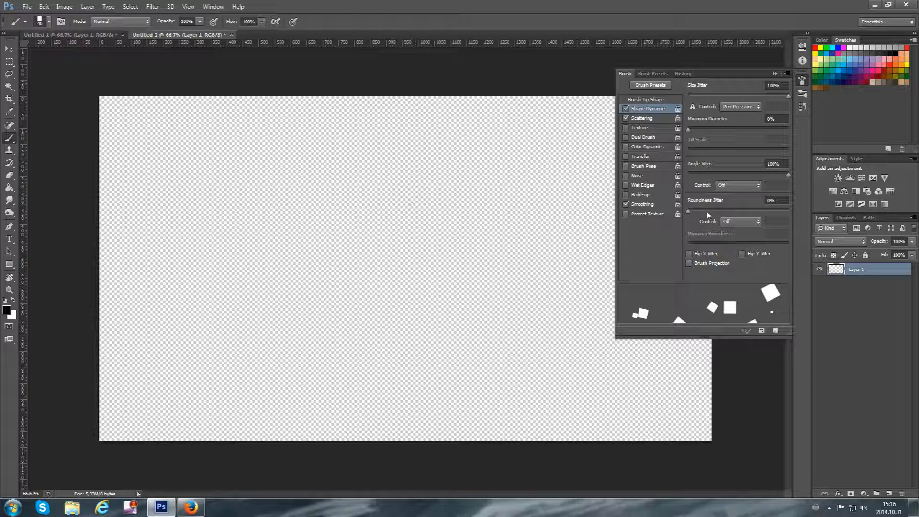
drag(689, 211, 836, 206)
mouse_move(367, 344)
mouse_down()
mouse_move(375, 175)
mouse_move(356, 144)
mouse_move(288, 175)
mouse_up()
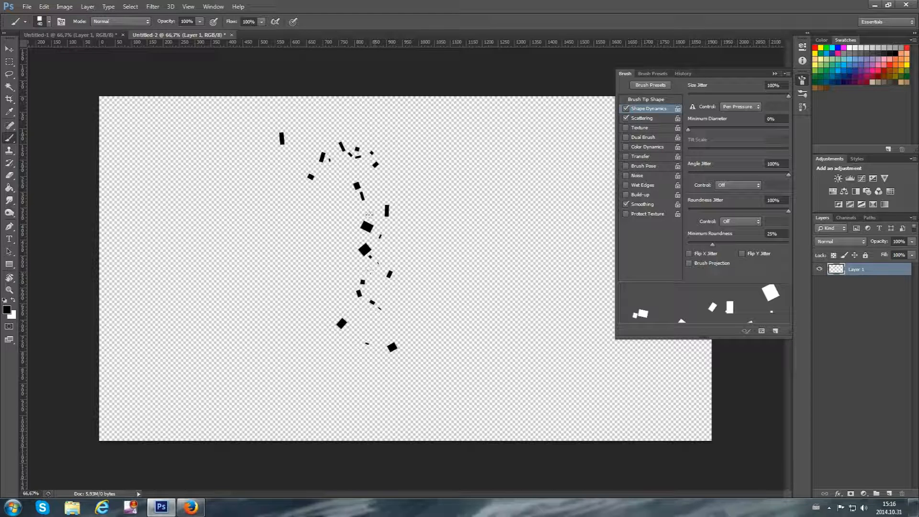
key(ctrl+z)
drag(768, 211, 589, 222)
mouse_move(350, 359)
mouse_down()
mouse_move(310, 203)
mouse_move(318, 93)
mouse_up()
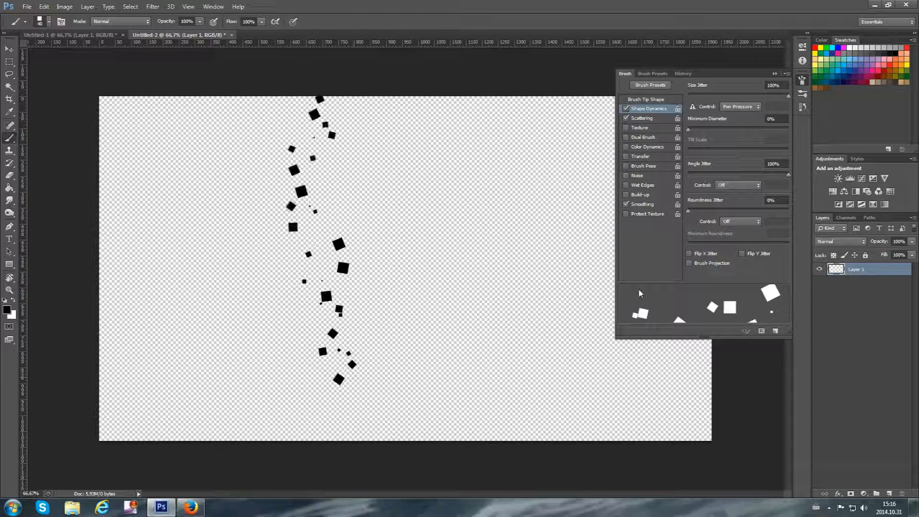
key(ctrl+z)
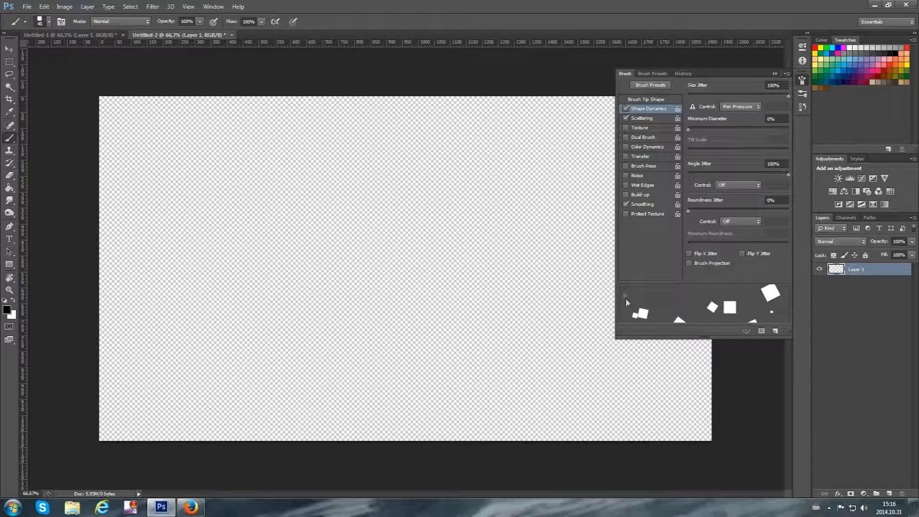
Set the Scattering control to Pen Pressure and reduce the scatter to 248%
click(647, 119)
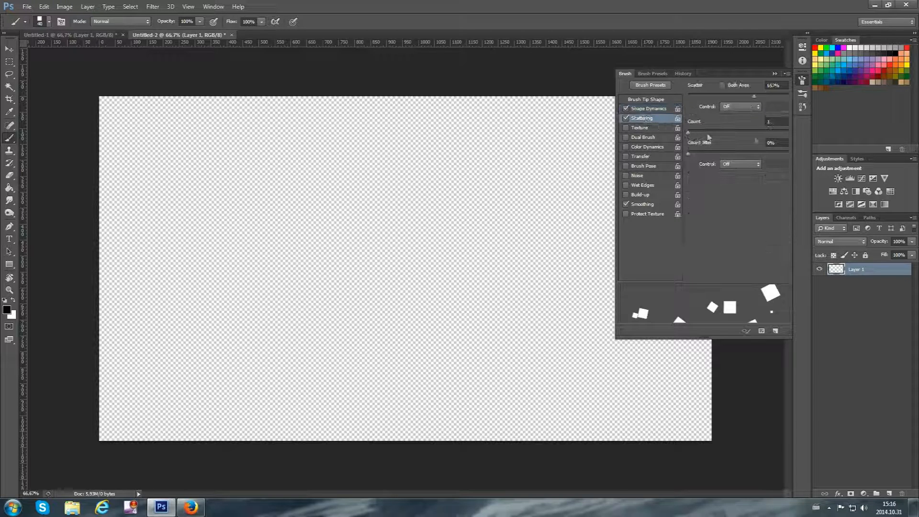
click(735, 107)
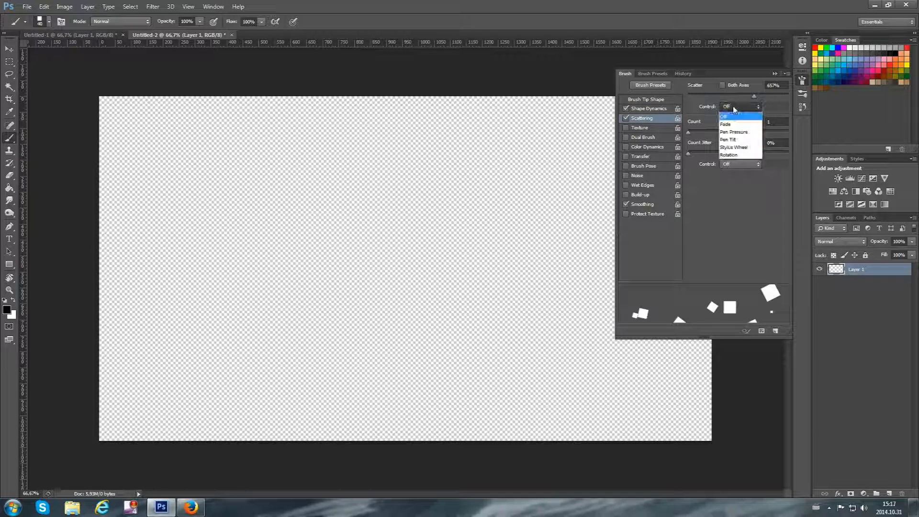
click(739, 133)
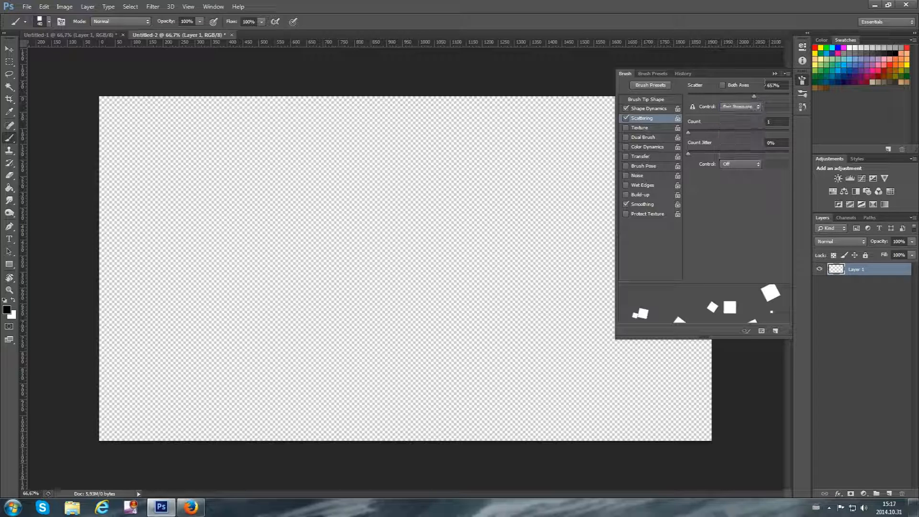
drag(755, 99, 625, 100)
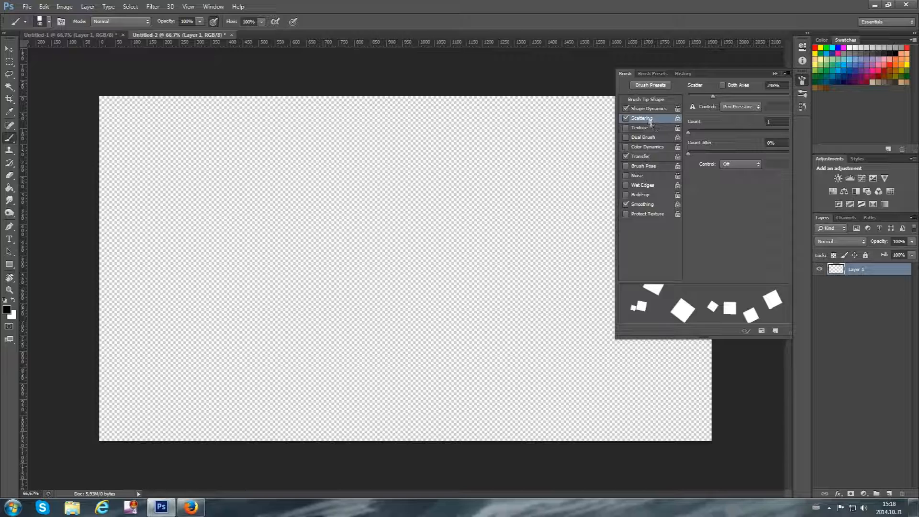
Enable Color Dynamics and change the foreground colour from black to light blue #46c9d9
click(646, 148)
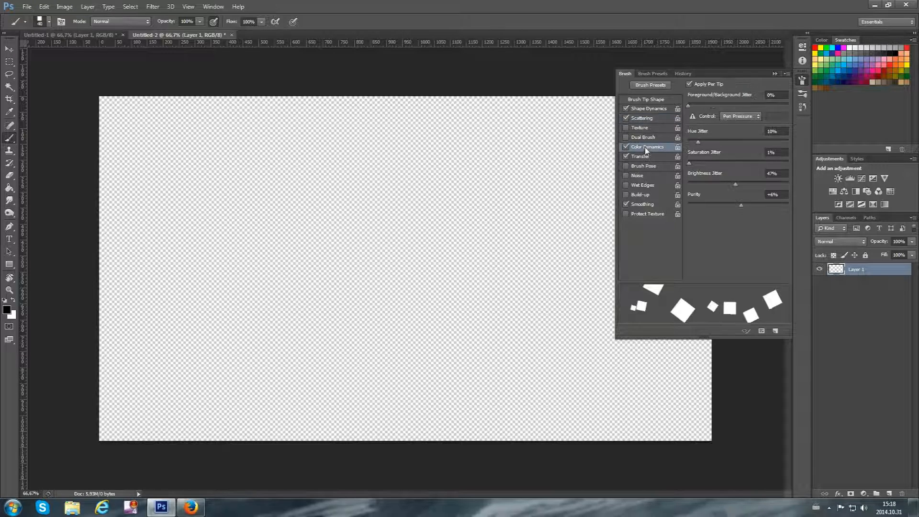
click(7, 310)
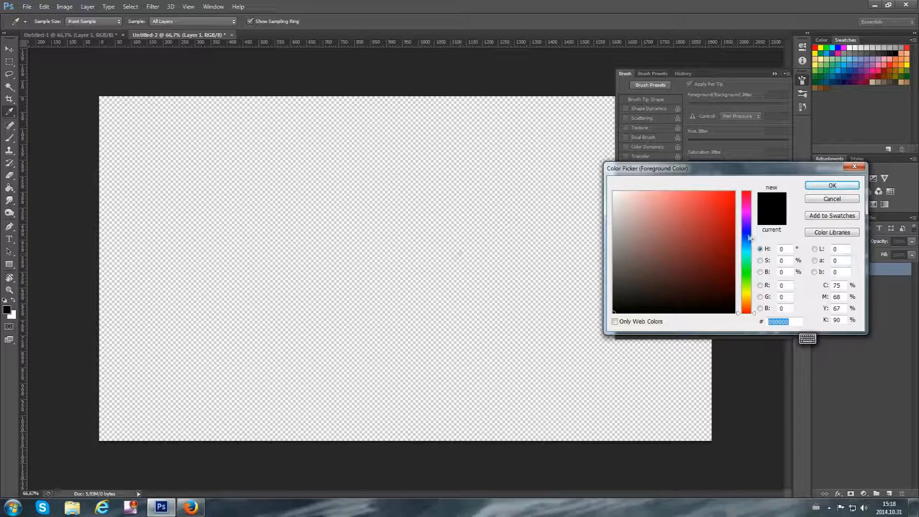
drag(748, 262, 748, 249)
click(704, 221)
click(832, 185)
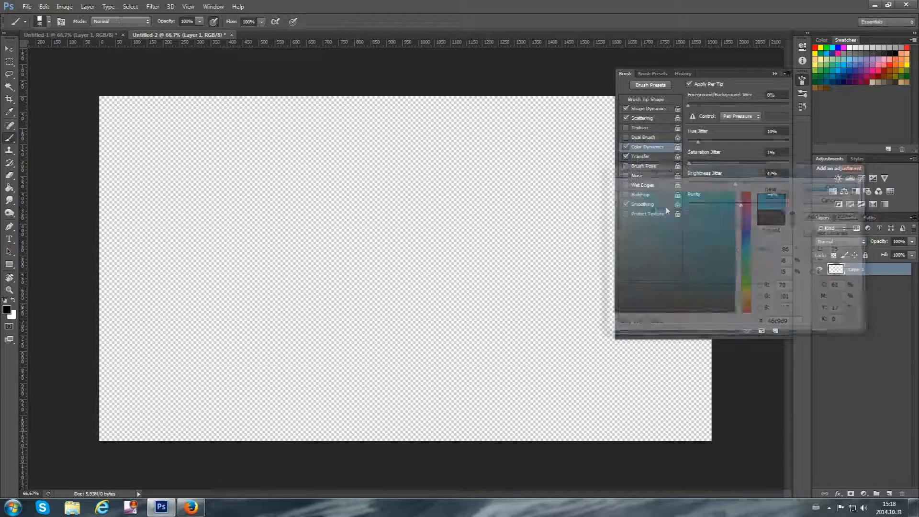
Try out hue jitter at 10% and 100% with test strokes across the canvas, undoing each stroke
mouse_move(348, 394)
mouse_down()
mouse_move(336, 252)
mouse_move(341, 134)
mouse_up()
key(ctrl+z)
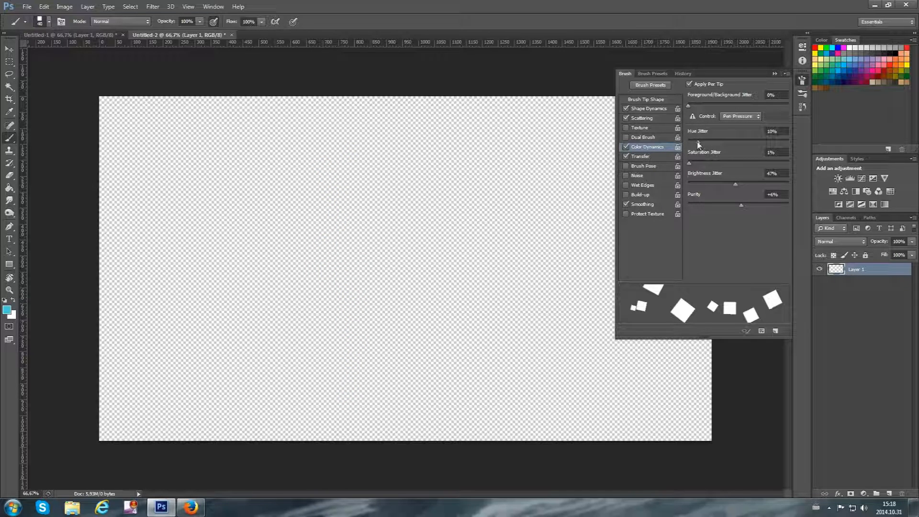
drag(697, 144, 697, 144)
drag(698, 144, 699, 145)
drag(781, 140, 796, 138)
mouse_move(107, 419)
mouse_down()
mouse_move(214, 340)
mouse_move(436, 130)
mouse_move(472, 240)
mouse_move(392, 306)
mouse_up()
mouse_move(312, 245)
mouse_down()
mouse_move(185, 144)
mouse_move(224, 303)
mouse_move(371, 340)
mouse_up()
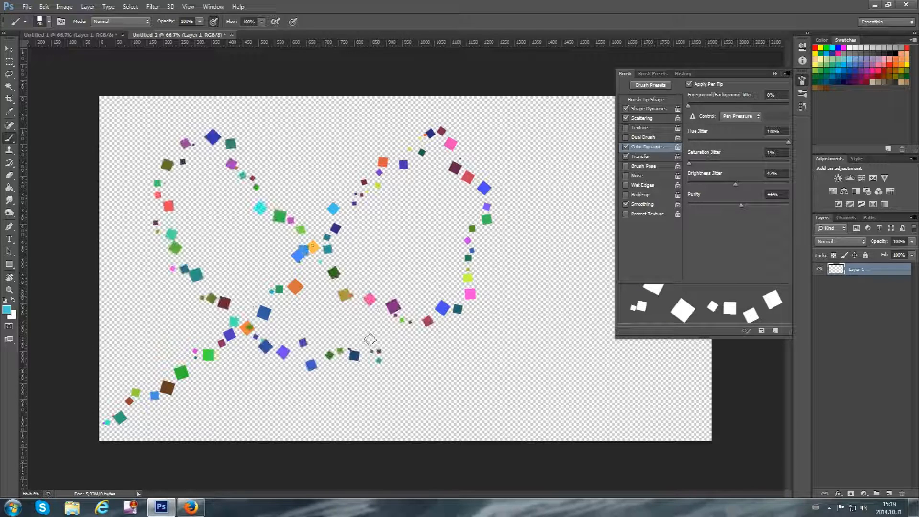
key(ctrl+z)
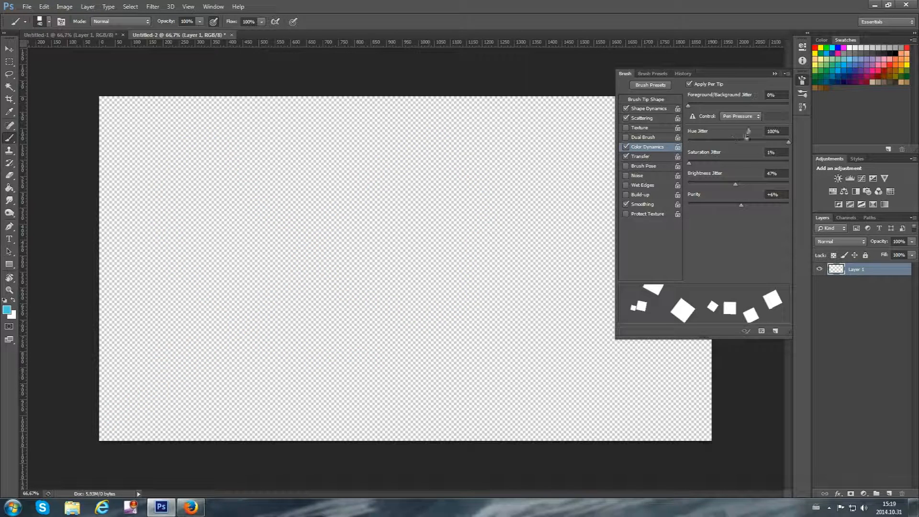
Return the hue jitter to 10% and paint two vertical test strokes in blue tones, undoing both
drag(787, 142, 696, 154)
mouse_move(242, 422)
mouse_down()
mouse_move(229, 155)
mouse_move(253, 143)
mouse_move(301, 154)
mouse_move(313, 172)
mouse_up()
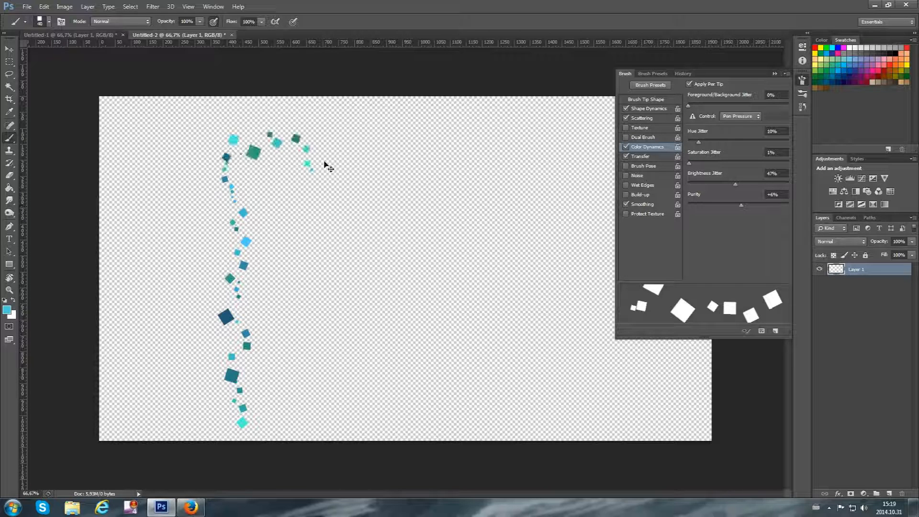
key(ctrl+z)
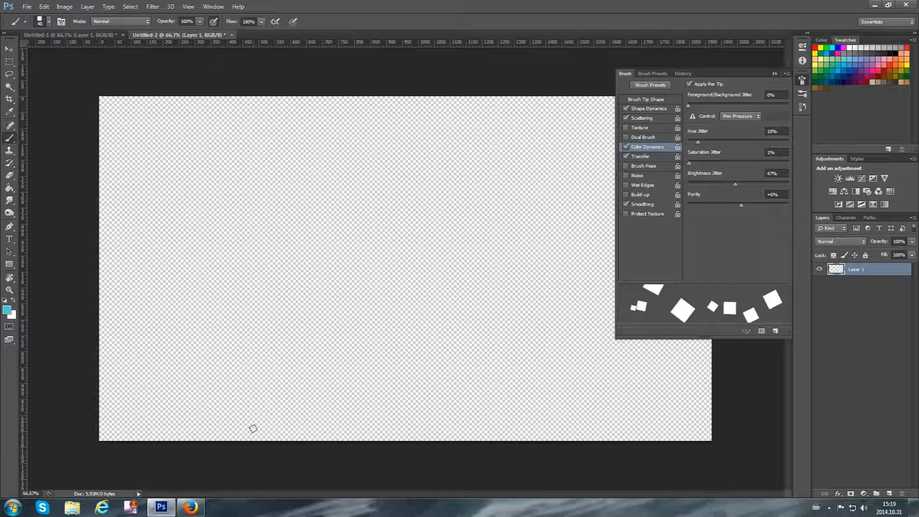
mouse_move(254, 438)
mouse_down()
mouse_move(236, 260)
mouse_move(262, 144)
mouse_up()
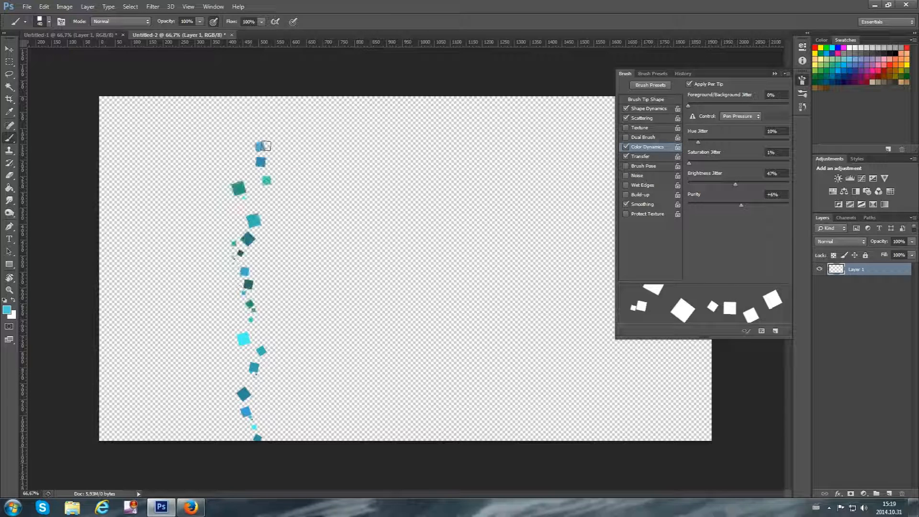
key(ctrl+z)
Set the foreground colour to green #46d949 and paint a short test stroke, undoing it
click(7, 310)
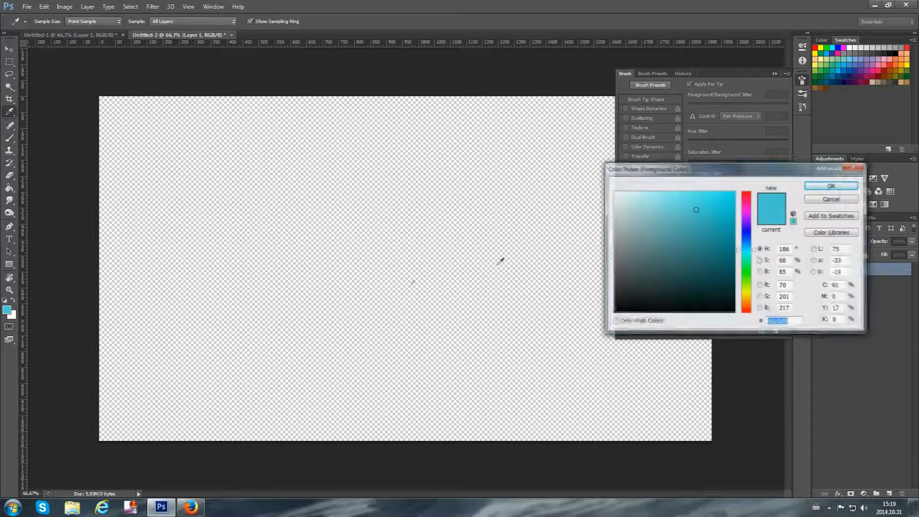
drag(748, 249, 749, 275)
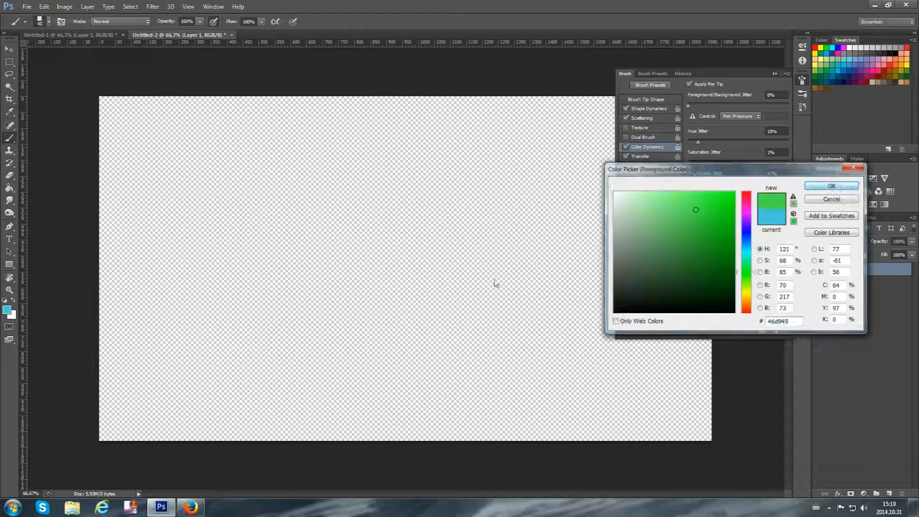
click(832, 185)
click(312, 381)
mouse_move(310, 350)
mouse_down()
mouse_move(314, 156)
mouse_move(209, 156)
mouse_move(193, 215)
mouse_move(203, 330)
mouse_move(141, 317)
mouse_move(170, 186)
mouse_move(167, 139)
mouse_move(374, 177)
mouse_move(436, 294)
mouse_move(475, 328)
mouse_move(379, 194)
mouse_up()
key(ctrl+z)
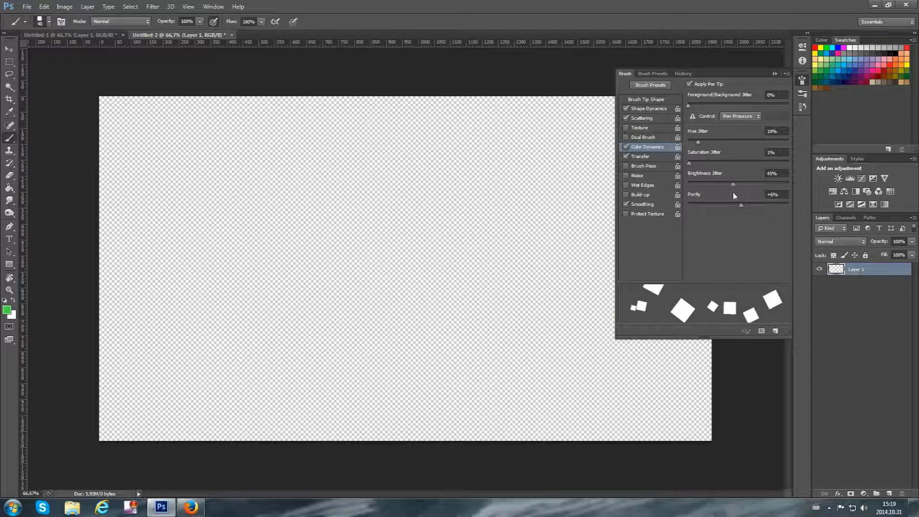
Set the brightness jitter to 50% and paint a long looping stroke of green squares across the canvas
drag(733, 185, 738, 186)
mouse_move(340, 347)
mouse_down()
mouse_move(291, 250)
mouse_move(273, 236)
mouse_move(253, 240)
mouse_move(239, 267)
mouse_move(224, 217)
mouse_move(256, 184)
mouse_move(386, 222)
mouse_move(455, 276)
mouse_move(443, 243)
mouse_move(343, 187)
mouse_move(332, 160)
mouse_move(394, 143)
mouse_move(463, 163)
mouse_move(479, 264)
mouse_up()
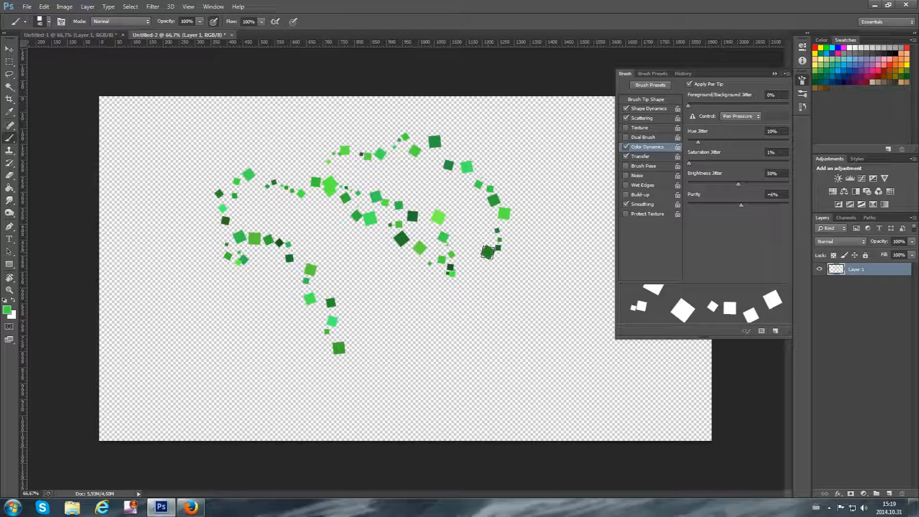
click(698, 196)
drag(698, 196, 697, 196)
Try out the Transfer opacity jitter at 50% with a stroke beside the green squares, and undo it
click(643, 159)
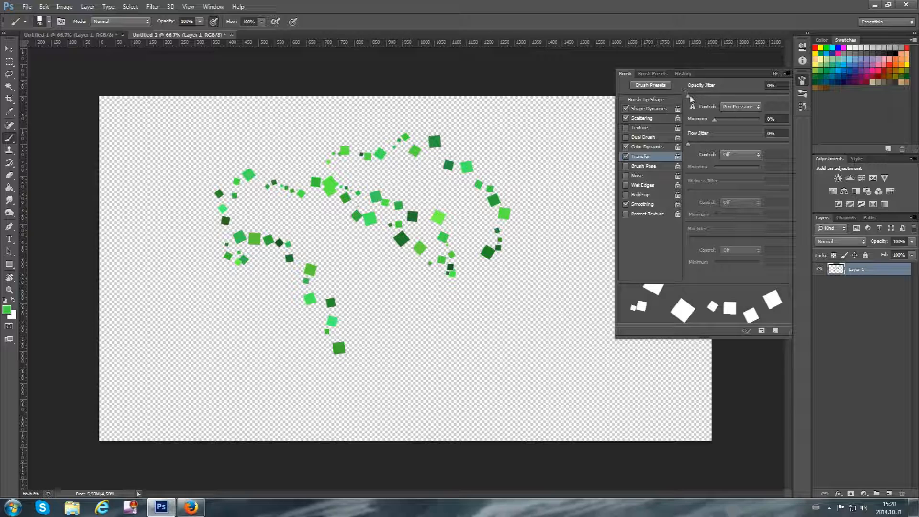
drag(730, 102, 740, 103)
mouse_move(529, 375)
mouse_down()
mouse_move(553, 310)
mouse_move(552, 232)
mouse_up()
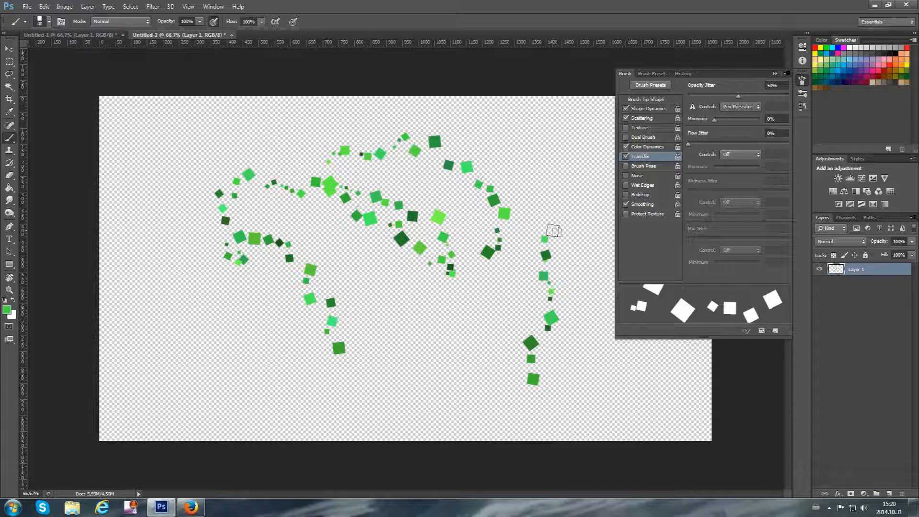
key(ctrl+z)
Add a new layer below the green squares and fill it with white after undoing a black fill, returning to the Brush tool
click(889, 493)
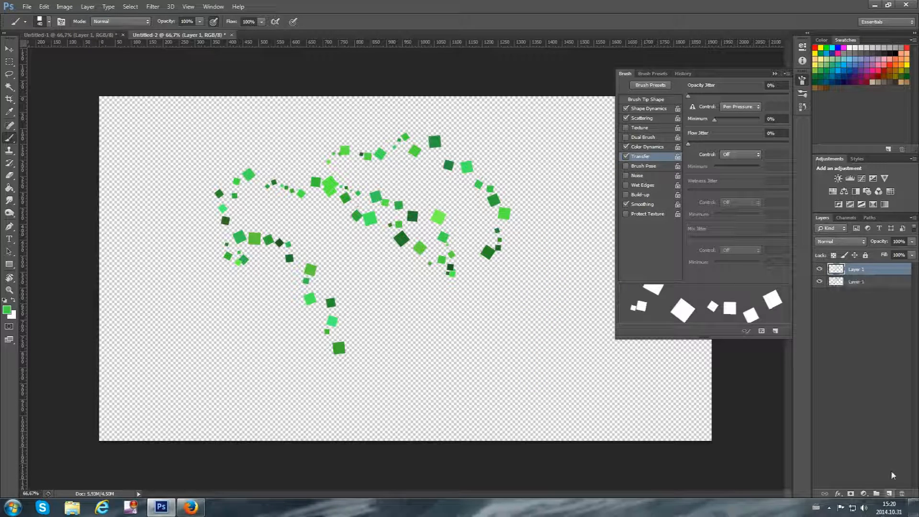
drag(857, 271, 851, 326)
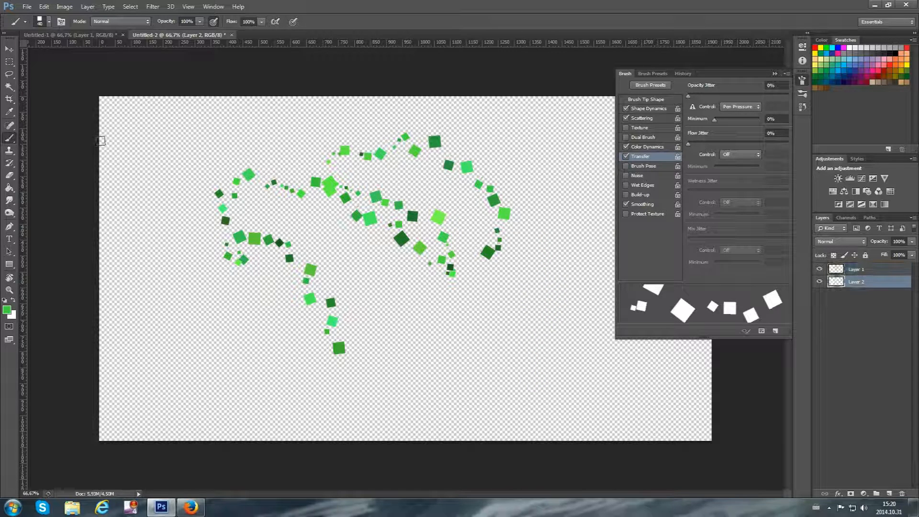
click(9, 188)
key(d)
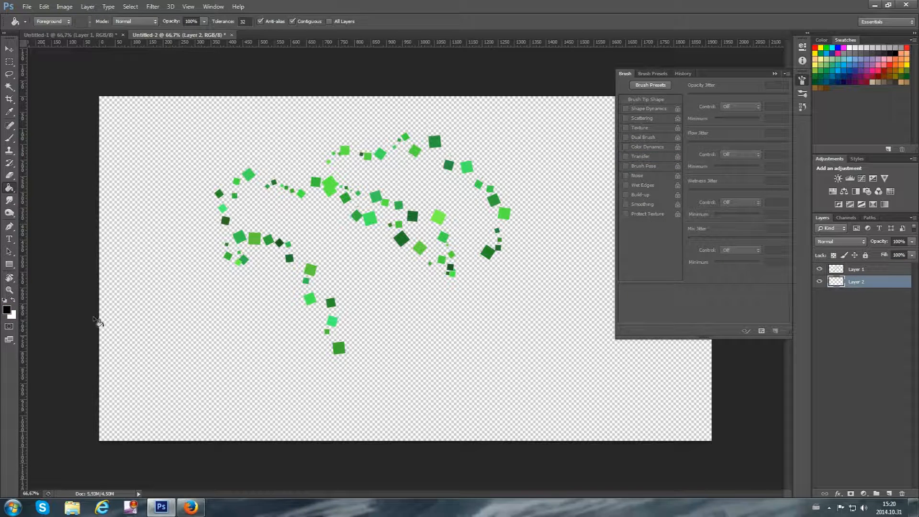
click(229, 341)
click(13, 300)
key(ctrl+z)
click(180, 315)
click(9, 138)
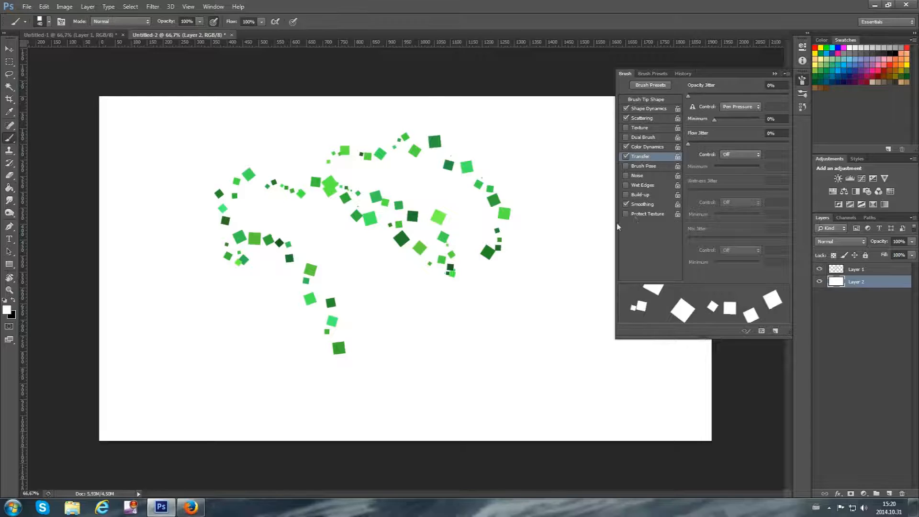
Add a new layer above the green squares and try an opacity jitter test stroke in white
click(875, 269)
click(888, 493)
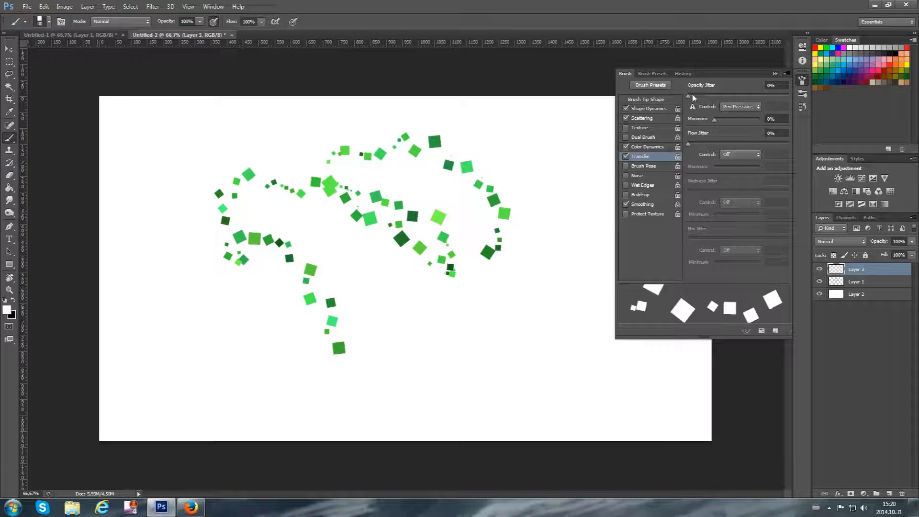
drag(688, 95, 753, 96)
mouse_move(539, 391)
mouse_down()
mouse_move(546, 301)
mouse_move(543, 389)
mouse_move(461, 372)
mouse_up()
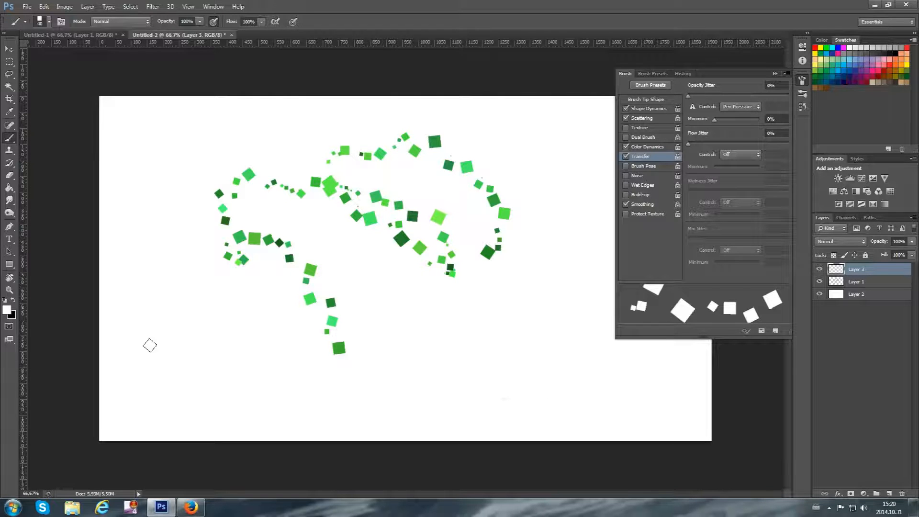
Set the foreground colour to a turquoise of hue 165 and paint a short test stroke near the lower canvas edge, undoing it
click(7, 309)
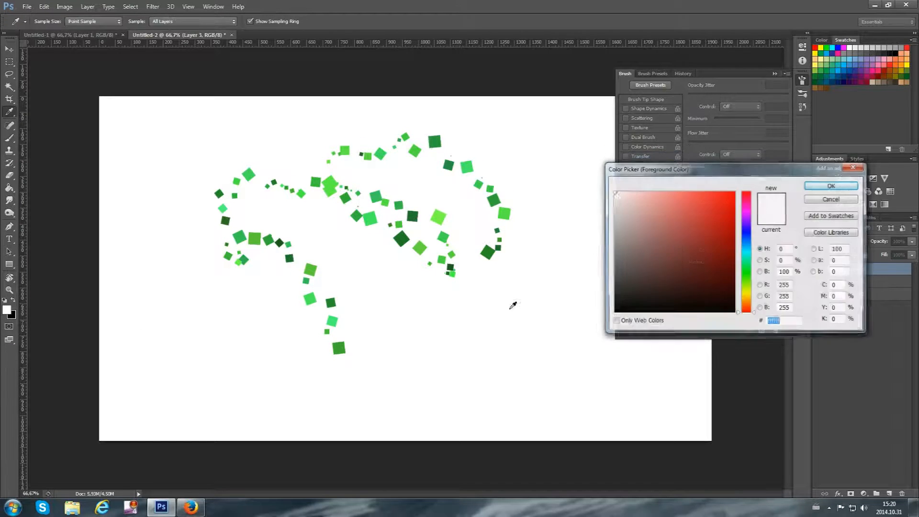
click(749, 276)
drag(748, 277, 749, 257)
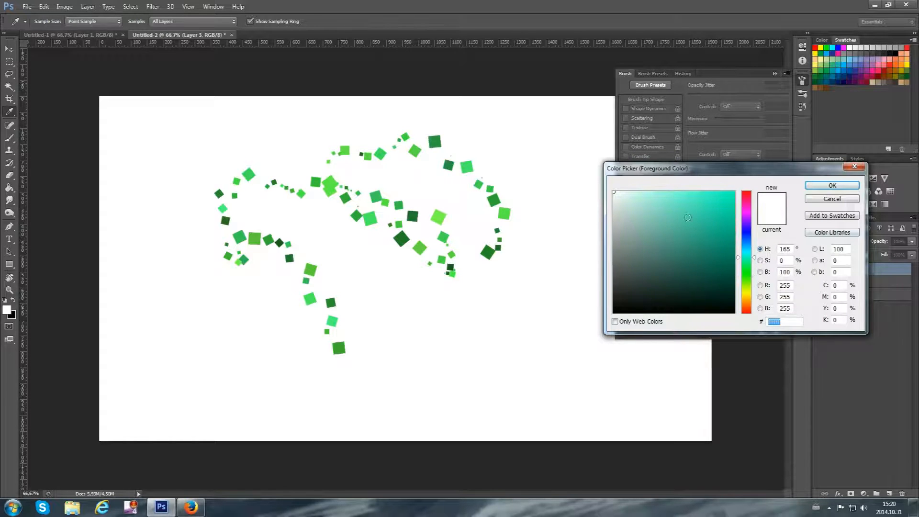
click(688, 202)
click(827, 186)
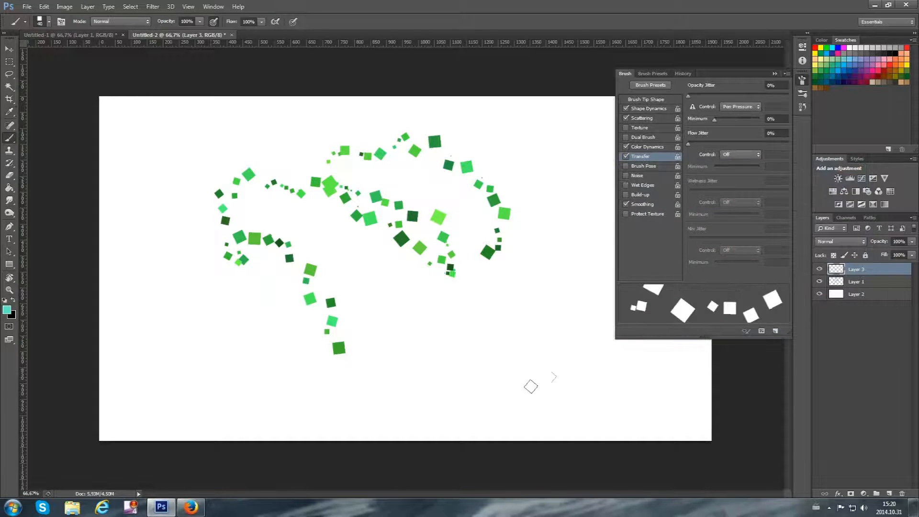
mouse_move(482, 436)
mouse_down()
mouse_move(493, 373)
mouse_move(470, 334)
mouse_up()
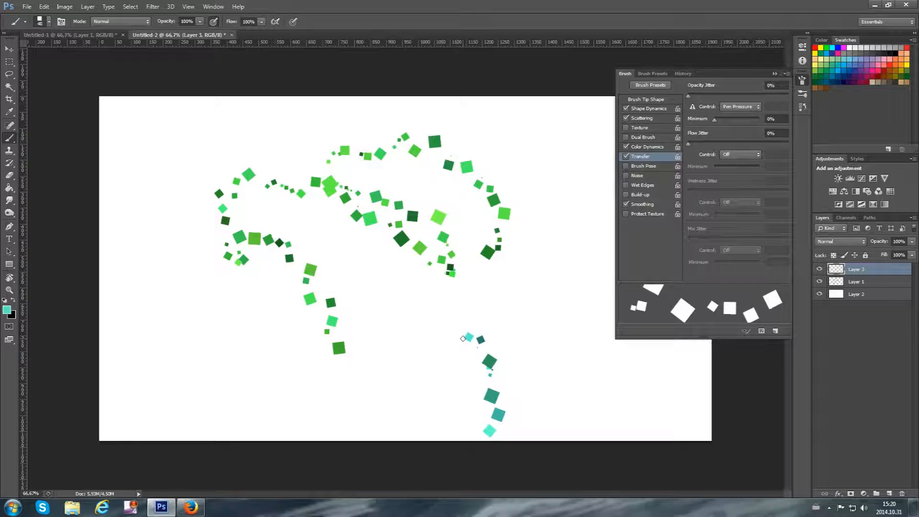
key(ctrl+z)
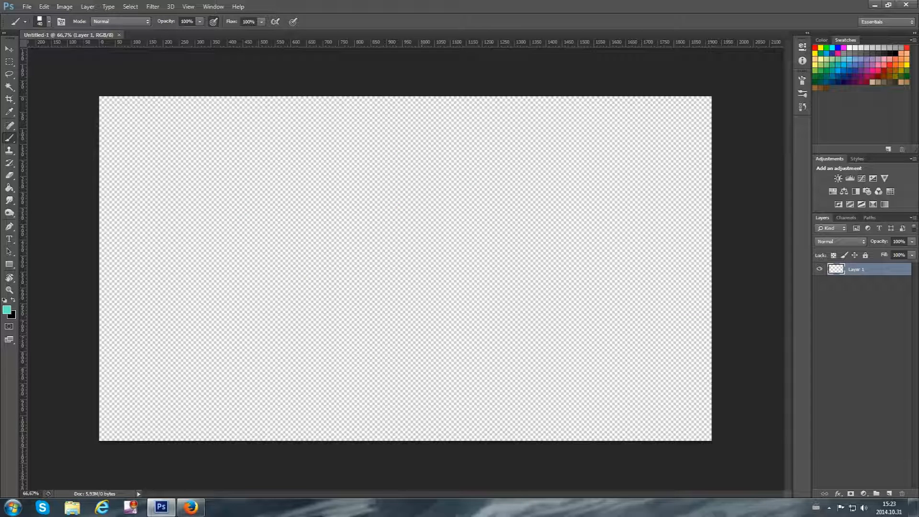
Fill the new document's empty layer with white using the Paint Bucket, undoing a turquoise fill first
click(9, 187)
click(196, 232)
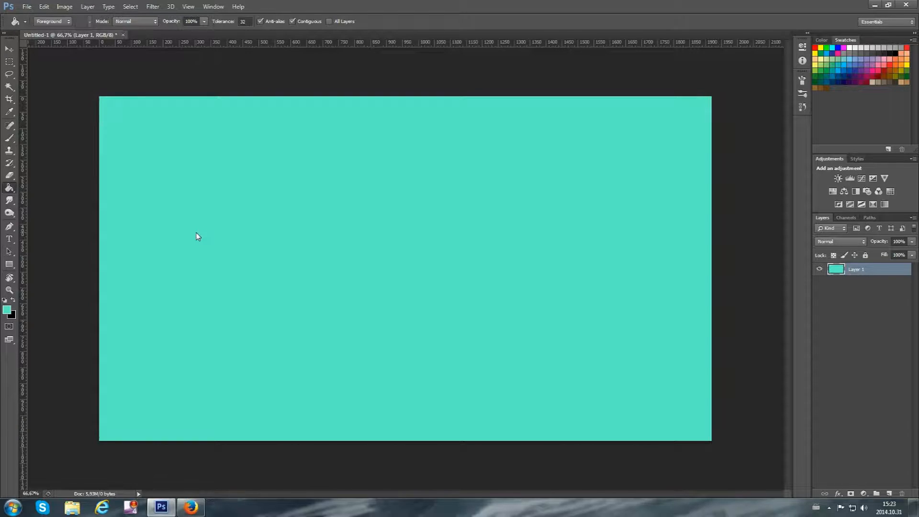
key(ctrl+z)
click(4, 300)
click(12, 301)
click(329, 299)
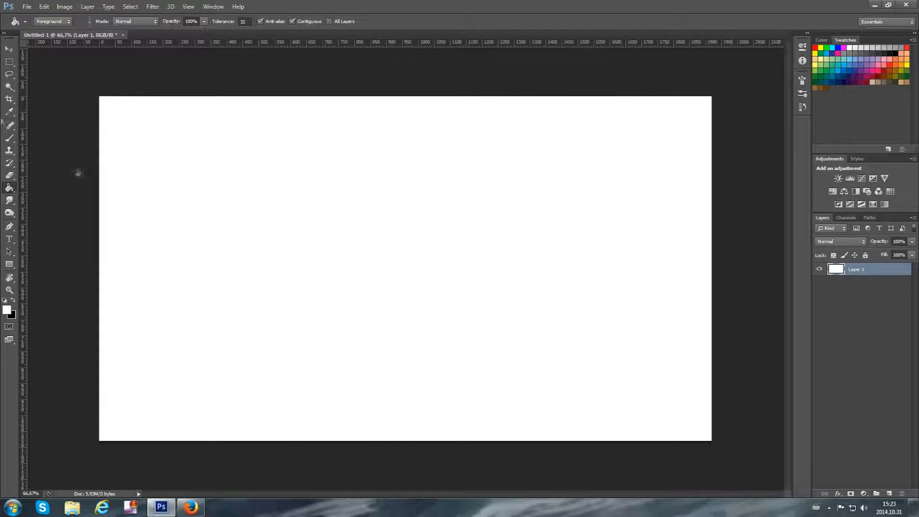
Select the 1000 px square brush preset for the Brush tool and reduce its size to about 90 px
click(9, 141)
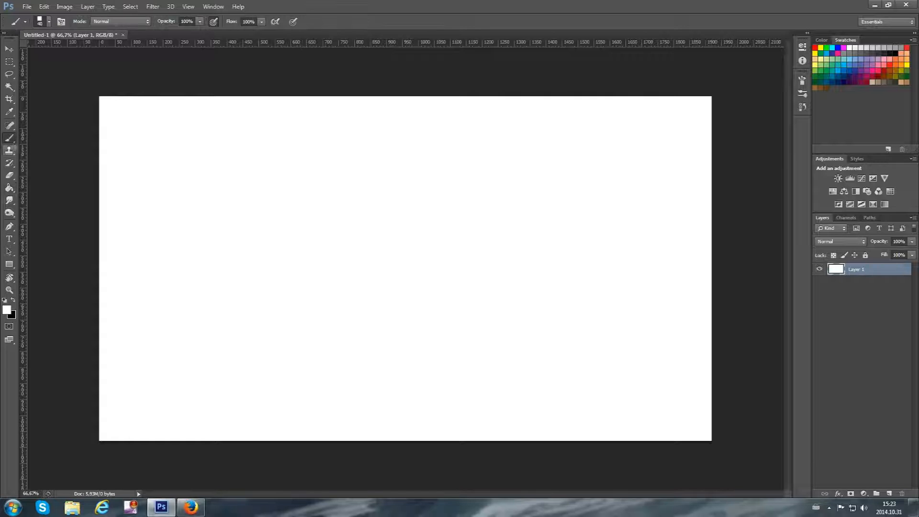
click(49, 21)
scroll(96, 119, down, 5)
scroll(107, 120, down, 5)
click(19, 140)
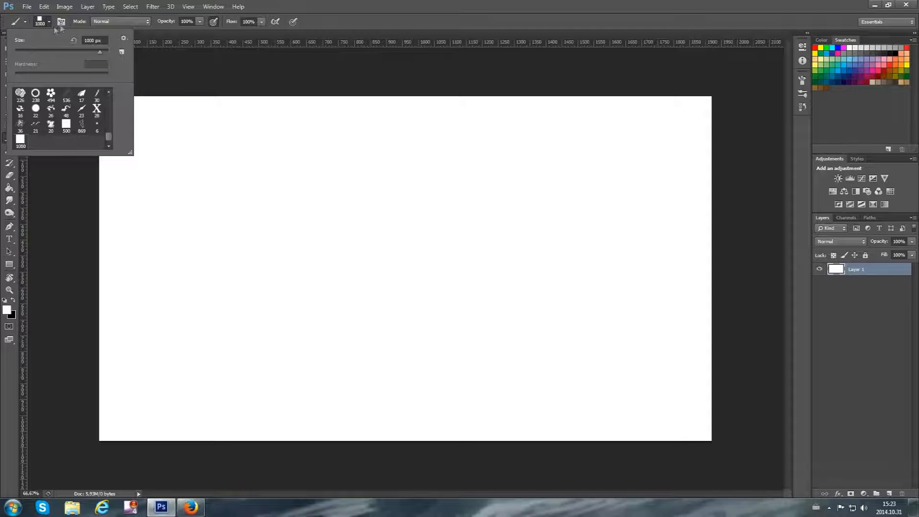
click(51, 26)
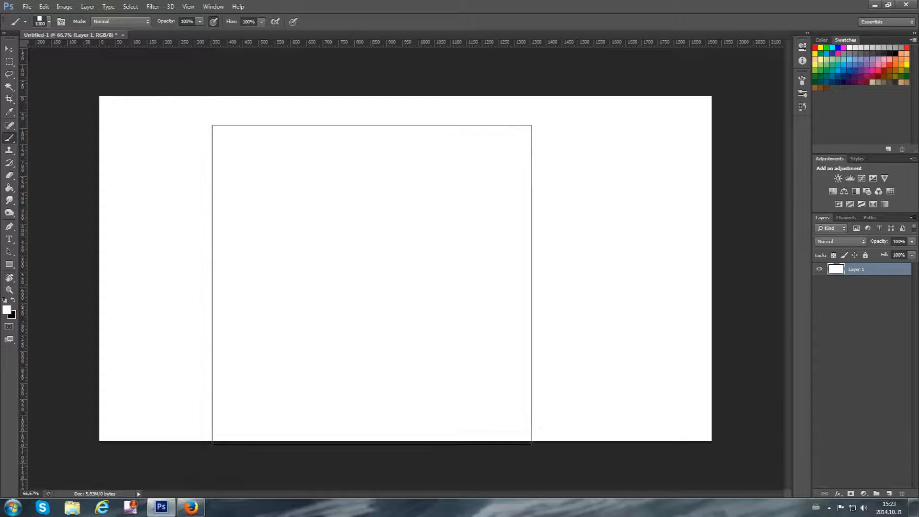
key(bracketleft)
key(bracketleft)
key(bracketleft)
key(bracketleft)
key(bracketleft)
key(bracketleft)
key(bracketleft)
key(bracketleft)
key(bracketleft)
key(bracketleft)
key(bracketleft)
key(bracketleft)
key(bracketleft)
key(bracketleft)
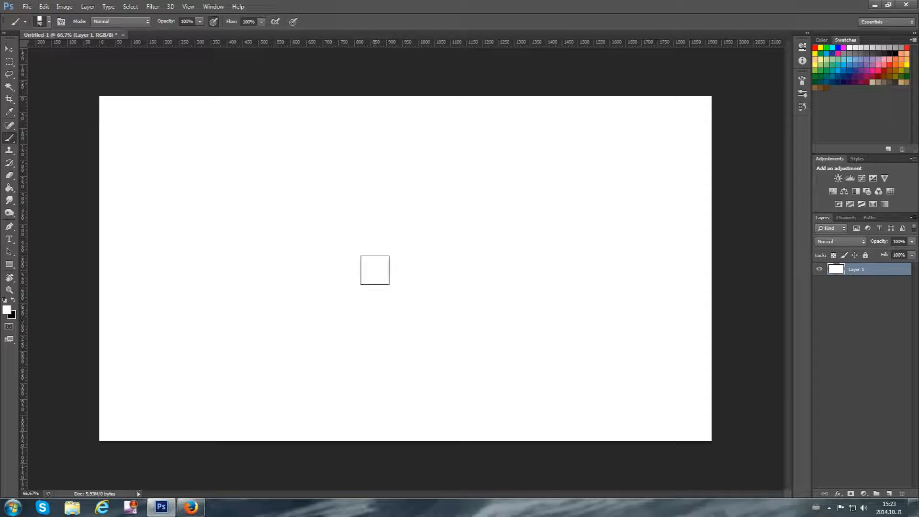
Return to the Brush tool and reduce the square brush's size to 20 px
key(p)
click(9, 138)
key(bracketleft)
key(bracketleft)
key(bracketleft)
key(bracketleft)
Turn on Shape Dynamics and Scattering for the square brush and set its tip spacing to 82%
click(803, 80)
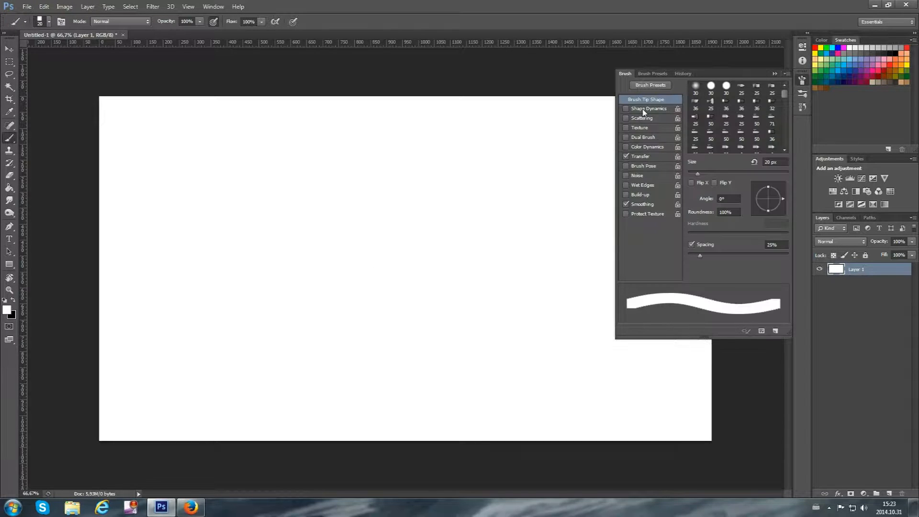
click(644, 109)
click(645, 100)
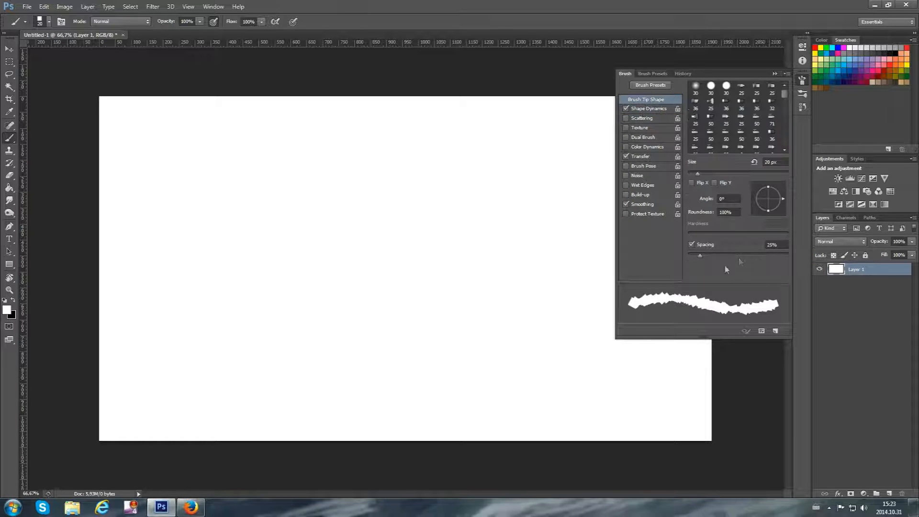
mouse_move(700, 255)
mouse_down()
mouse_move(743, 264)
mouse_move(728, 265)
mouse_up()
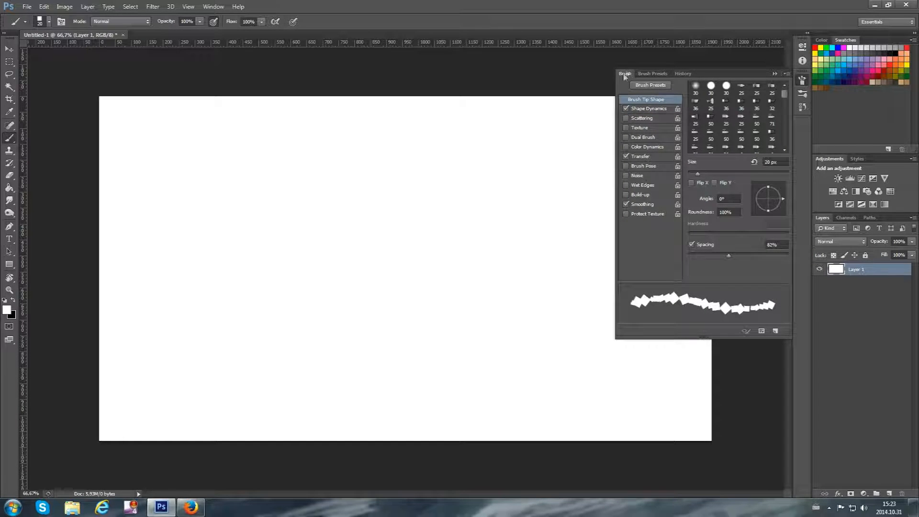
click(647, 109)
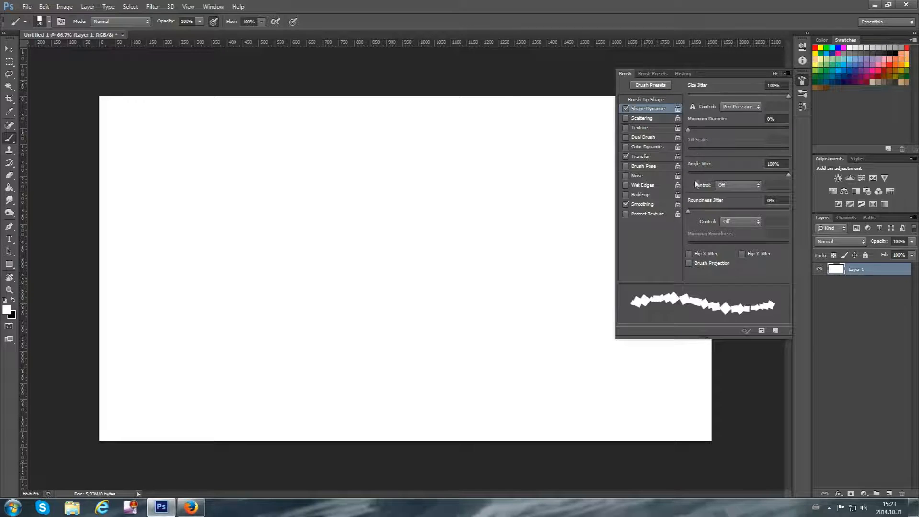
click(641, 118)
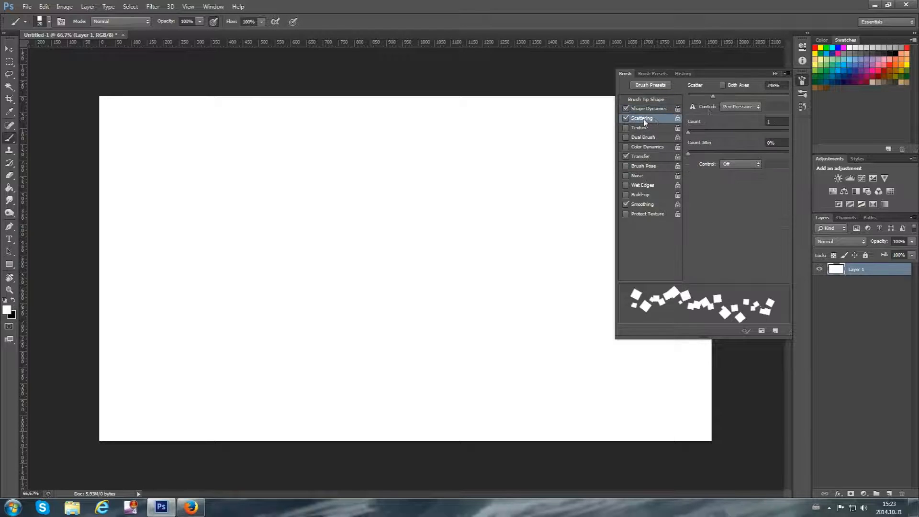
Check the Opacity Jitter control in Transfer, swap the foreground colour to black and try a test stroke, undoing it
click(632, 157)
click(754, 105)
click(737, 118)
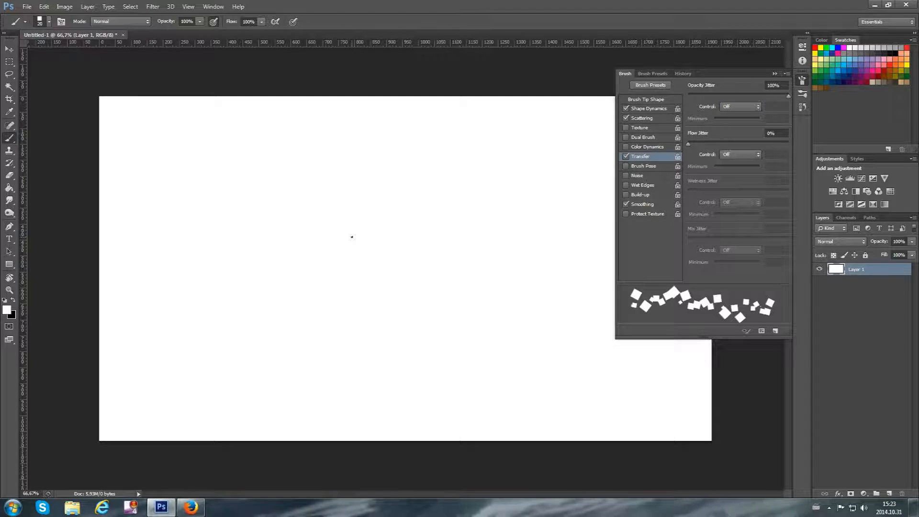
click(13, 300)
mouse_move(274, 347)
mouse_down()
mouse_move(288, 268)
mouse_move(263, 197)
mouse_move(214, 175)
mouse_move(194, 312)
mouse_up()
key(ctrl+z)
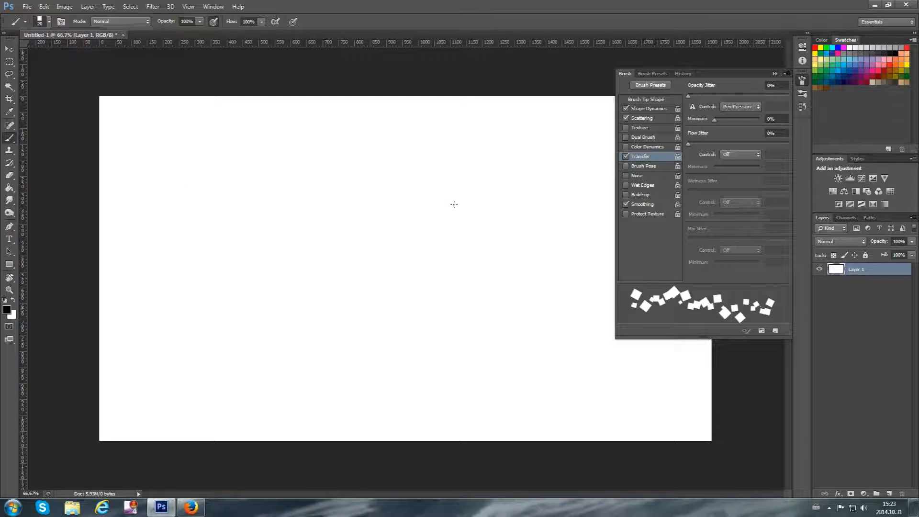
Switch the brush's Opacity Jitter control in Transfer to Off
click(728, 106)
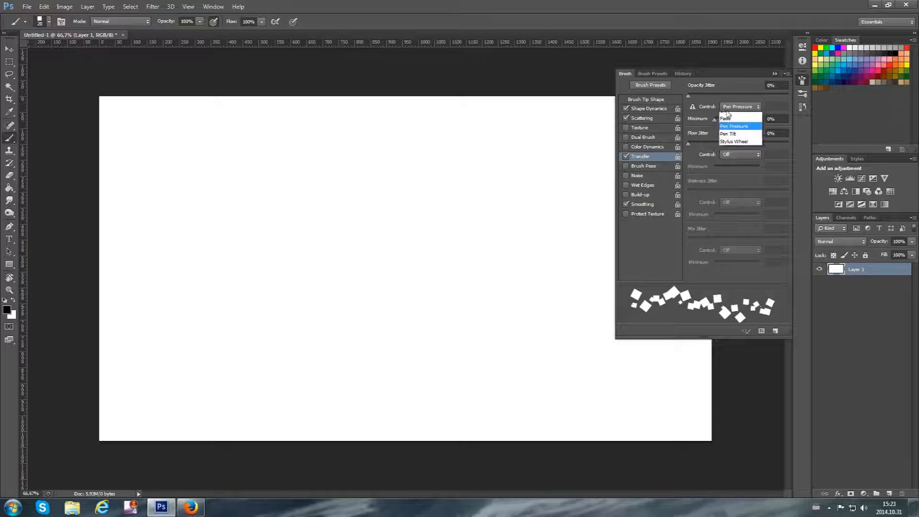
click(727, 115)
click(726, 107)
click(733, 106)
click(733, 106)
click(736, 126)
click(740, 108)
click(739, 117)
click(740, 108)
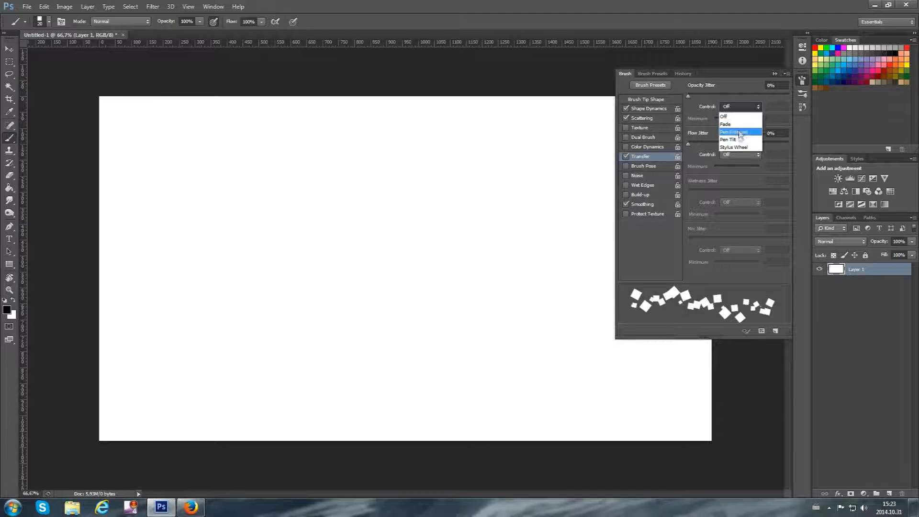
click(738, 139)
click(739, 107)
click(736, 117)
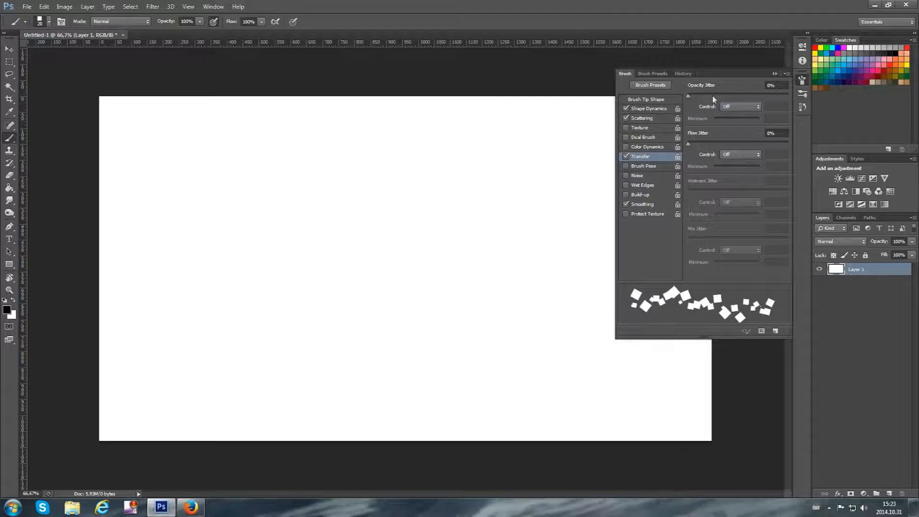
Paint a large looping black stroke, turn off pen pressure for opacity, and paint a short second test stroke
mouse_move(427, 228)
mouse_down()
mouse_move(507, 148)
mouse_move(472, 303)
mouse_move(555, 248)
mouse_up()
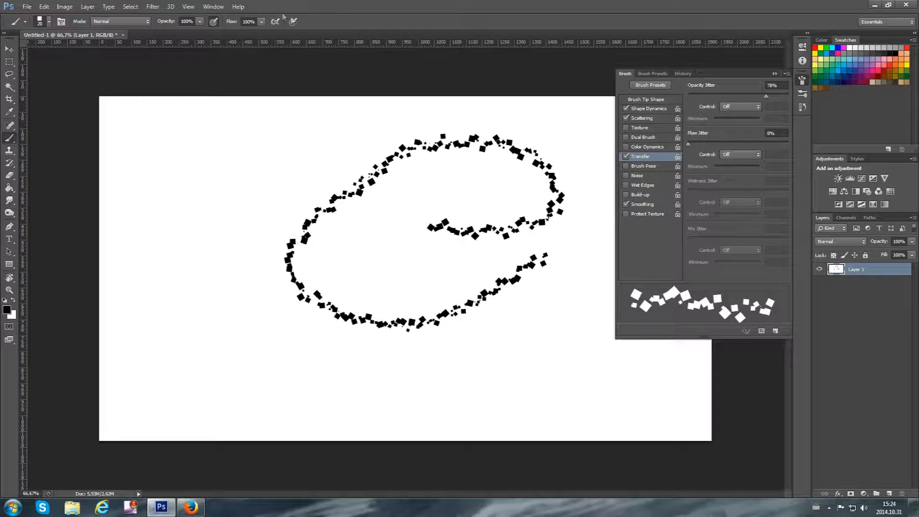
click(213, 21)
drag(259, 139, 306, 278)
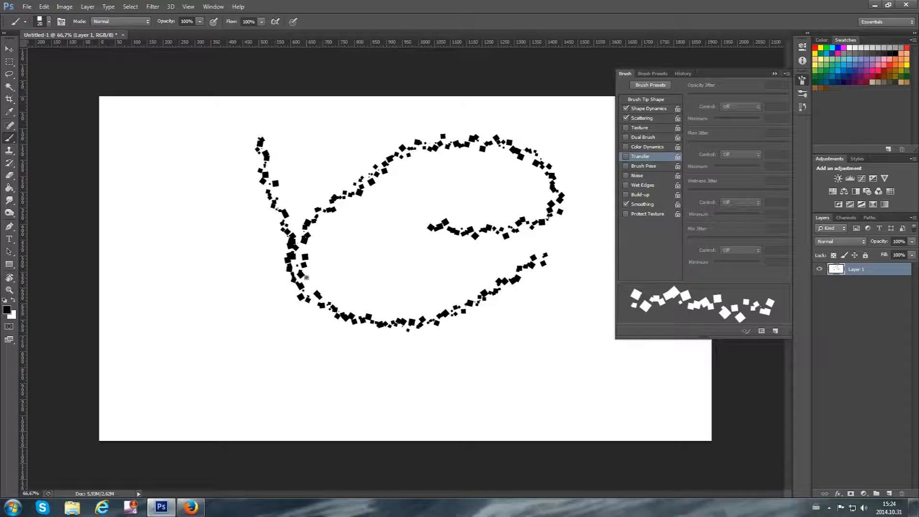
Turn Transfer on with Opacity Jitter at 100% and try a curved test stroke across the canvas, undoing it
click(626, 156)
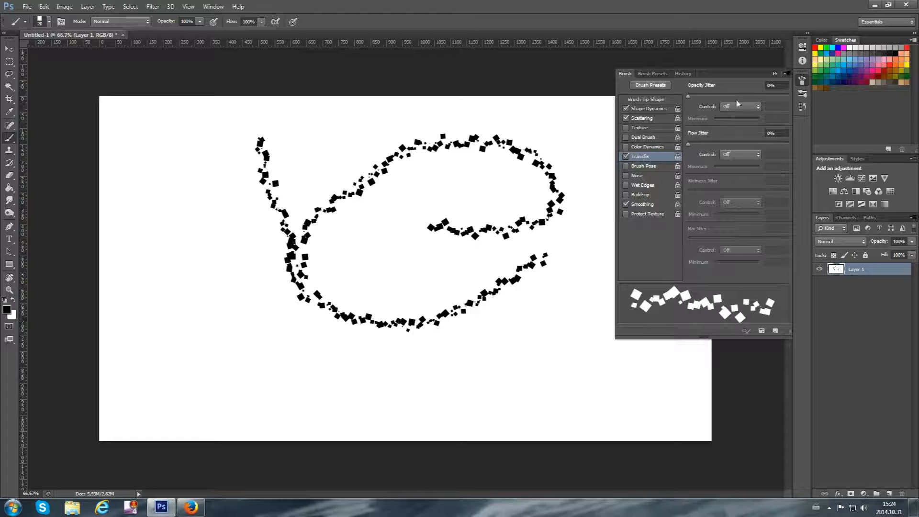
drag(689, 96, 848, 102)
mouse_move(196, 353)
mouse_down()
mouse_move(210, 241)
mouse_move(351, 226)
mouse_move(459, 274)
mouse_up()
key(ctrl+z)
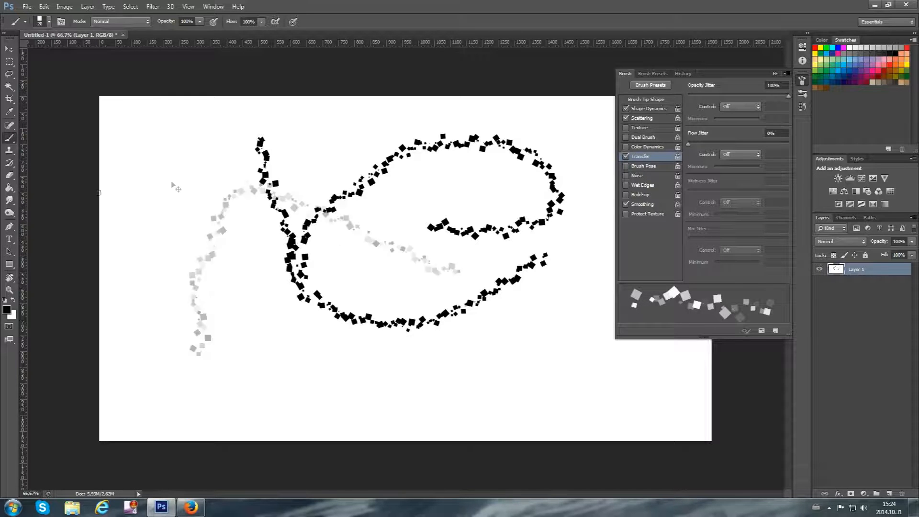
Erase the whole layer with the 700 px Eraser, undoing the first erasing strokes
click(9, 175)
mouse_move(220, 189)
mouse_down()
mouse_move(509, 187)
mouse_move(439, 189)
mouse_up()
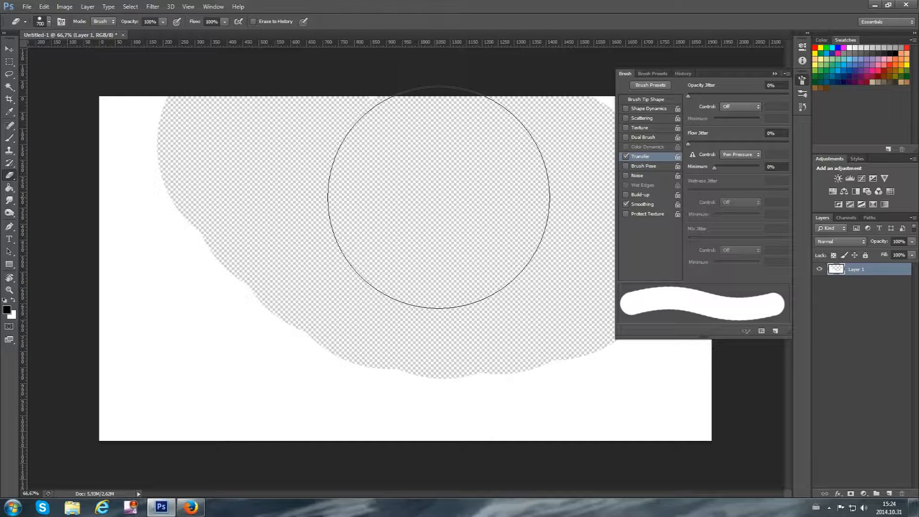
key(ctrl+alt+z)
key(ctrl+alt+z)
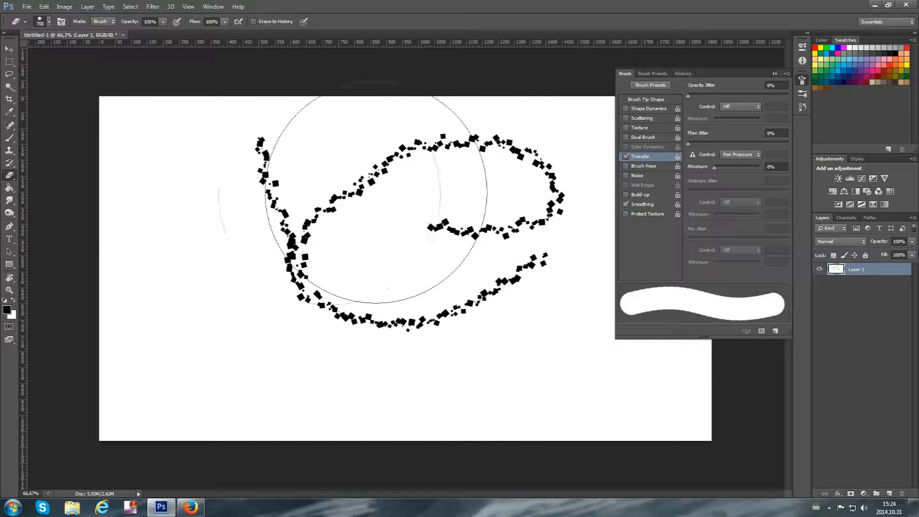
mouse_move(110, 142)
mouse_down()
mouse_move(637, 129)
mouse_move(235, 206)
mouse_move(222, 390)
mouse_move(644, 330)
mouse_move(546, 479)
mouse_up()
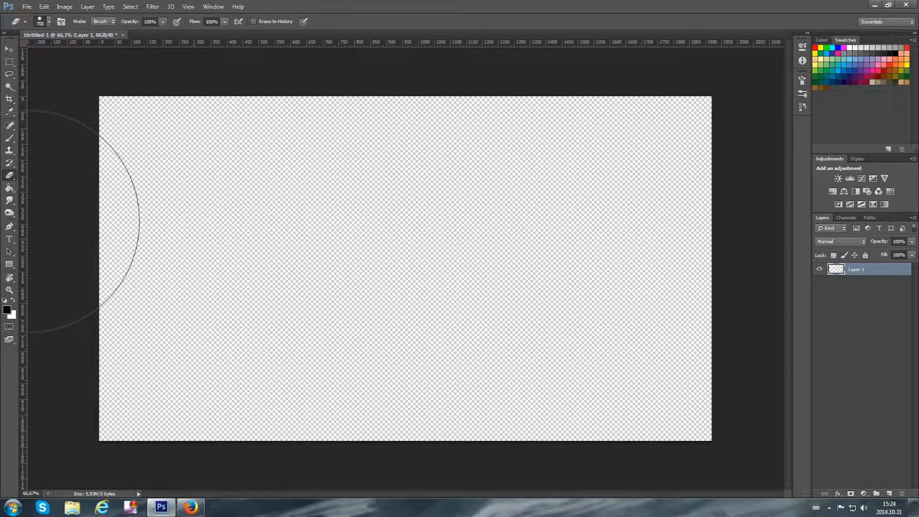
Swap the foreground colour to white, fill the emptied layer with the Paint Bucket and return to the Brush tool
click(10, 139)
click(9, 188)
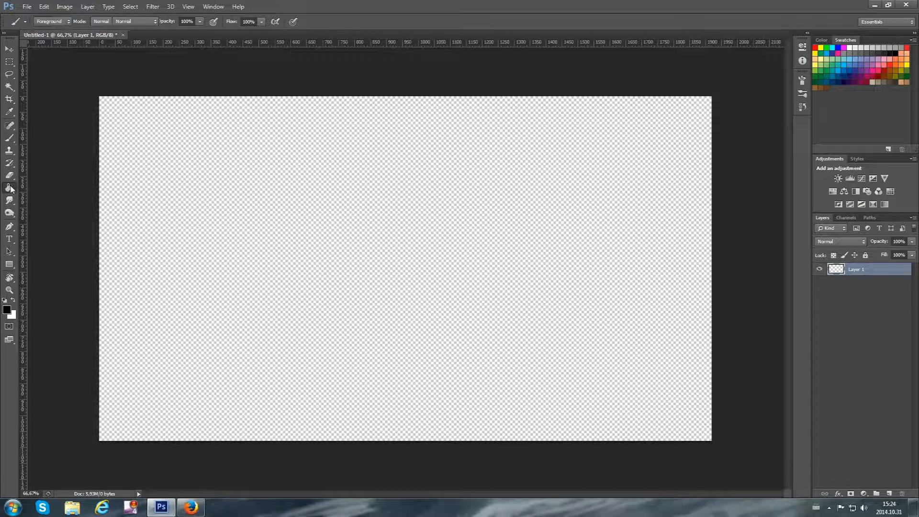
click(13, 299)
click(131, 308)
click(10, 138)
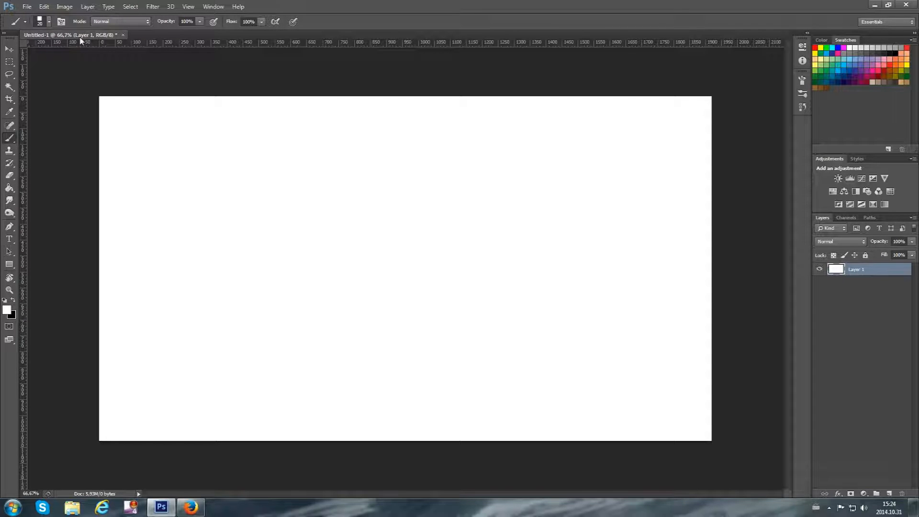
Open the brush settings and review the Opacity Jitter control options under Transfer
click(805, 81)
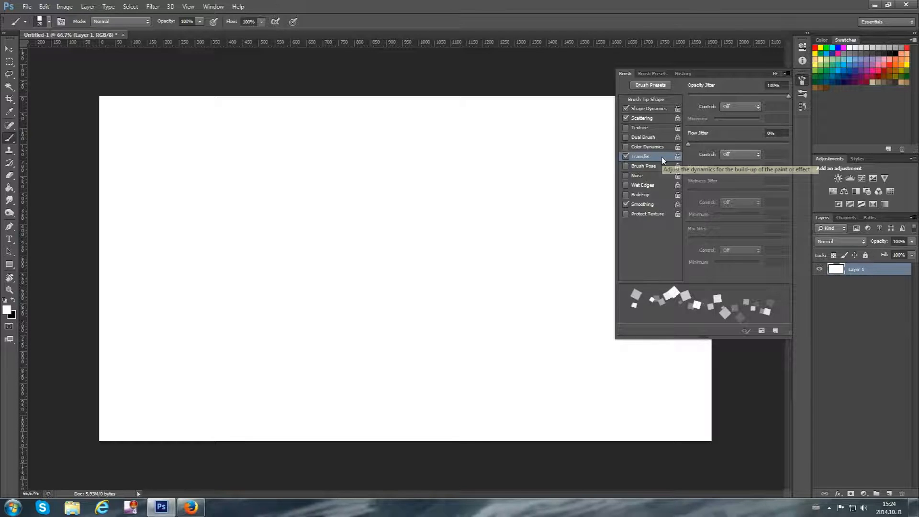
click(731, 108)
click(758, 105)
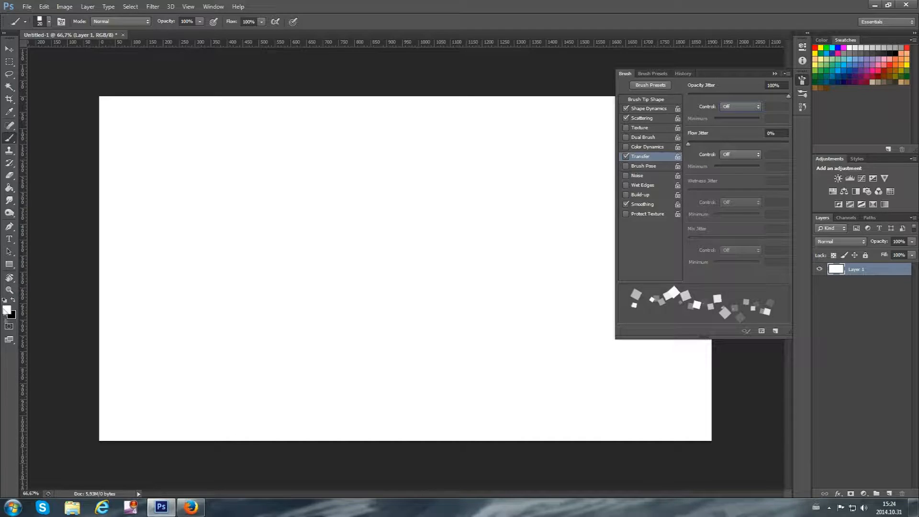
Set the foreground colour to light blue #5fe3eb and add a new layer above the white one
click(6, 311)
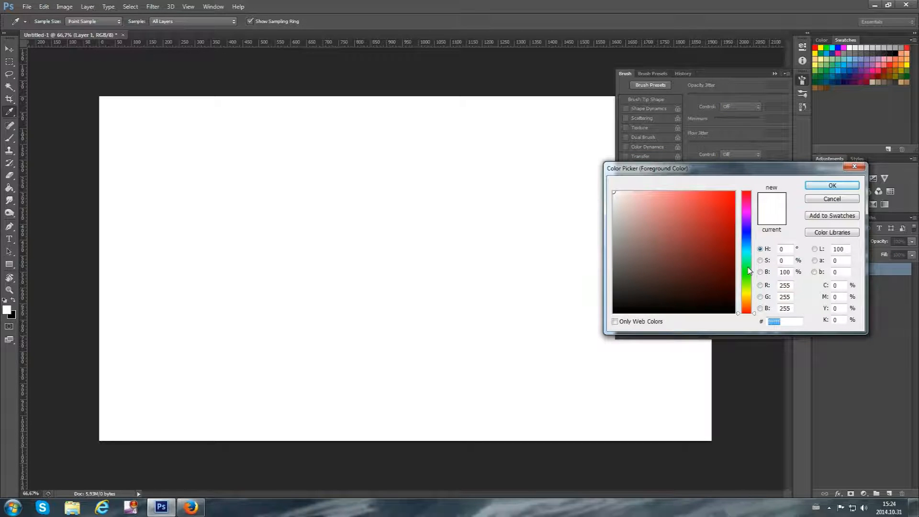
click(750, 271)
drag(693, 190, 685, 201)
drag(746, 271, 746, 250)
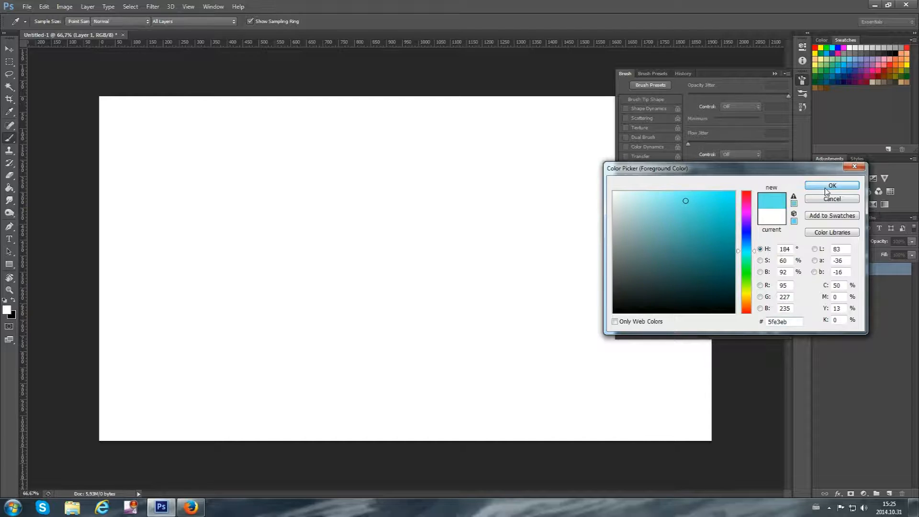
click(825, 190)
click(889, 493)
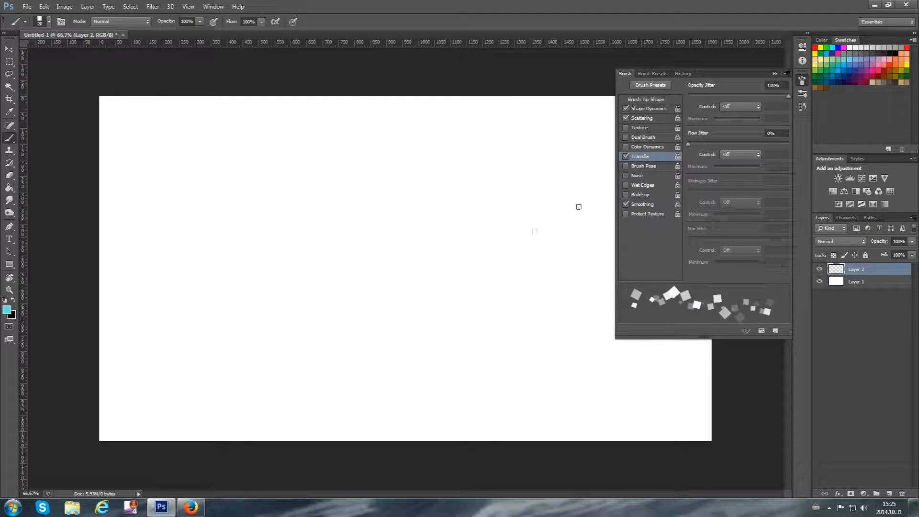
Turn on Color Dynamics and paint a looping stroke and a wavy vertical stroke on the new layer
click(642, 145)
mouse_move(418, 371)
mouse_down()
mouse_move(355, 220)
mouse_move(201, 236)
mouse_move(387, 210)
mouse_move(371, 196)
mouse_up()
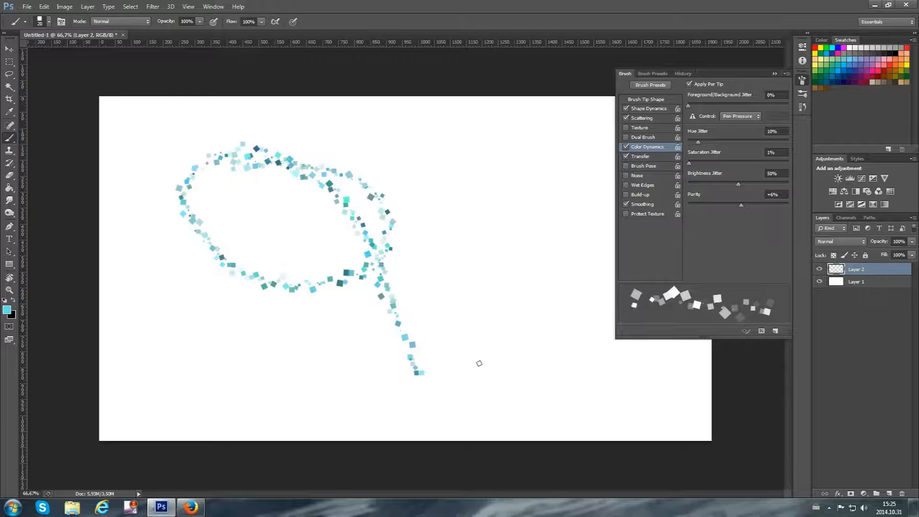
drag(473, 411, 443, 164)
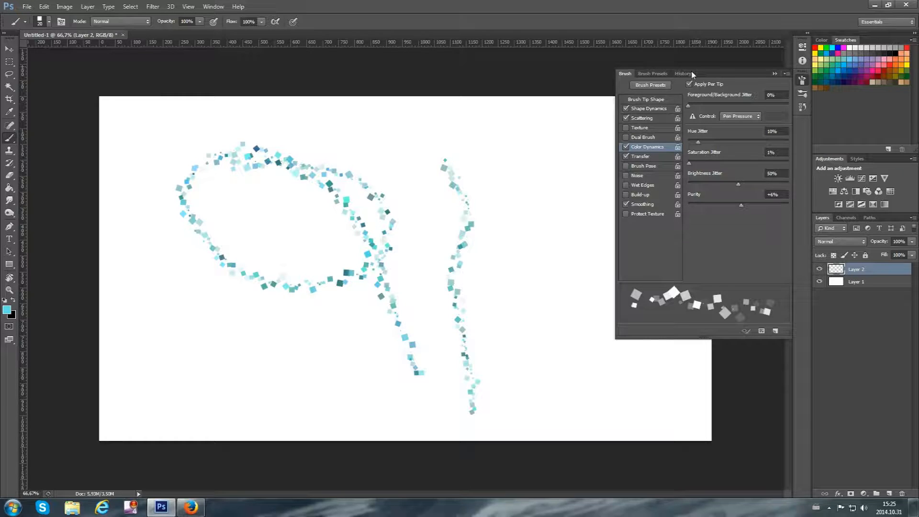
Lower the Opacity Jitter to 50% and paint two more wavy strokes beside the vertical one
click(639, 157)
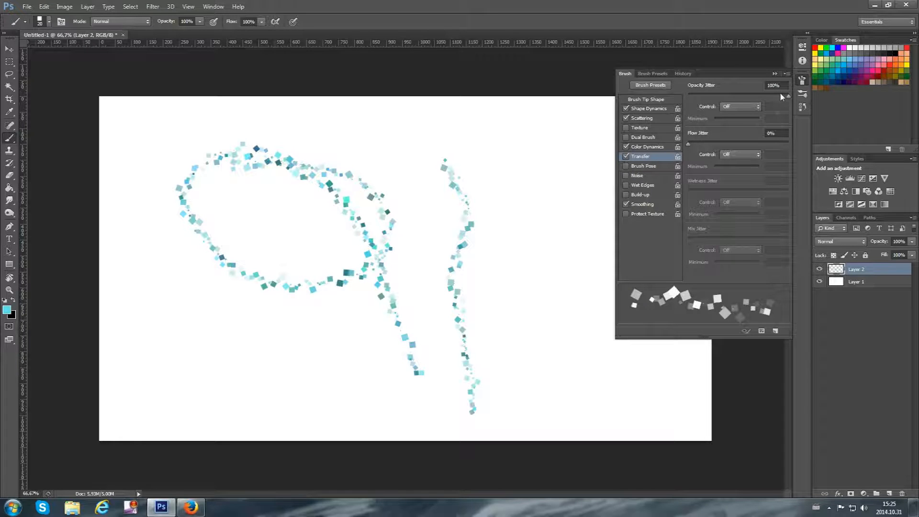
drag(753, 96, 738, 95)
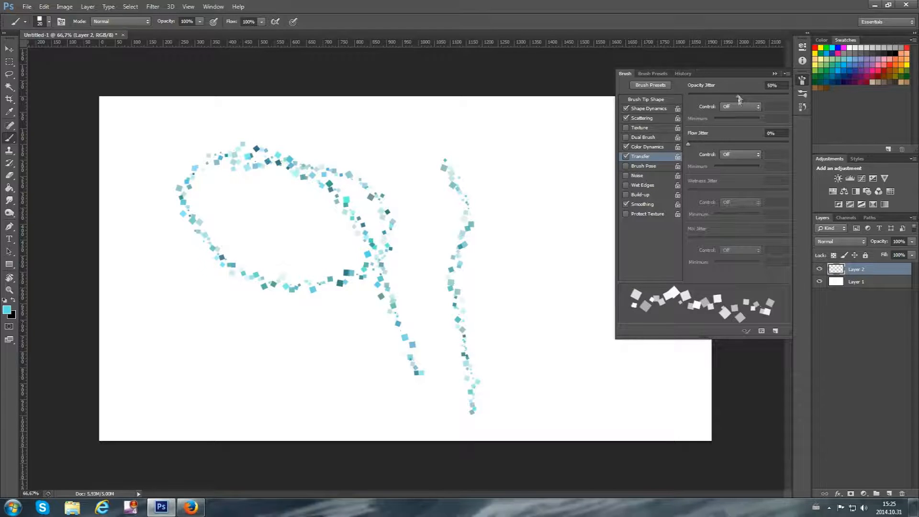
mouse_move(550, 356)
mouse_down()
mouse_move(530, 286)
mouse_move(549, 191)
mouse_move(489, 158)
mouse_move(500, 240)
mouse_up()
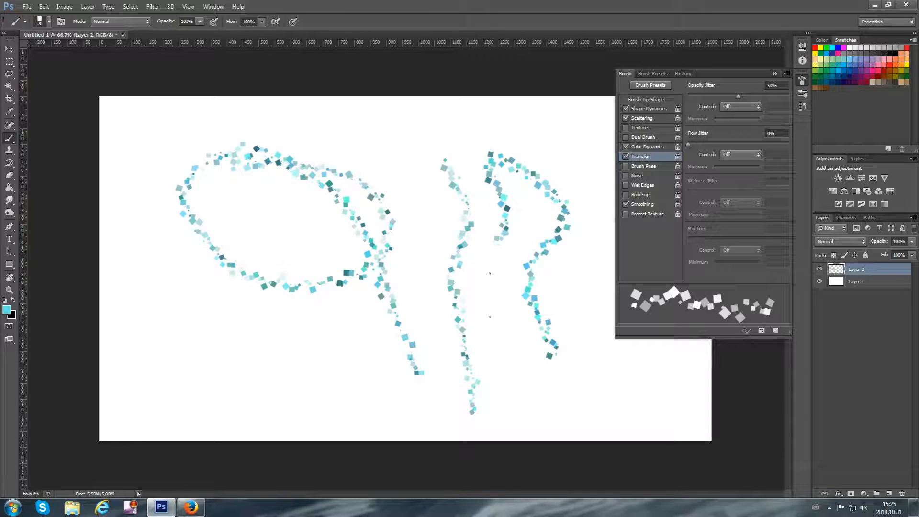
drag(489, 273, 512, 386)
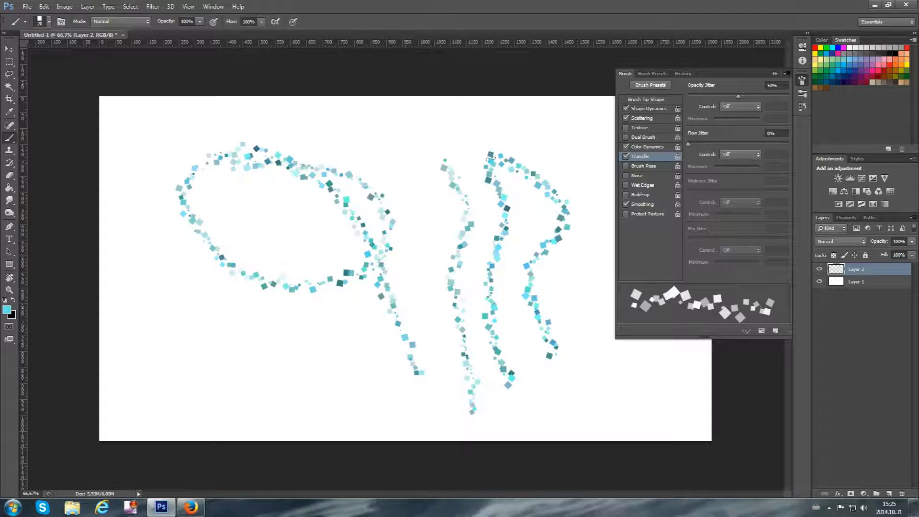
Raise the brush's Scatter to 357% and paint further strokes, including a vertical one and a spiral in the lower-left canvas area
click(645, 119)
drag(713, 96, 724, 96)
drag(591, 381, 592, 260)
drag(593, 215, 600, 110)
mouse_move(322, 392)
mouse_down()
mouse_move(238, 348)
mouse_move(193, 295)
mouse_move(154, 300)
mouse_move(142, 430)
mouse_move(231, 410)
mouse_move(249, 387)
mouse_move(163, 349)
mouse_move(141, 369)
mouse_move(184, 387)
mouse_move(206, 365)
mouse_move(149, 376)
mouse_move(213, 354)
mouse_up()
mouse_move(398, 401)
mouse_down()
mouse_move(335, 328)
mouse_move(231, 293)
mouse_move(163, 240)
mouse_move(156, 173)
mouse_up()
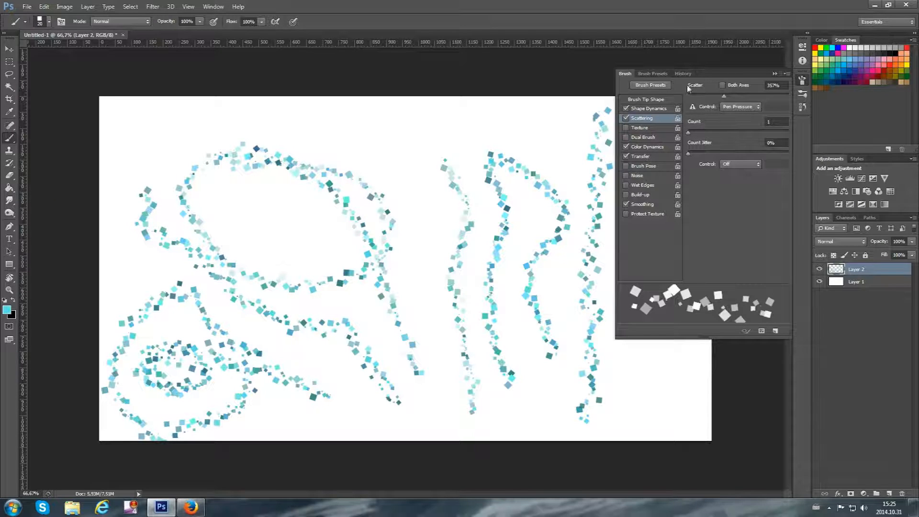
Save the current brush settings as a new preset named "Custom brush" and open the brush preset list to check it
click(786, 75)
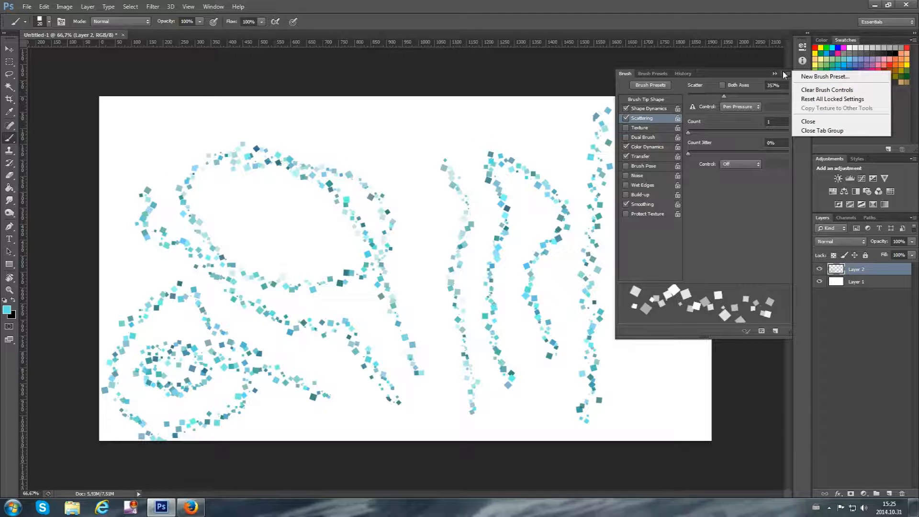
click(821, 77)
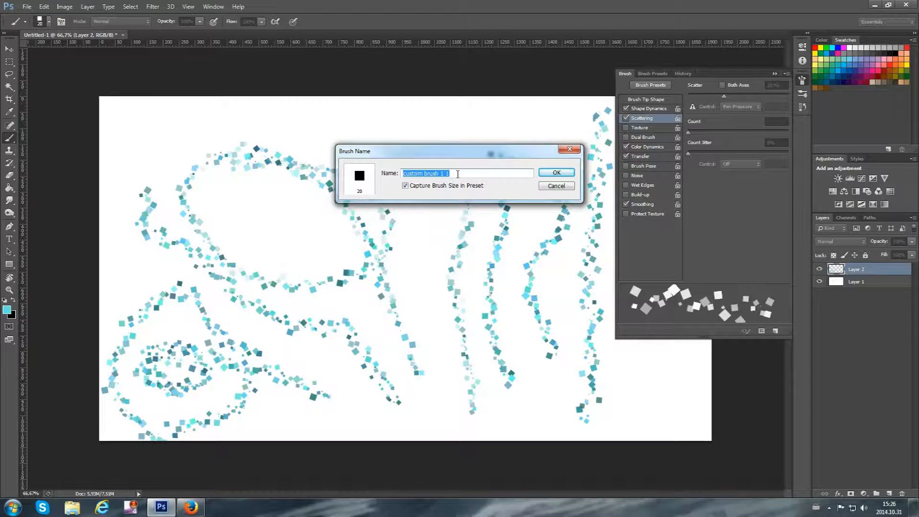
text(Custom brush)
key(Return)
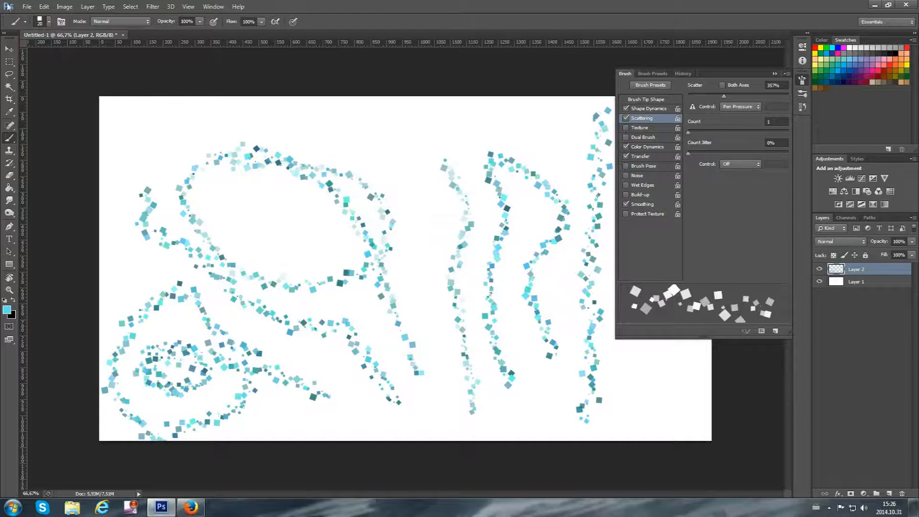
click(50, 22)
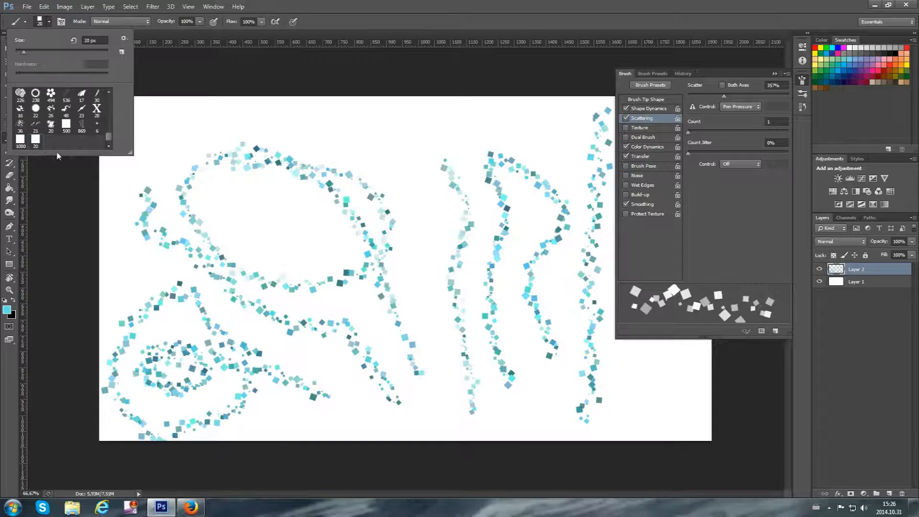
Switch to a hard round brush and back to the saved 20 px custom preset, reviewing its Shape Dynamics, Scattering, Color Dynamics and Transfer options
scroll(63, 123, up, 2)
drag(108, 137, 106, 91)
click(97, 97)
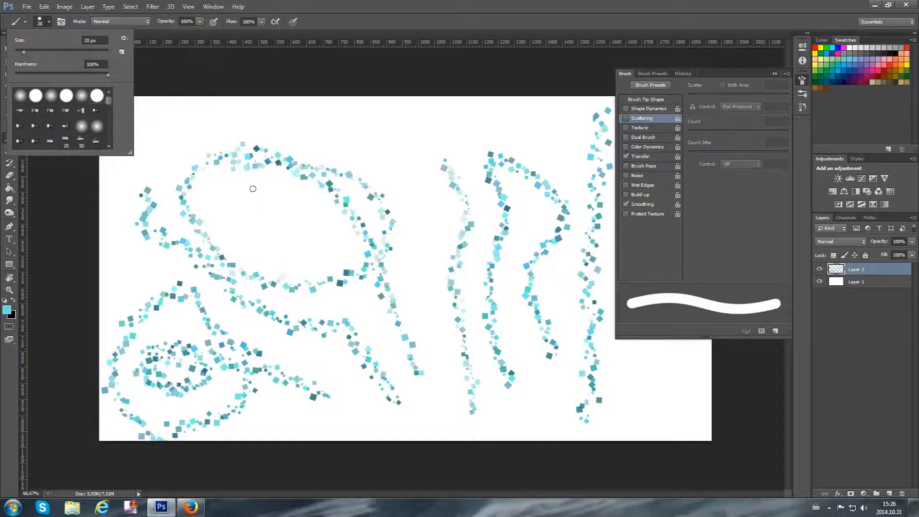
scroll(113, 104, down, 5)
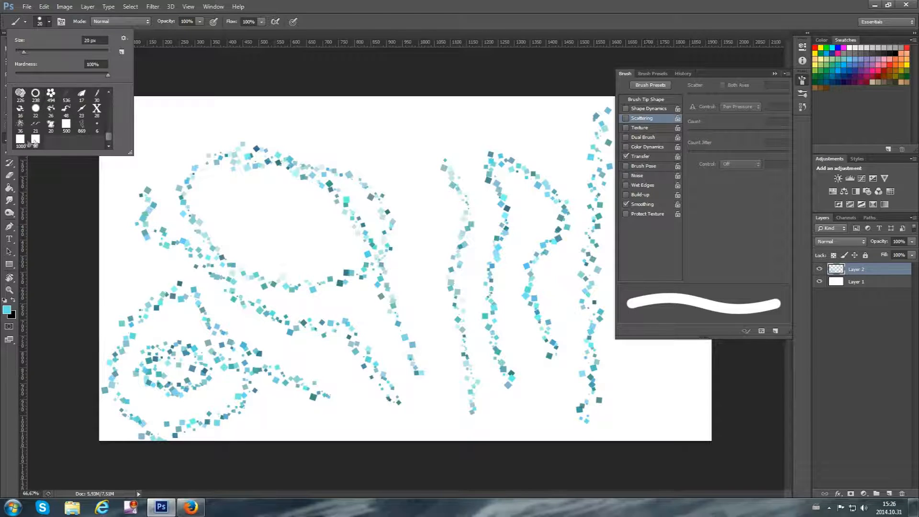
click(34, 146)
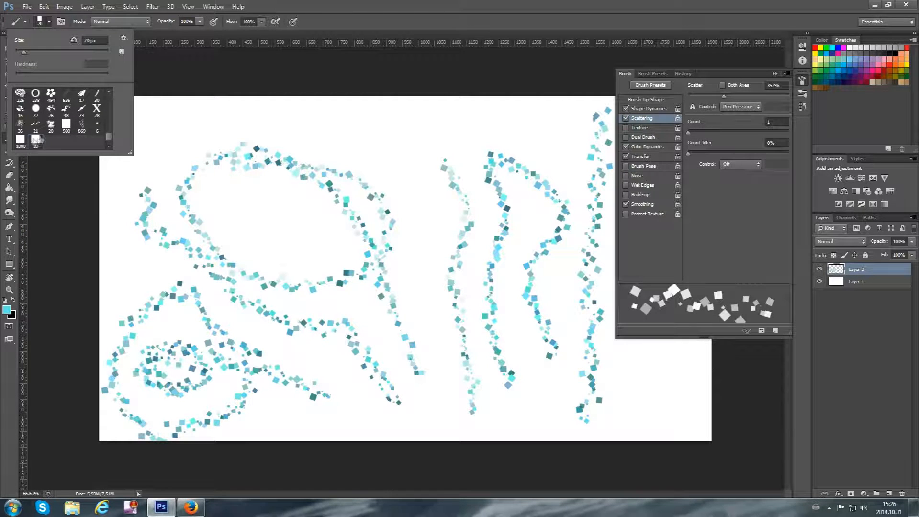
click(642, 109)
click(650, 119)
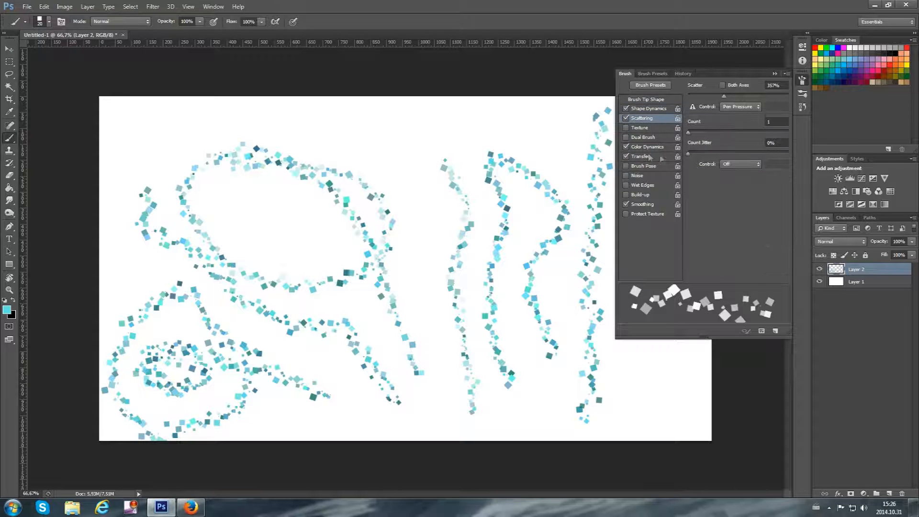
click(646, 146)
click(640, 156)
click(802, 80)
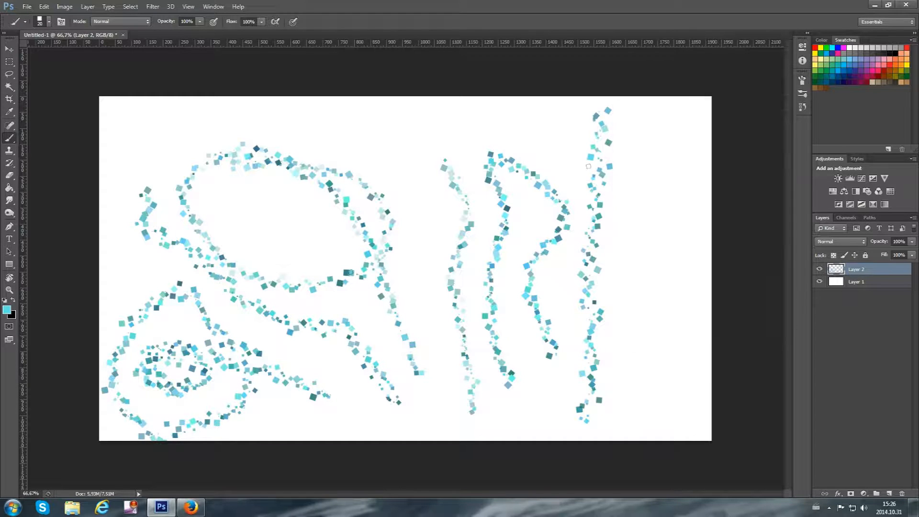
Paint a wavy vertical test stroke with the custom brush near the canvas's middle and undo it
mouse_move(425, 328)
mouse_down()
mouse_move(409, 162)
mouse_move(419, 114)
mouse_up()
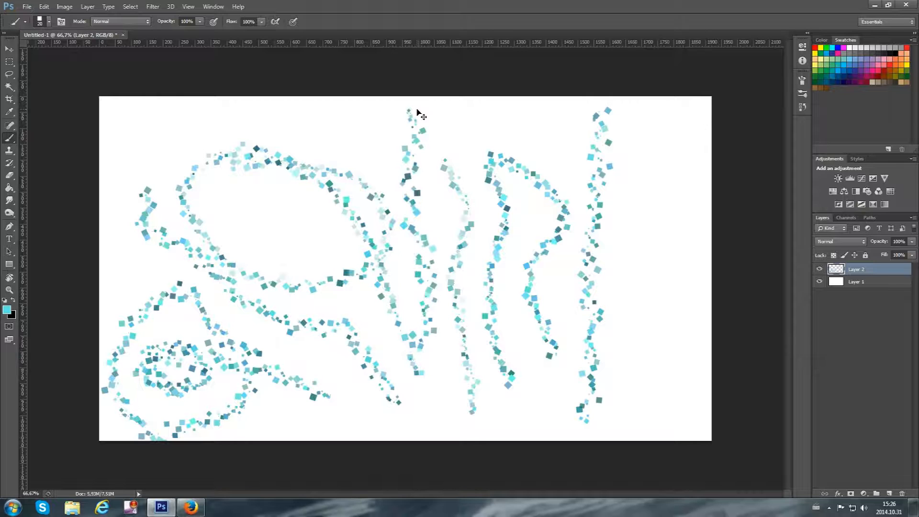
key(ctrl+z)
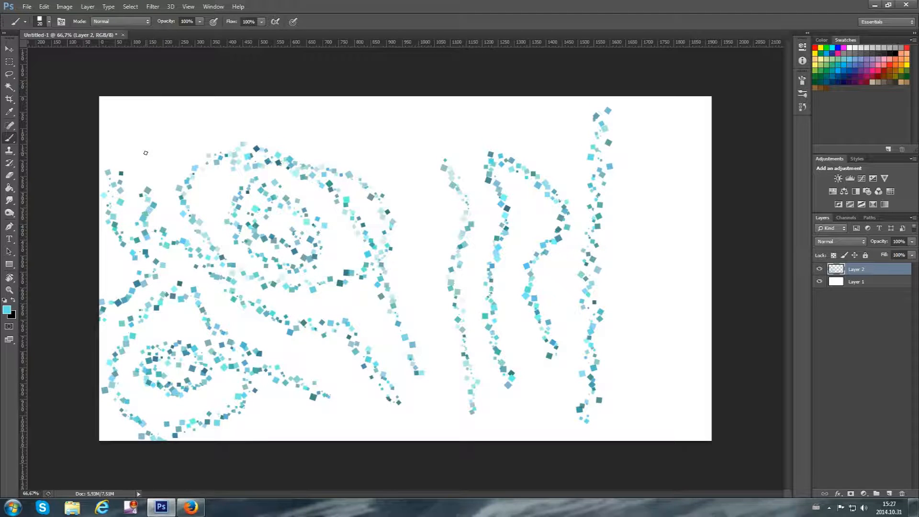
key(alt+Tab)
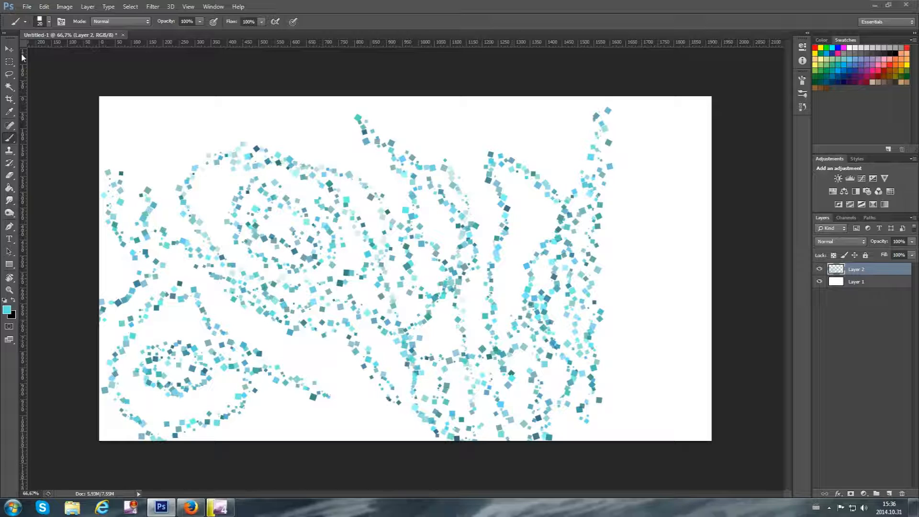
Load the T8_brush_pack_by_iTop_edition.abr file into the brush presets
click(49, 23)
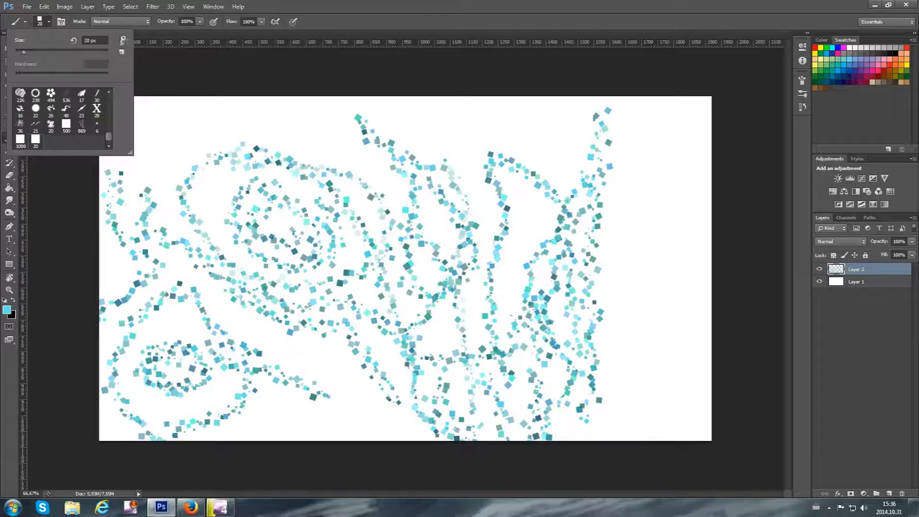
click(123, 40)
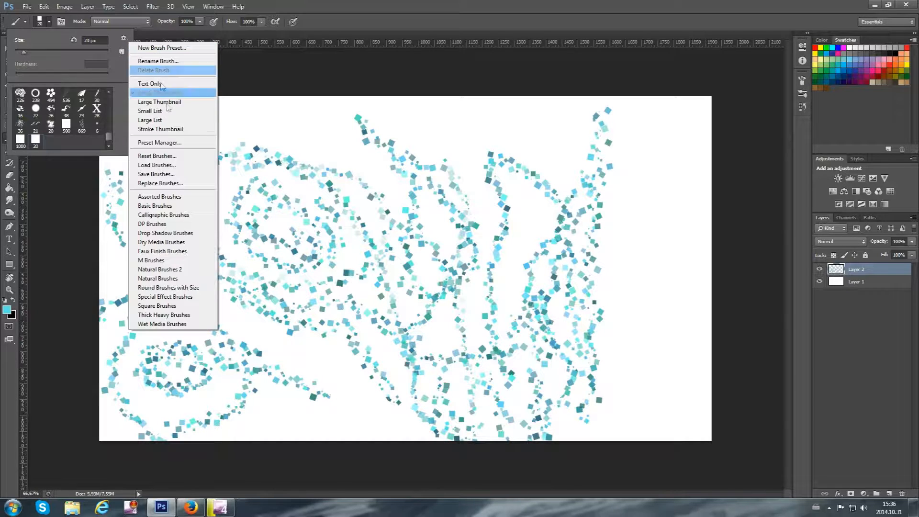
click(168, 165)
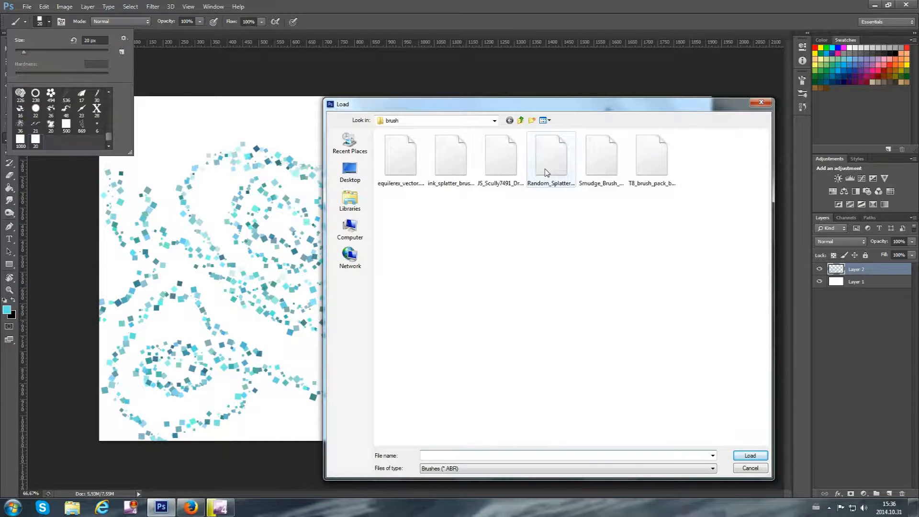
double_click(659, 181)
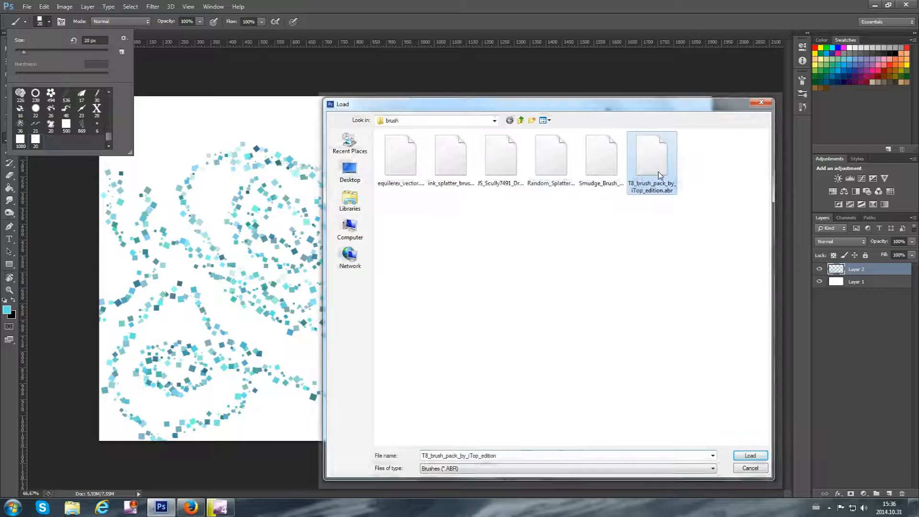
click(108, 145)
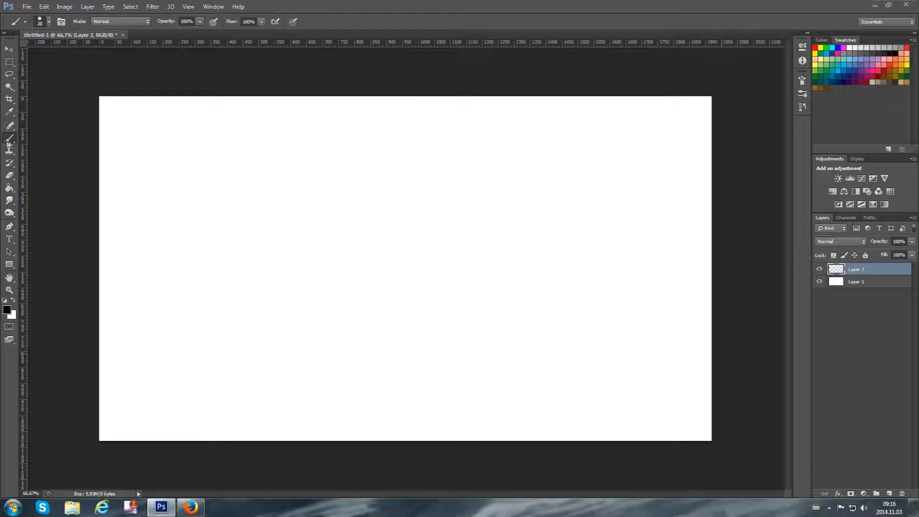
Choose the 63 px textured brush tip near the Chalk presets for the Brush tool
click(49, 22)
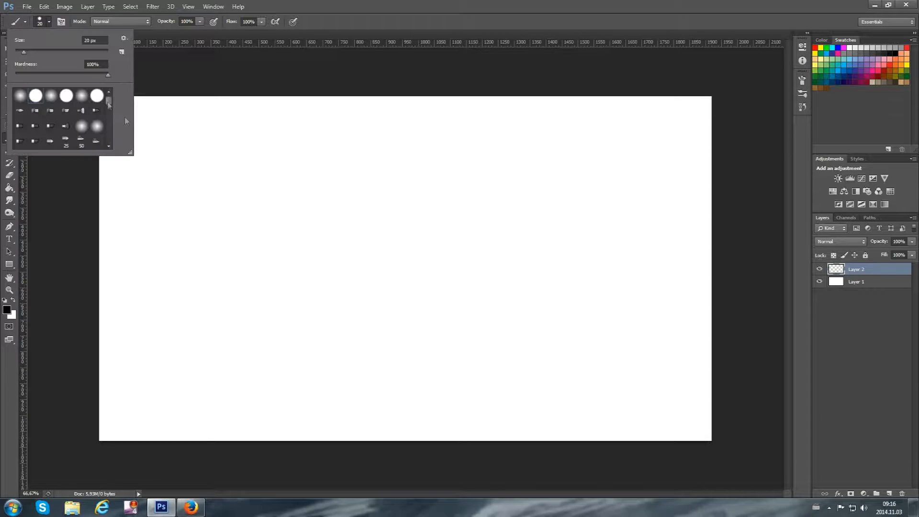
drag(110, 103, 111, 110)
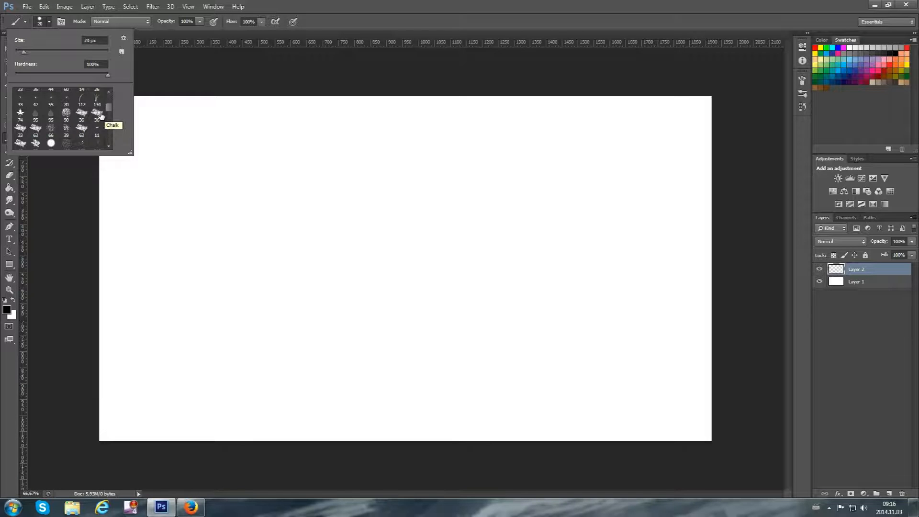
click(36, 133)
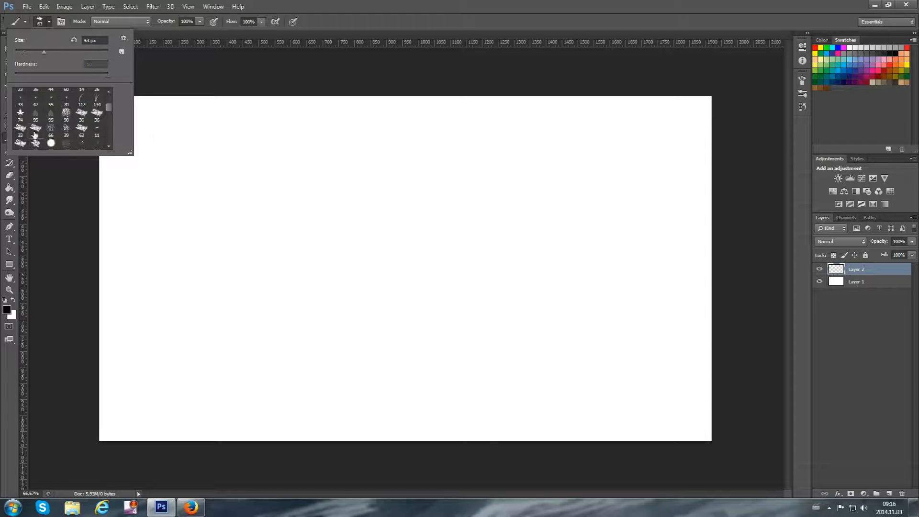
scroll(58, 125, down, 1)
scroll(58, 126, up, 1)
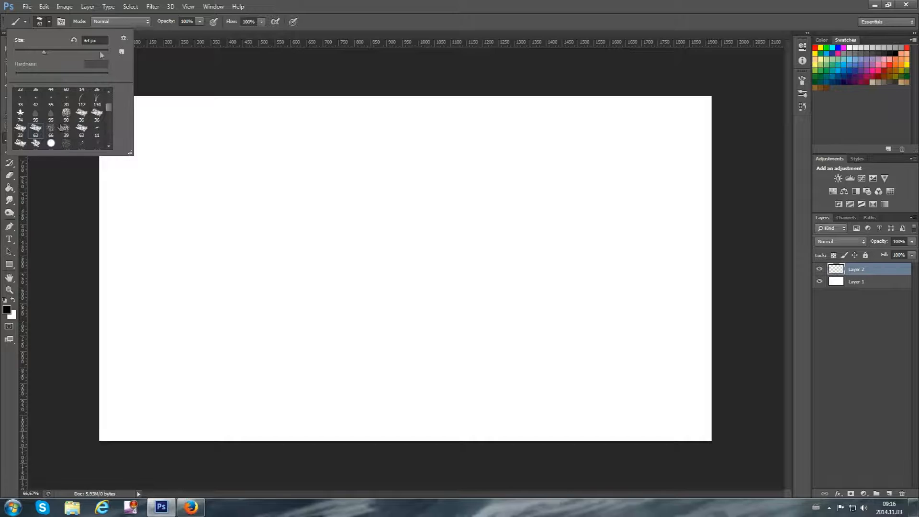
click(49, 23)
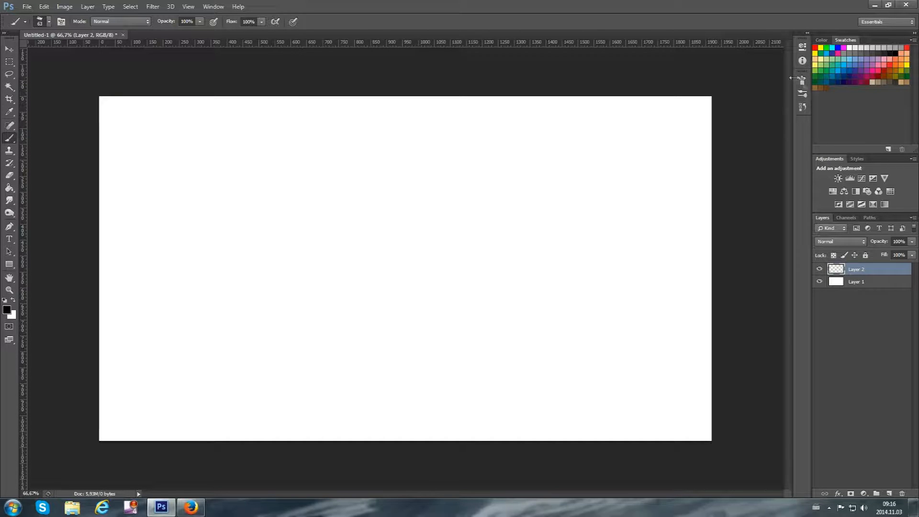
Enable Shape Dynamics and Scattering for the brush, disable Dual Brush and set Scatter to 300%
click(802, 79)
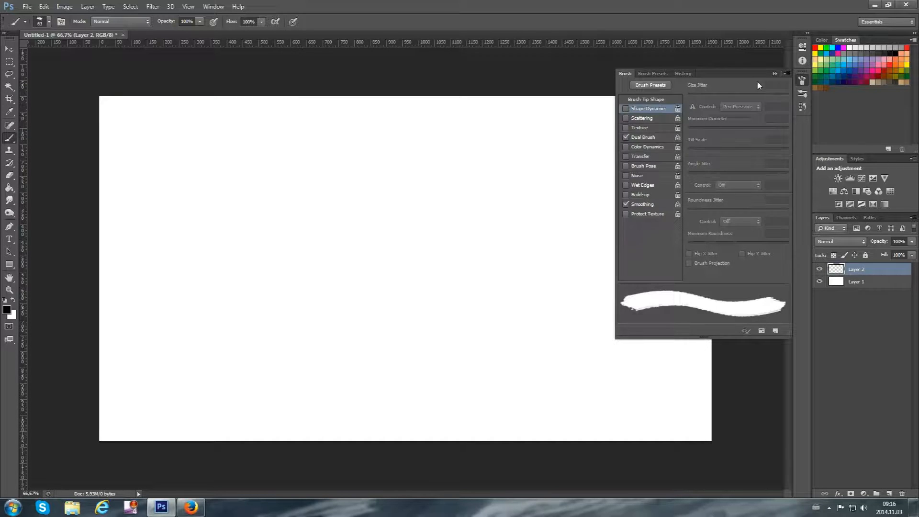
click(625, 110)
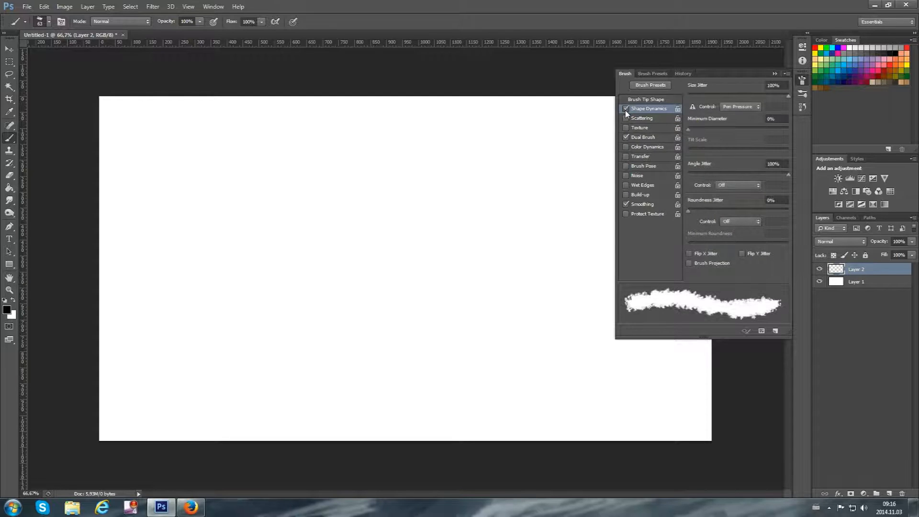
click(626, 138)
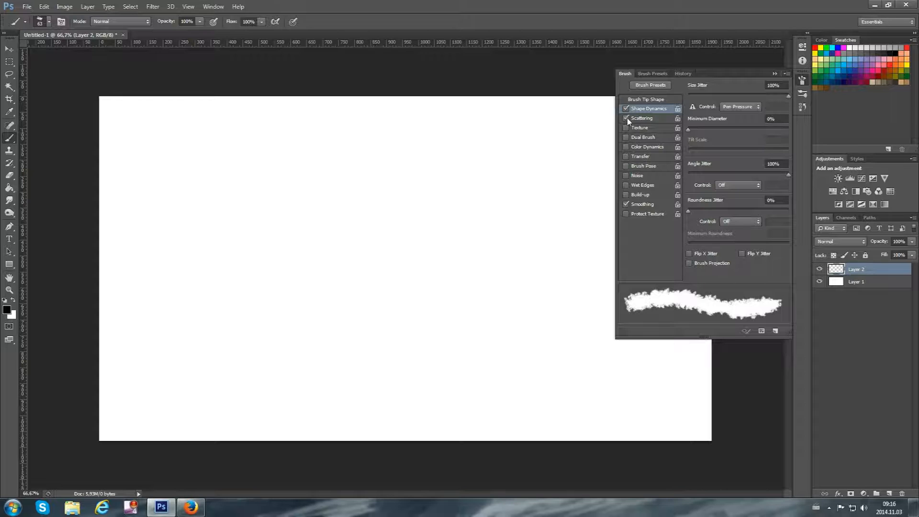
click(642, 118)
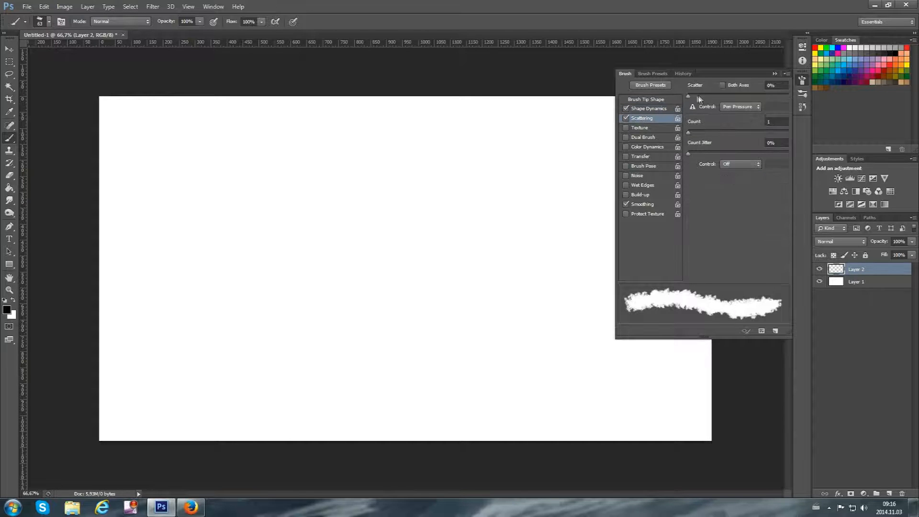
drag(688, 96, 718, 97)
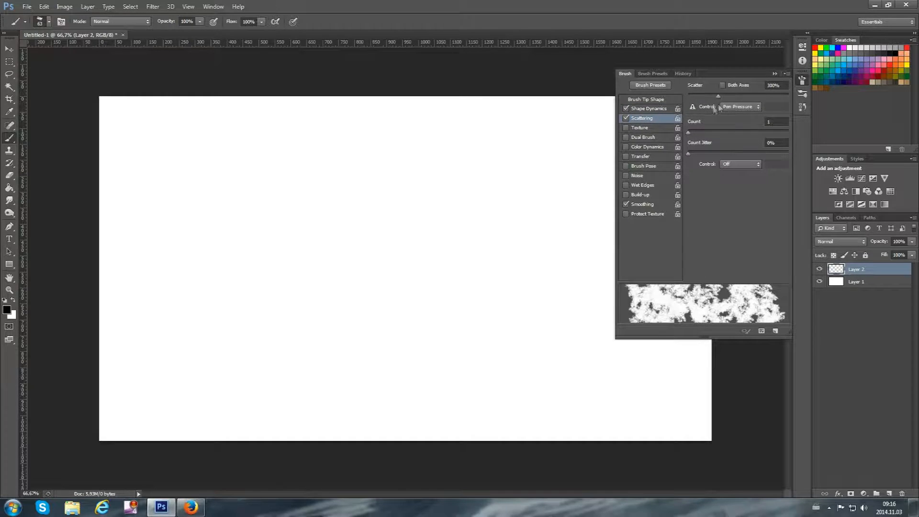
Set the brush's Roundness Jitter to 82% and enable Transfer
click(651, 110)
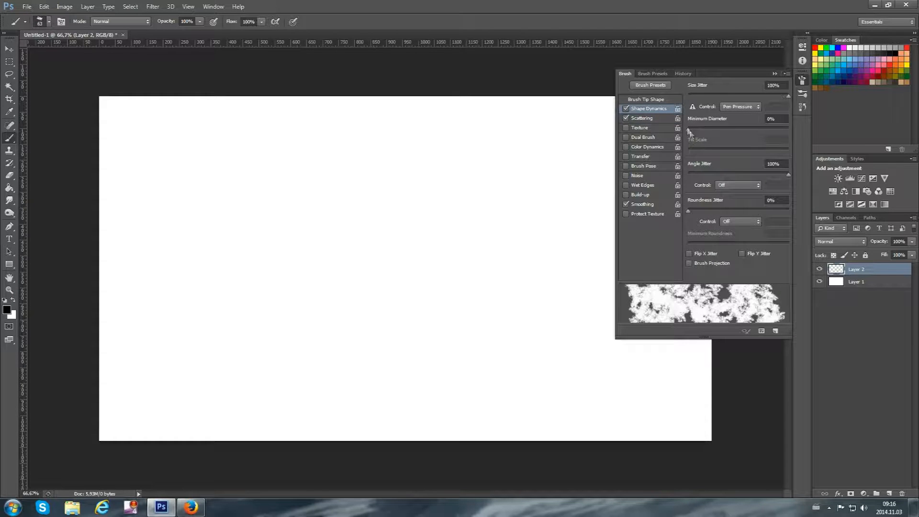
mouse_move(690, 213)
mouse_down()
mouse_move(739, 220)
mouse_move(681, 219)
mouse_move(752, 213)
mouse_move(771, 225)
mouse_up()
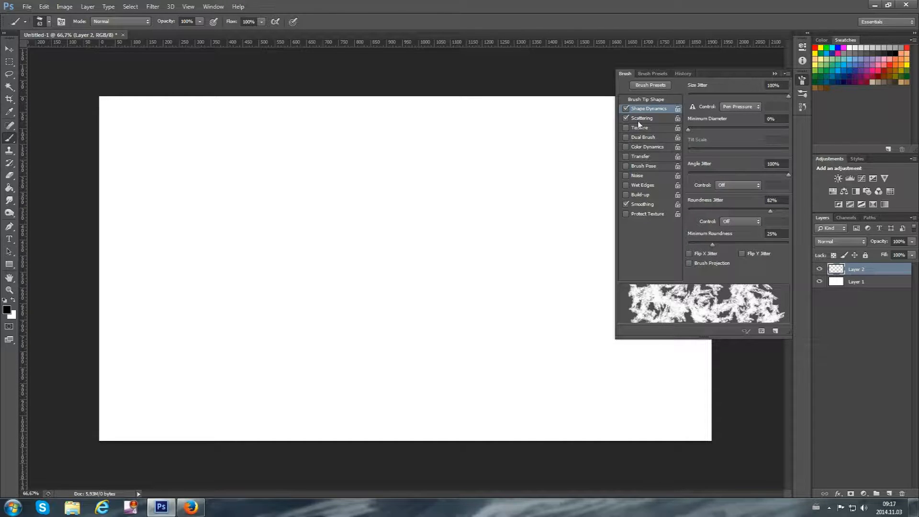
click(641, 157)
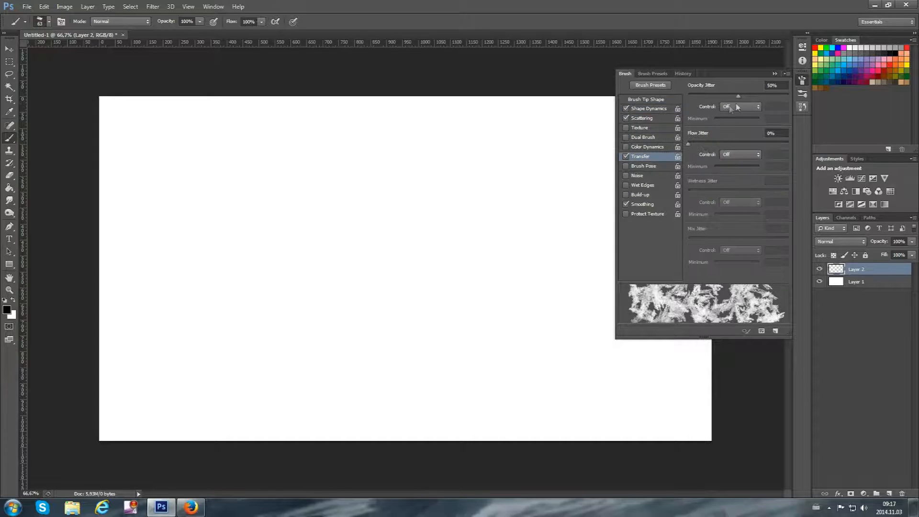
click(802, 80)
Paint broad black diagonal strokes from the lower-left to the upper-right of the canvas on Layer 2, undoing one of them
mouse_move(187, 373)
mouse_down()
mouse_move(337, 262)
mouse_move(396, 204)
mouse_move(527, 155)
mouse_up()
mouse_move(239, 421)
mouse_down()
mouse_move(469, 230)
mouse_move(558, 175)
mouse_up()
mouse_move(331, 419)
mouse_down()
mouse_move(533, 303)
mouse_move(703, 165)
mouse_up()
mouse_move(406, 432)
mouse_down()
mouse_move(515, 385)
mouse_move(761, 206)
mouse_up()
drag(545, 428, 720, 291)
mouse_move(201, 399)
mouse_down()
mouse_move(329, 337)
mouse_move(624, 101)
mouse_up()
key(ctrl+z)
drag(119, 349, 514, 100)
drag(340, 308, 422, 221)
drag(256, 368, 106, 473)
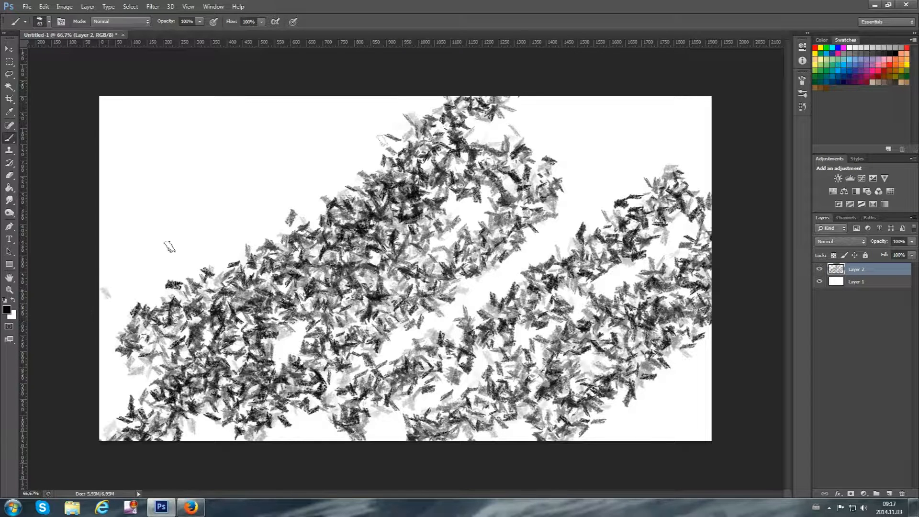
Cover the canvas's upper-left and upper-right areas and the gap near the centre with more textured diagonal strokes
drag(108, 294, 479, 101)
drag(106, 222, 301, 98)
drag(256, 117, 316, 97)
mouse_move(106, 156)
mouse_down()
mouse_move(137, 129)
mouse_move(243, 91)
mouse_up()
mouse_move(545, 146)
mouse_down()
mouse_move(651, 88)
mouse_move(672, 94)
mouse_up()
mouse_move(592, 209)
mouse_down()
mouse_move(595, 194)
mouse_move(689, 108)
mouse_up()
drag(541, 134, 583, 98)
drag(483, 294, 390, 351)
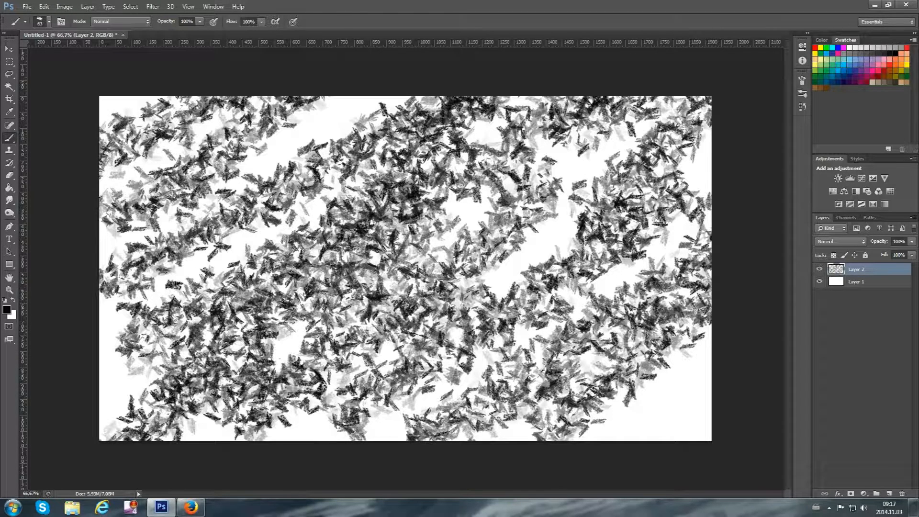
mouse_move(337, 103)
mouse_down()
mouse_move(229, 208)
mouse_move(112, 299)
mouse_up()
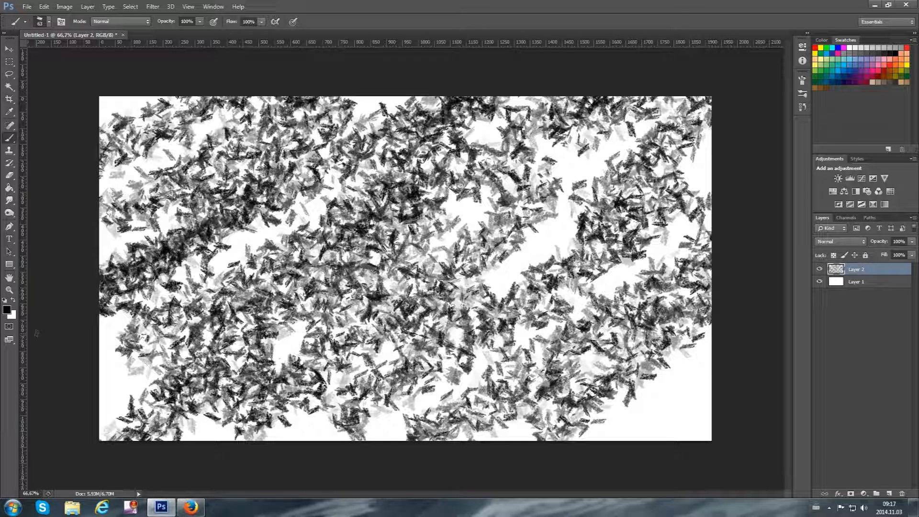
Switch to the Eraser tool and give it the same 63 px textured brush tip
click(9, 175)
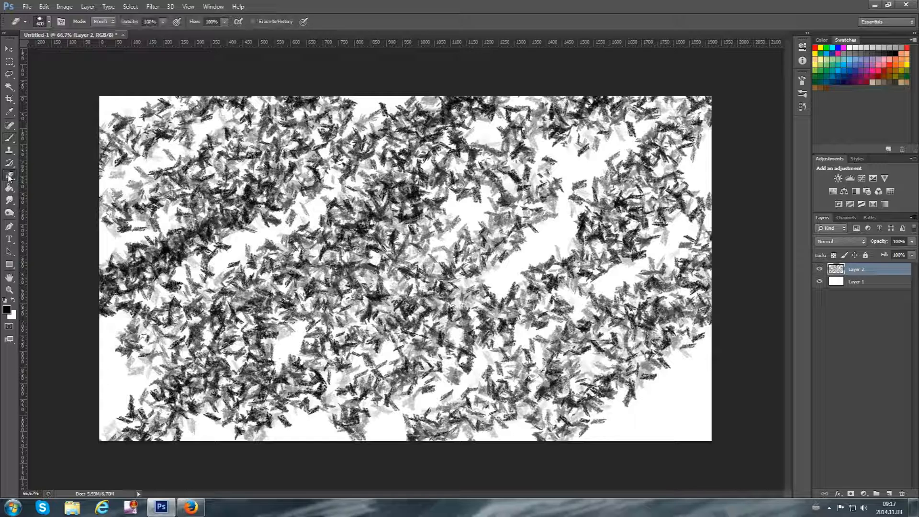
click(49, 22)
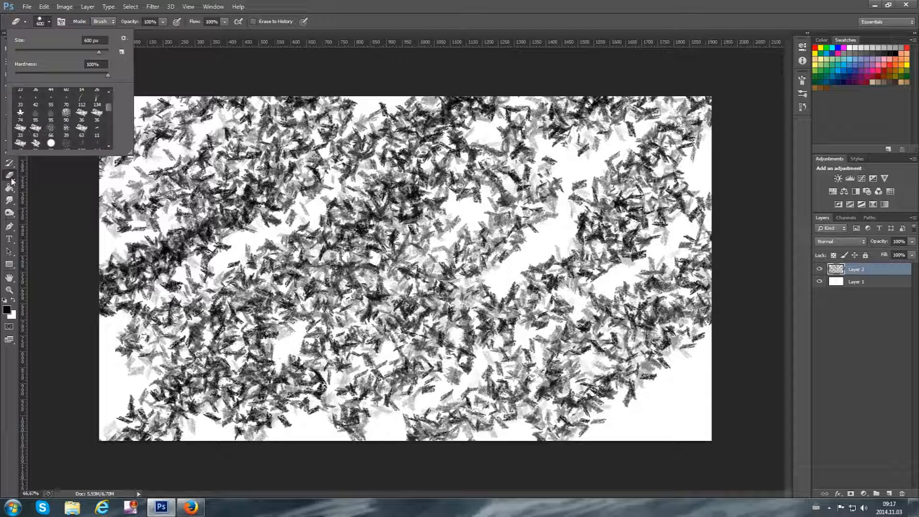
click(37, 132)
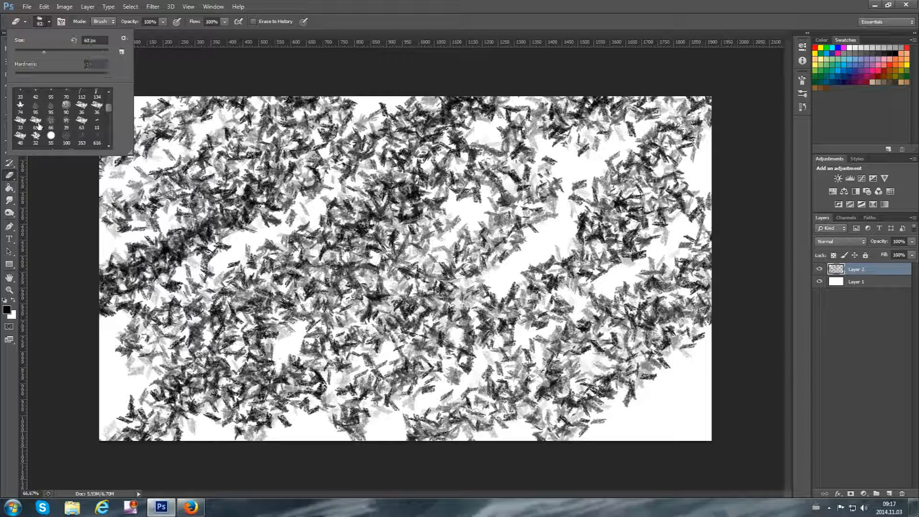
Enable Shape Dynamics, Scattering and Transfer for the eraser, leaving Dual Brush and Texture off
click(803, 83)
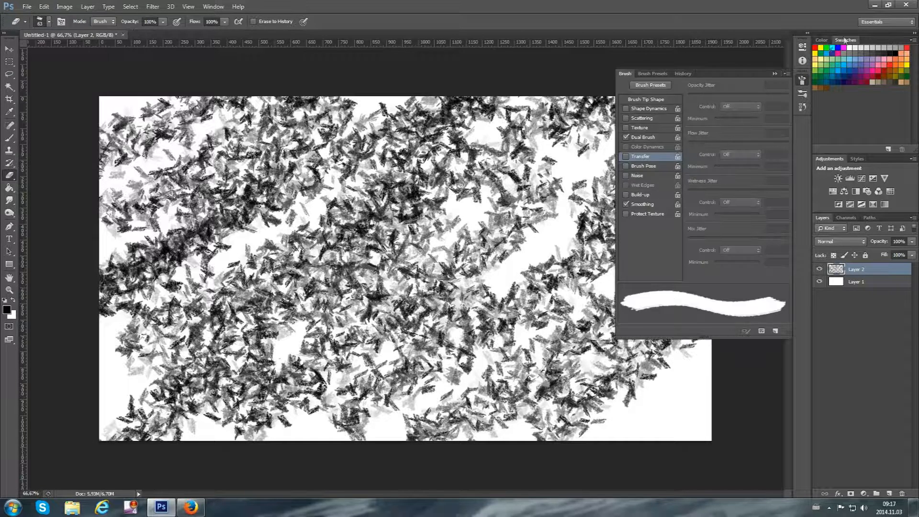
click(642, 110)
click(644, 118)
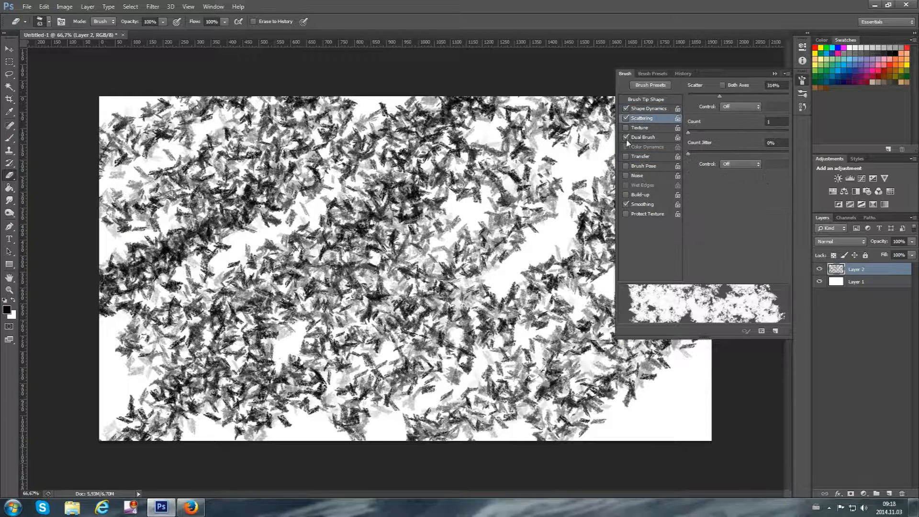
click(626, 138)
click(640, 128)
click(626, 128)
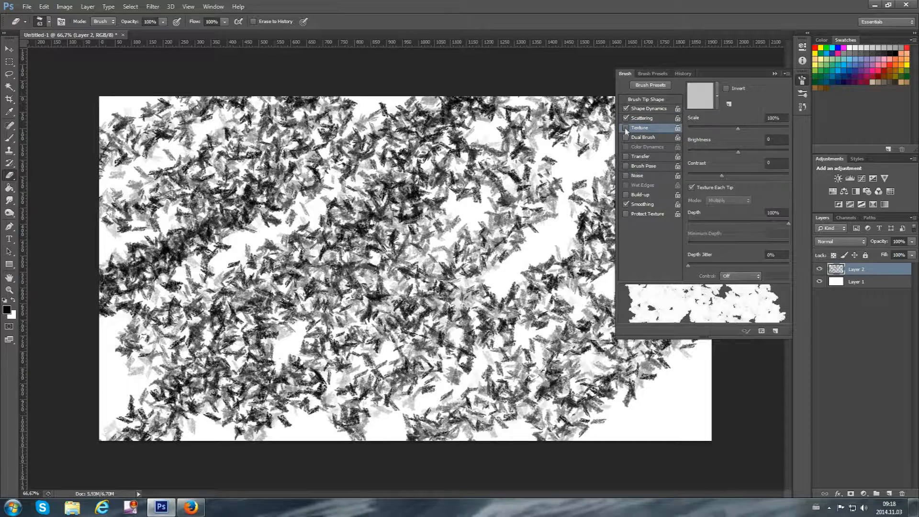
click(640, 156)
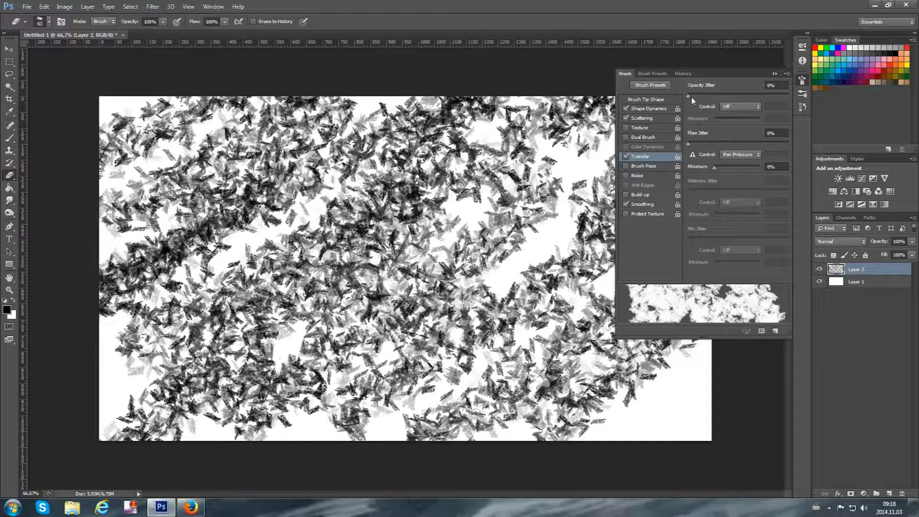
click(804, 82)
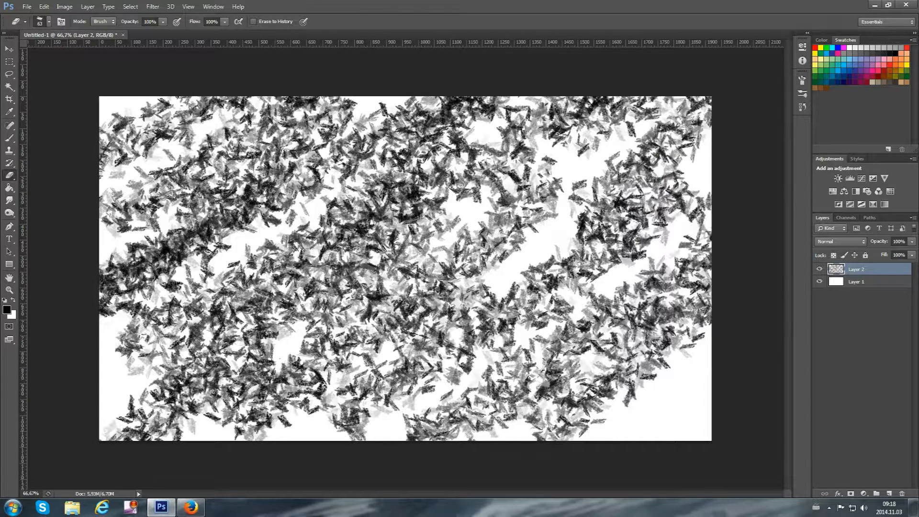
Erase textured diagonal strokes through the centre and upper-left of the black texture on Layer 2
mouse_move(234, 328)
mouse_down()
mouse_move(512, 167)
mouse_move(537, 142)
mouse_up()
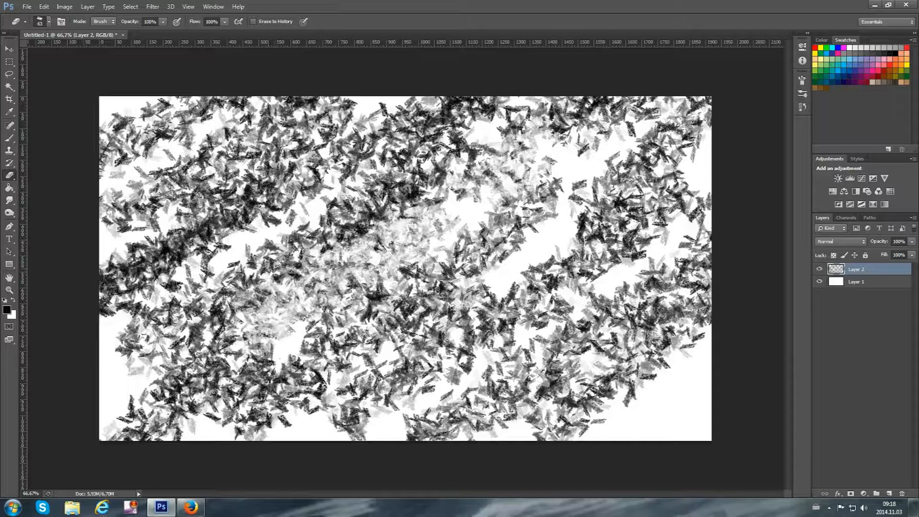
drag(259, 296, 459, 110)
drag(114, 258, 450, 110)
drag(120, 320, 349, 153)
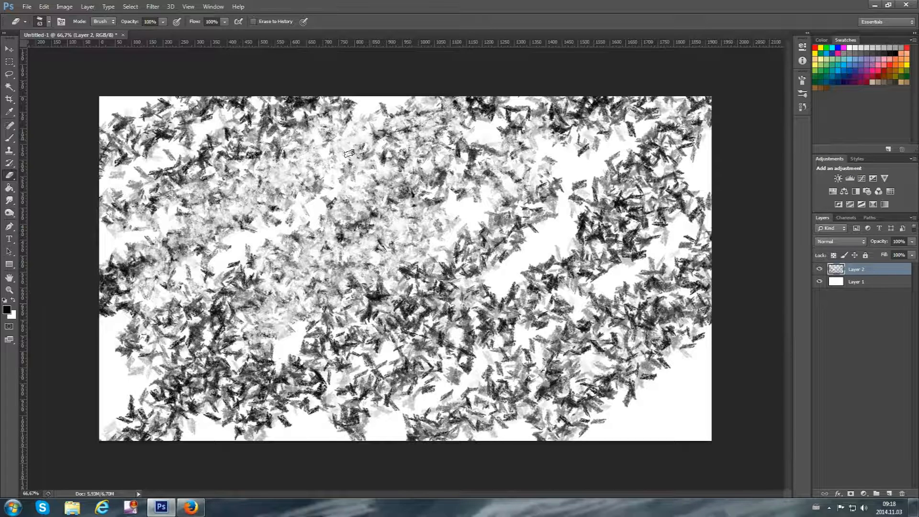
drag(94, 189, 335, 98)
drag(158, 205, 335, 100)
drag(192, 177, 315, 100)
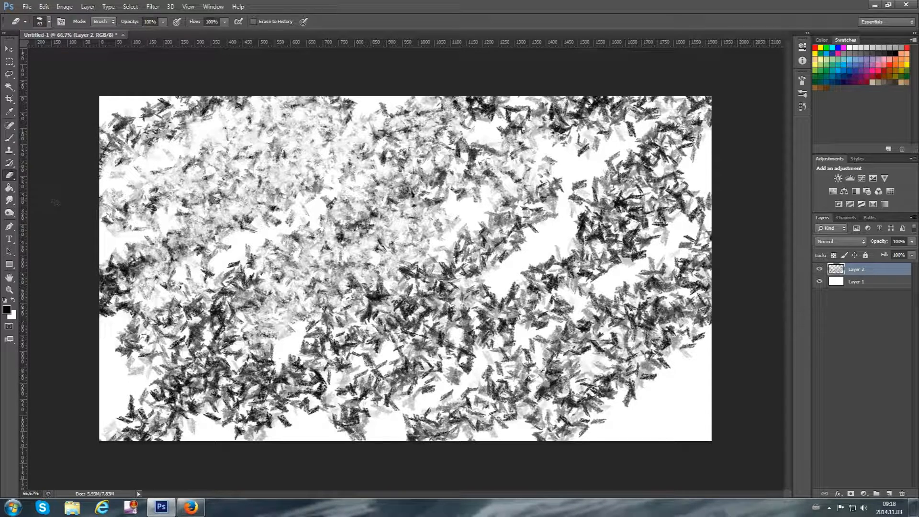
drag(102, 170, 237, 99)
drag(211, 335, 436, 209)
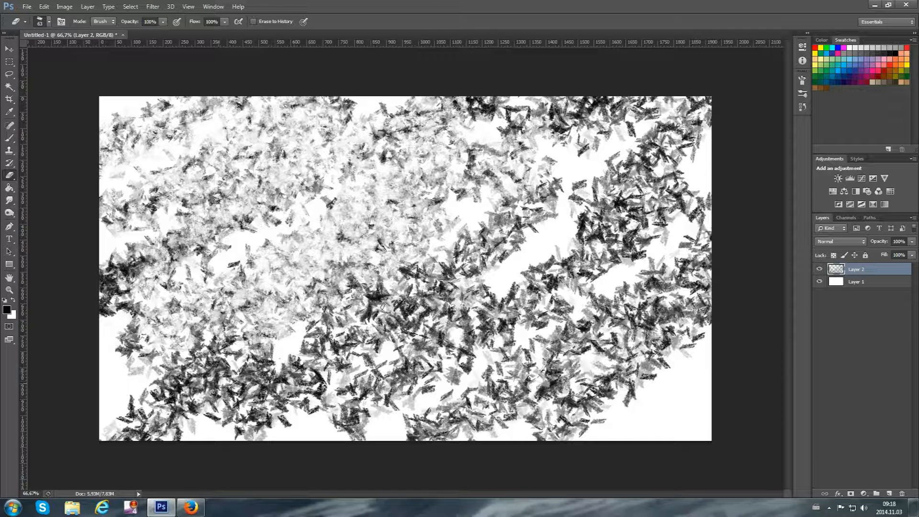
Erase more diagonal strokes from the lower centre to the right edge and along the canvas's upper-right area
drag(215, 400, 687, 156)
drag(342, 412, 665, 225)
drag(421, 428, 706, 263)
drag(469, 428, 675, 322)
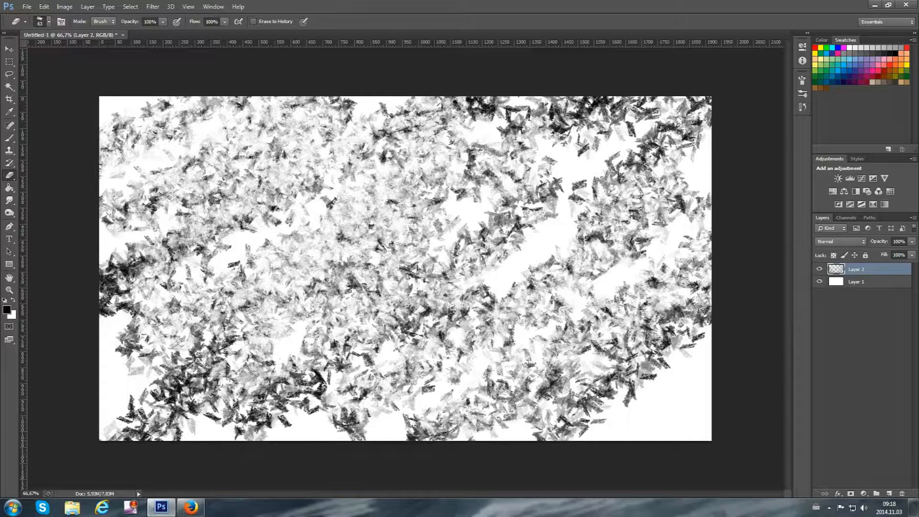
drag(546, 416, 694, 297)
drag(539, 438, 670, 354)
drag(479, 261, 690, 125)
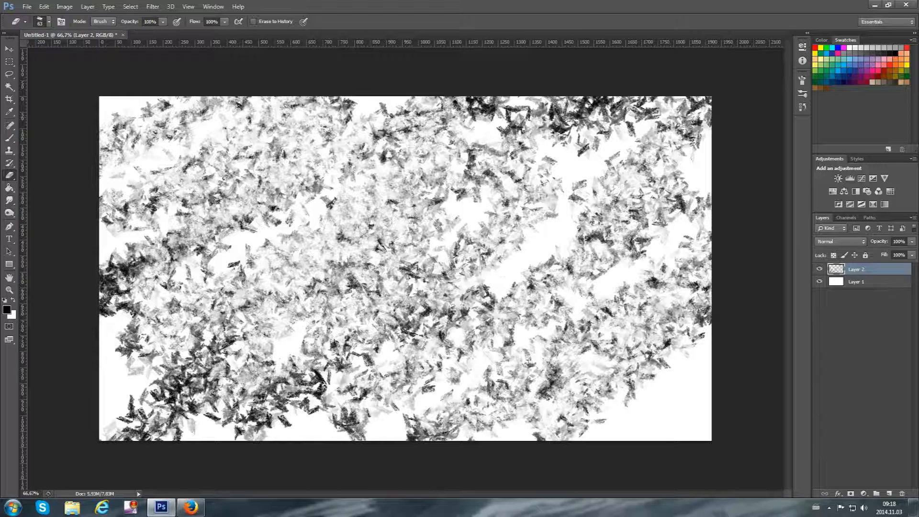
drag(569, 117, 699, 107)
drag(507, 144, 618, 105)
Thin the remaining dark clumps at the canvas's left edge, lower-left corner, centre and upper middle with eraser strokes
drag(106, 283, 154, 267)
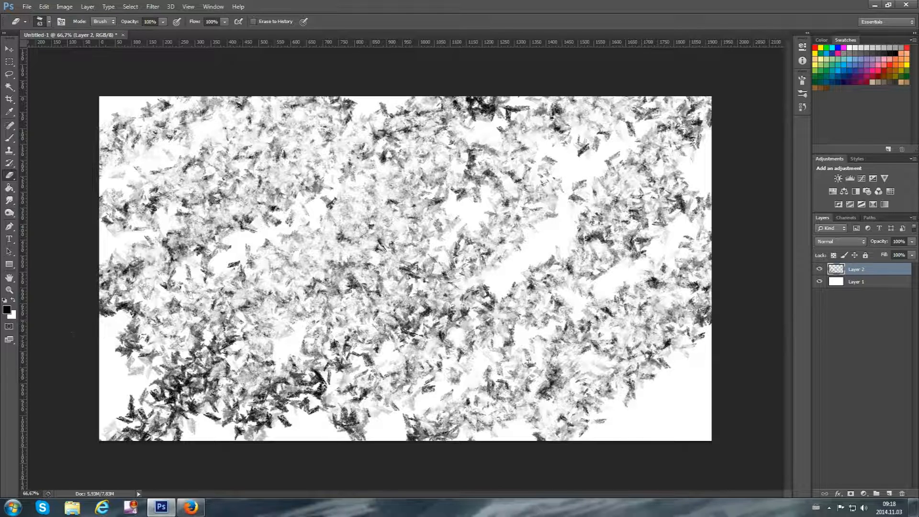
drag(115, 431, 203, 340)
mouse_move(222, 433)
mouse_down()
mouse_move(323, 357)
mouse_move(248, 465)
mouse_up()
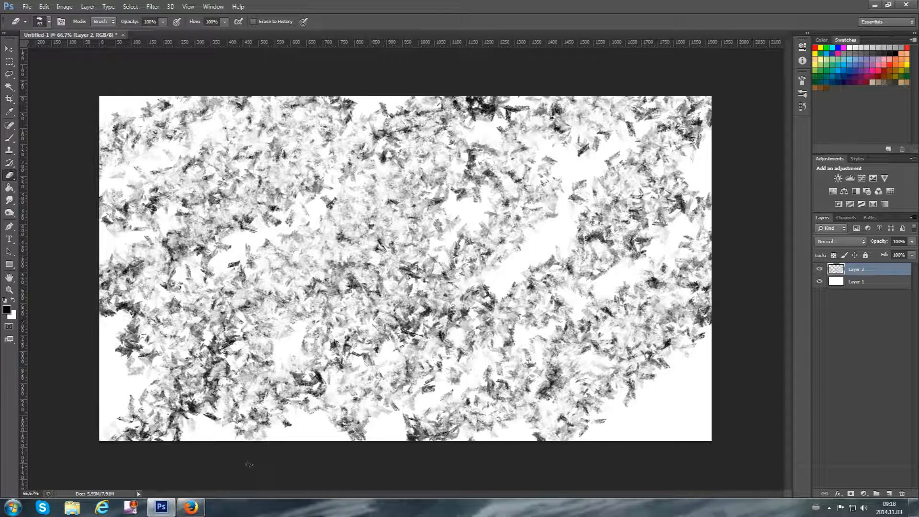
drag(366, 330, 541, 270)
drag(129, 328, 137, 323)
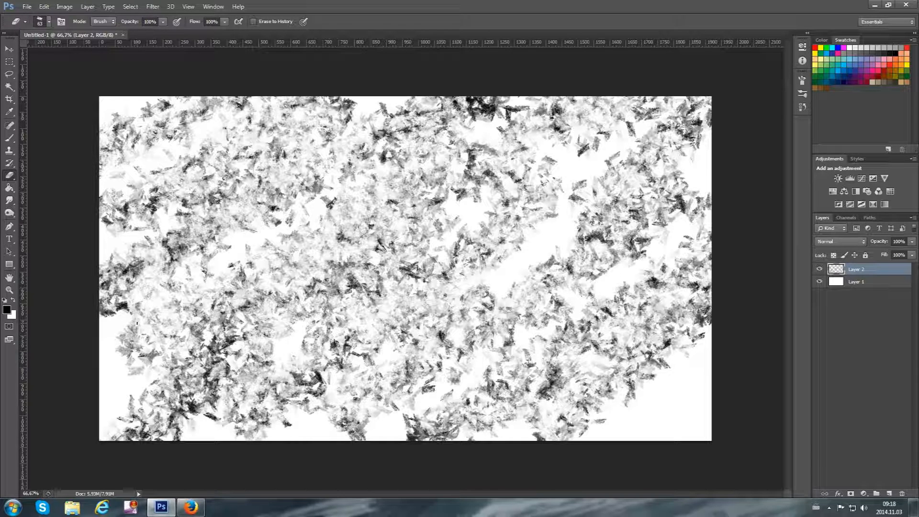
drag(208, 398, 147, 463)
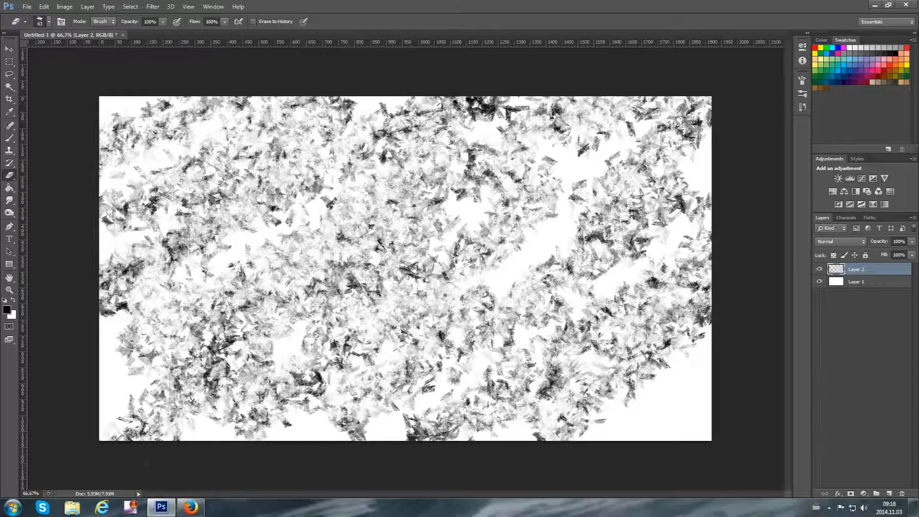
drag(474, 111, 532, 99)
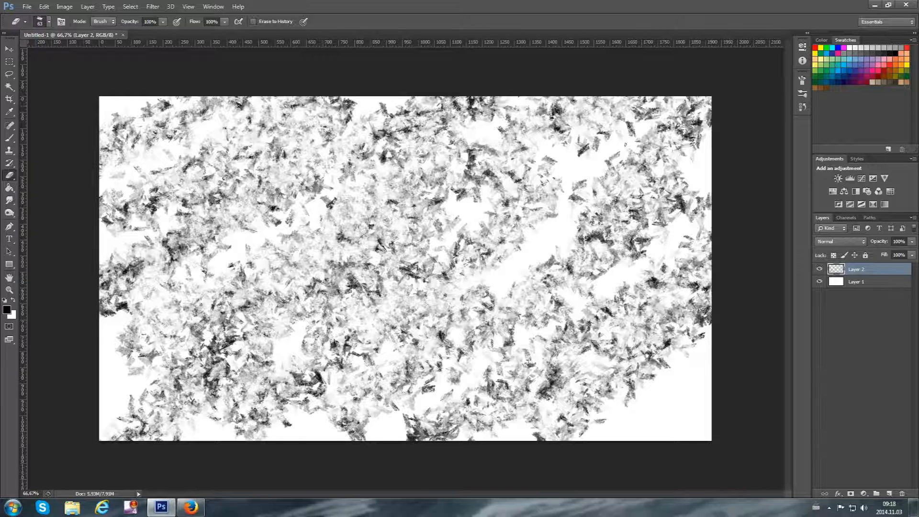
Set Layer 2's opacity to 40%
click(900, 241)
text(40)
key(Return)
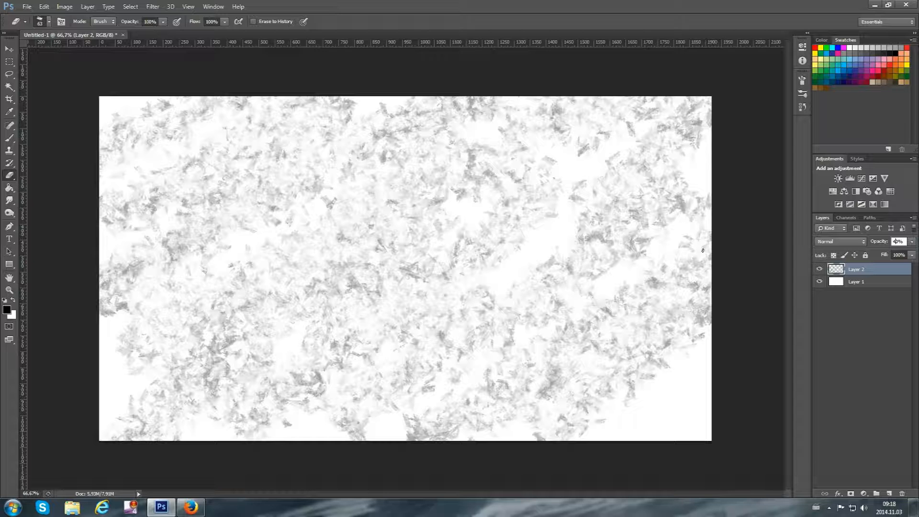
Apply a Gaussian Blur with a radius of 2.0 pixels to the texture on Layer 2
click(153, 6)
mouse_move(192, 103)
click(124, 174)
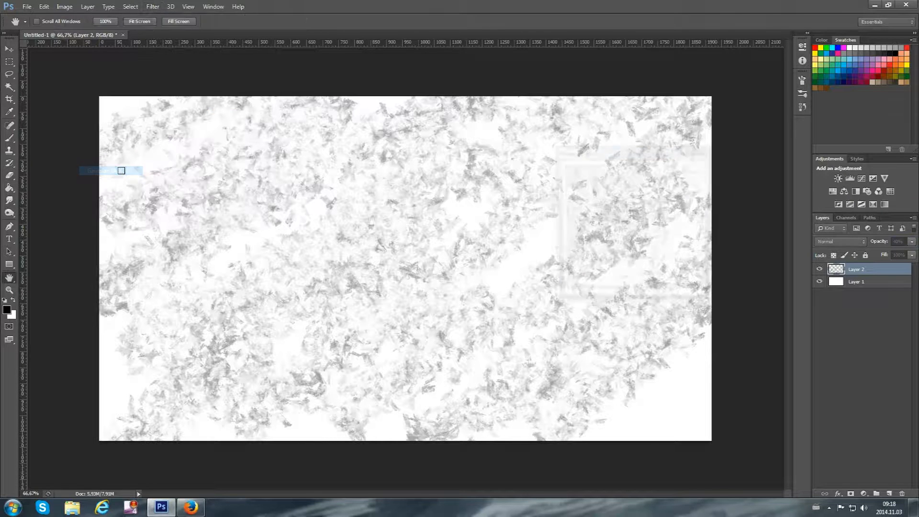
click(701, 169)
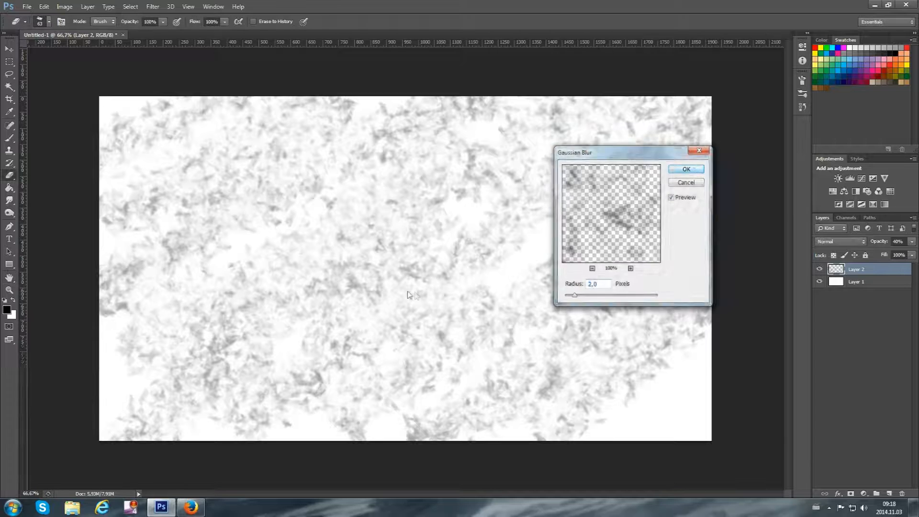
key(e)
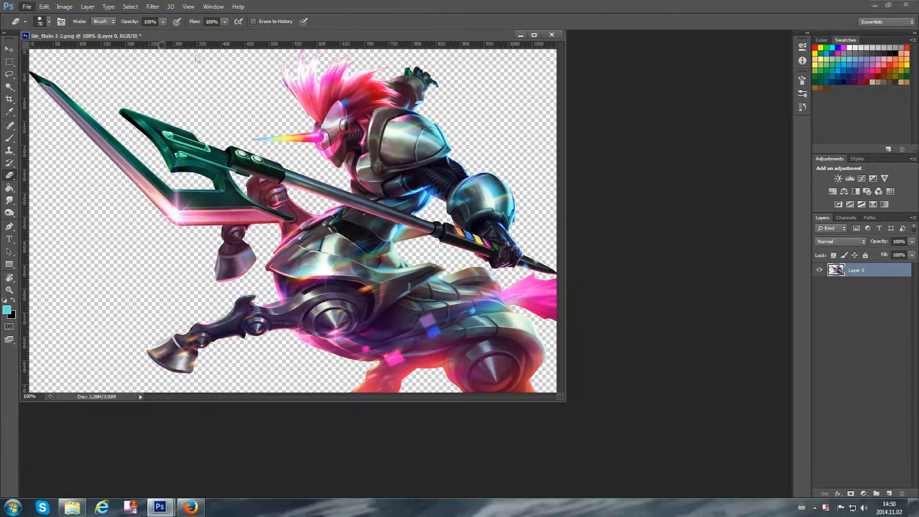
Create a new transparent document 430 pixels wide and 230 pixels high
key(ctrl+n)
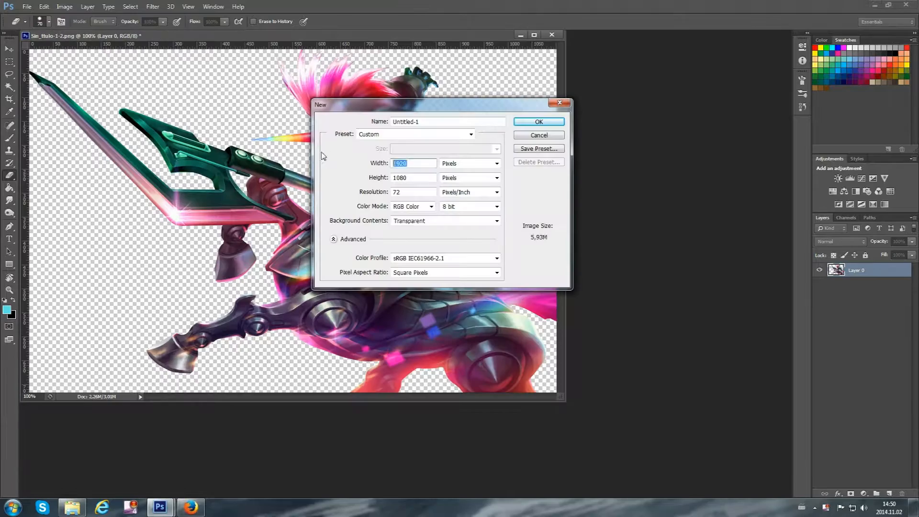
text(430)
drag(415, 177, 326, 179)
text(230)
click(529, 120)
Bring the armoured character into the new document and scale it down to fit the right part of the canvas
drag(161, 46, 620, 37)
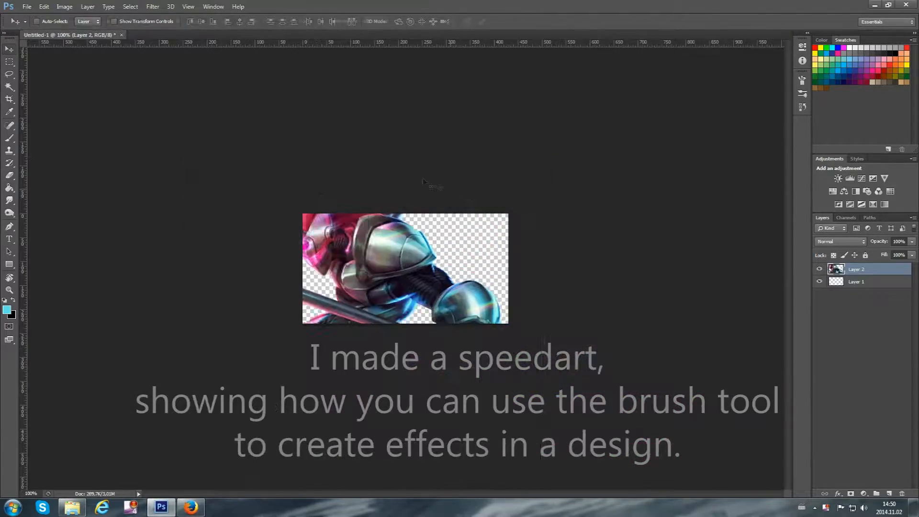
key(ctrl+t)
drag(158, 194, 328, 152)
drag(180, 117, 417, 271)
drag(551, 354, 423, 269)
drag(287, 185, 415, 265)
drag(462, 279, 311, 212)
drag(396, 246, 399, 247)
key(Return)
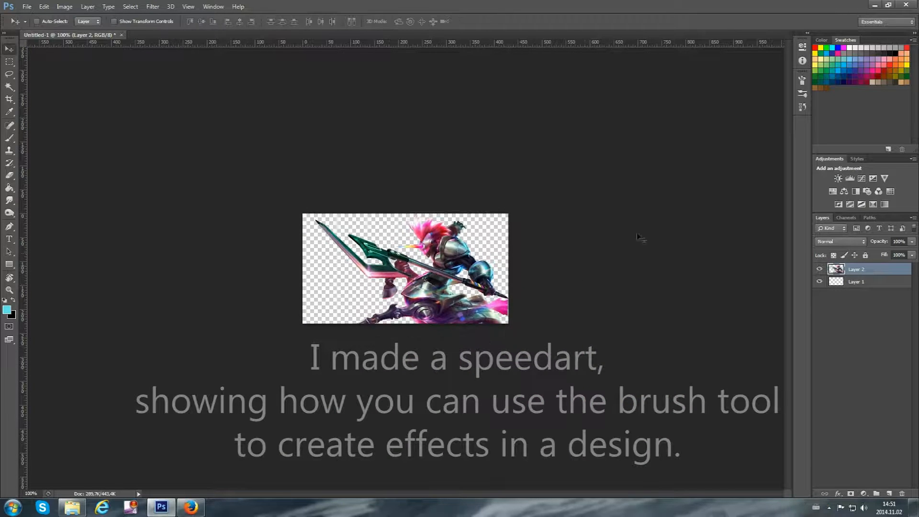
Fill Layer 1 with light grey and add a new empty layer between it and the character
click(845, 283)
key(g)
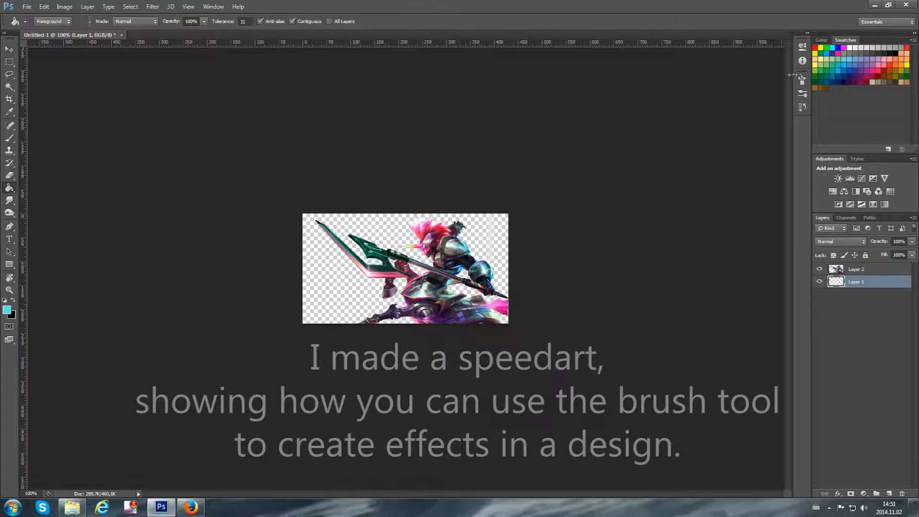
click(476, 241)
click(888, 494)
Choose the 36 px textured brush and enable Shape Dynamics with 100% size and angle jitter, Scattering, and Transfer with 50% opacity jitter
key(b)
click(44, 21)
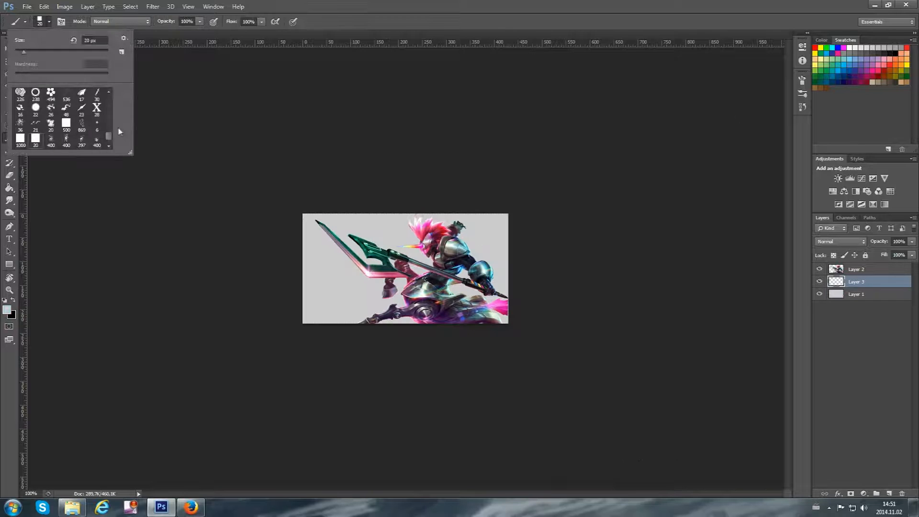
click(35, 139)
key(F5)
click(644, 109)
click(625, 118)
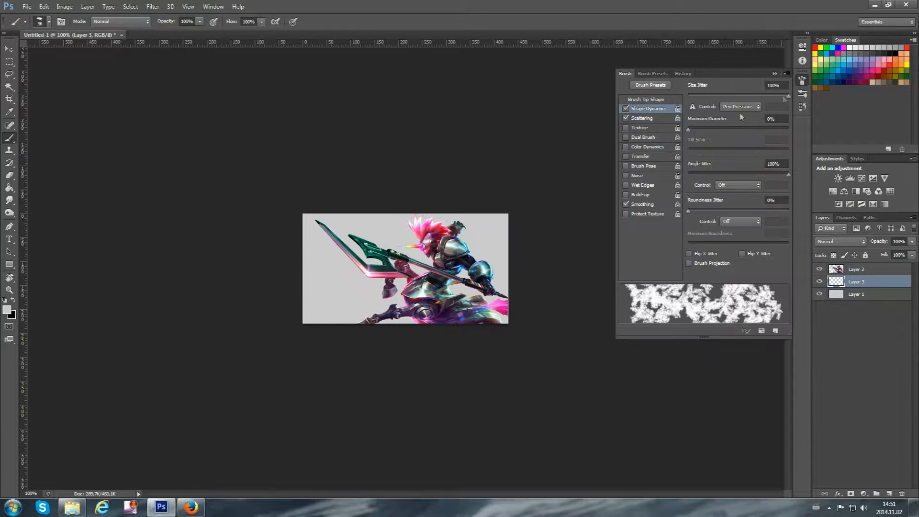
click(643, 118)
click(641, 157)
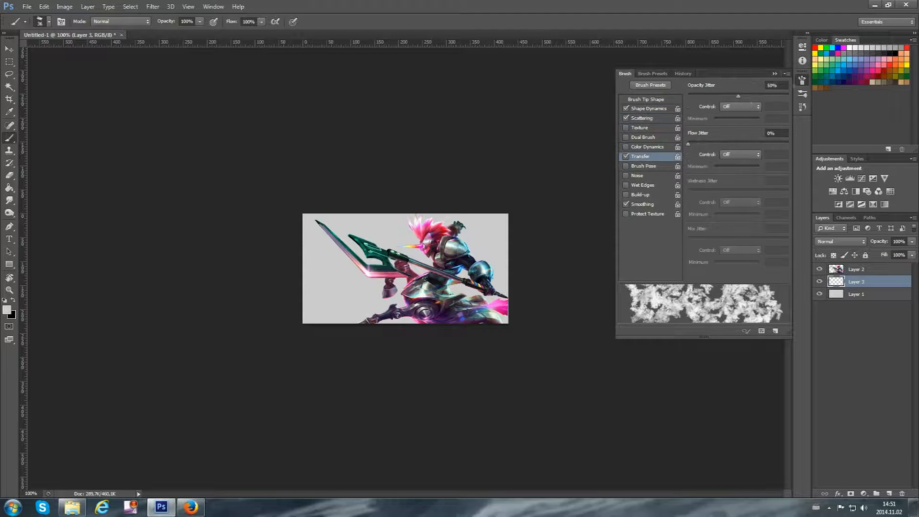
click(774, 74)
Paint scattered darker grey diagonal strokes behind the character on Layer 3, undoing the trial strokes and picking grey swatches
click(366, 249)
click(13, 300)
drag(308, 320, 500, 220)
key(ctrl+z)
click(863, 54)
key(ctrl+z)
mouse_move(314, 320)
mouse_down()
mouse_move(498, 219)
mouse_move(483, 220)
mouse_move(495, 291)
mouse_move(406, 222)
mouse_up()
click(878, 49)
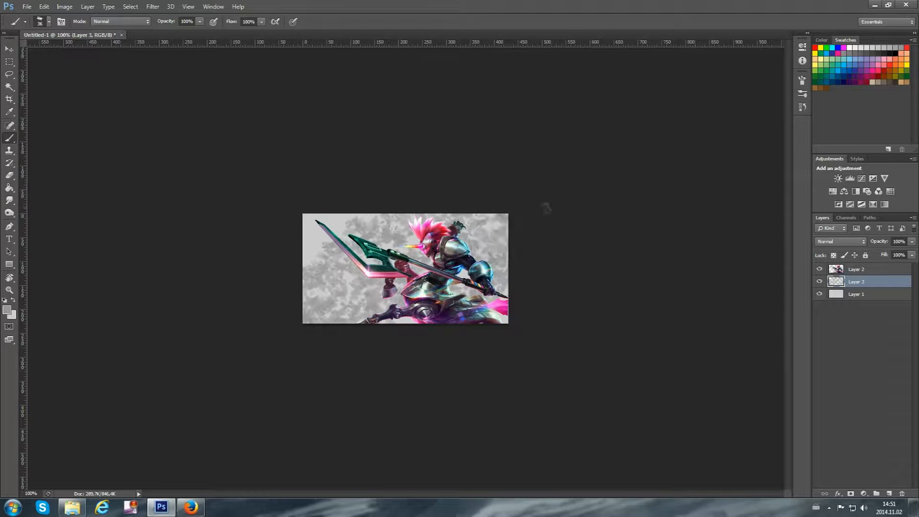
Switch to the Eraser tool, give it the 36 px textured tip and set its spacing to 44%
click(10, 176)
click(49, 22)
double_click(35, 130)
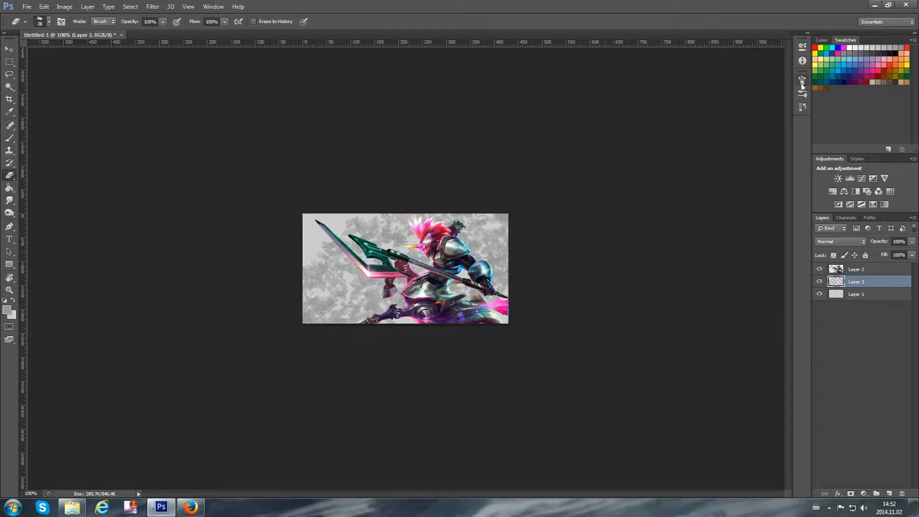
click(802, 80)
click(645, 99)
drag(699, 257, 720, 258)
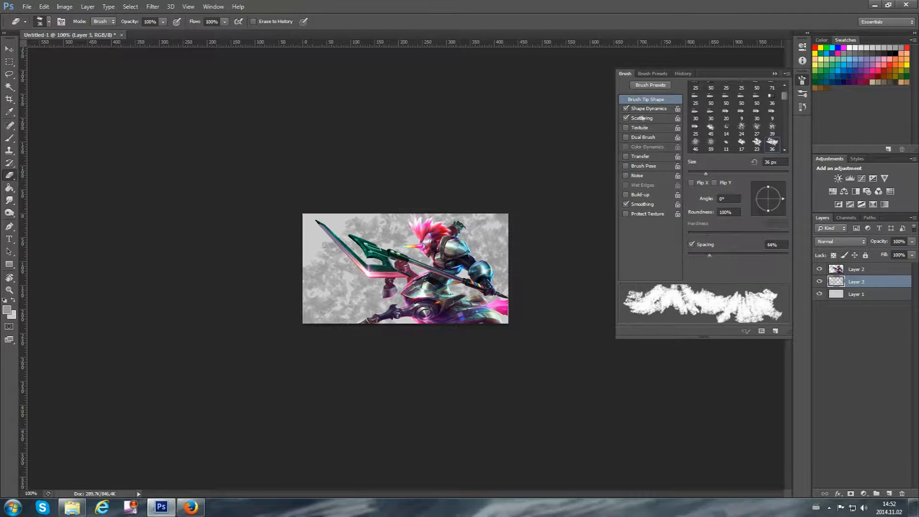
Set the eraser's size and angle jitter to maximum, adjust scatter and spacing, and enable Transfer with 100% opacity jitter
click(648, 108)
drag(689, 96, 788, 95)
drag(688, 175, 788, 176)
click(641, 118)
drag(697, 97, 706, 97)
click(646, 100)
drag(708, 256, 702, 257)
click(641, 156)
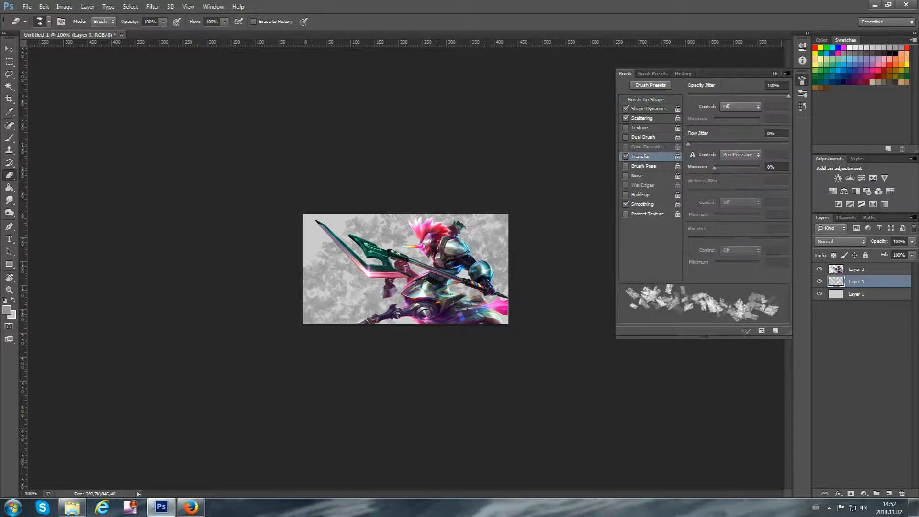
Readjust the eraser's scatter and erase textured patches out of the grey strokes on Layer 3
click(641, 118)
click(719, 96)
mouse_move(384, 234)
mouse_down()
mouse_move(322, 265)
mouse_move(327, 289)
mouse_move(502, 249)
mouse_up()
click(802, 80)
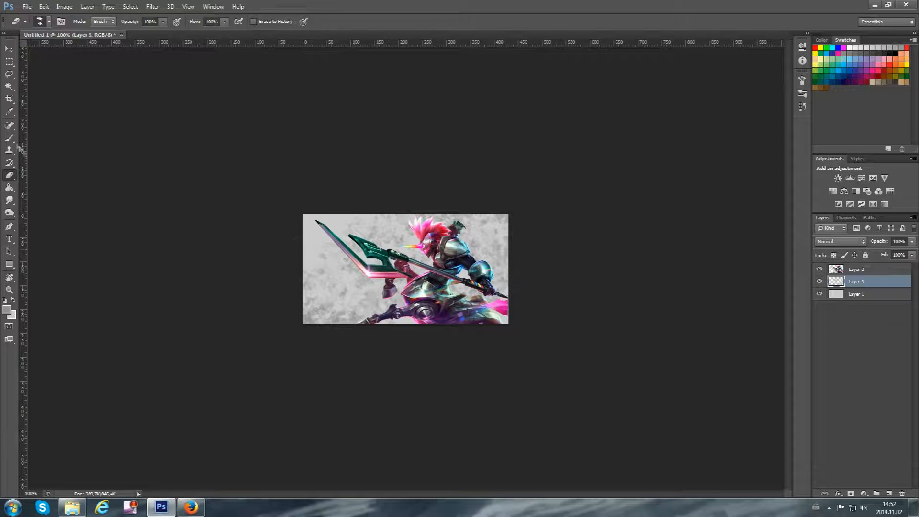
click(843, 243)
click(826, 367)
click(824, 242)
click(823, 252)
Set Layer 3's opacity to 40%
drag(899, 241, 810, 232)
text(40)
key(Return)
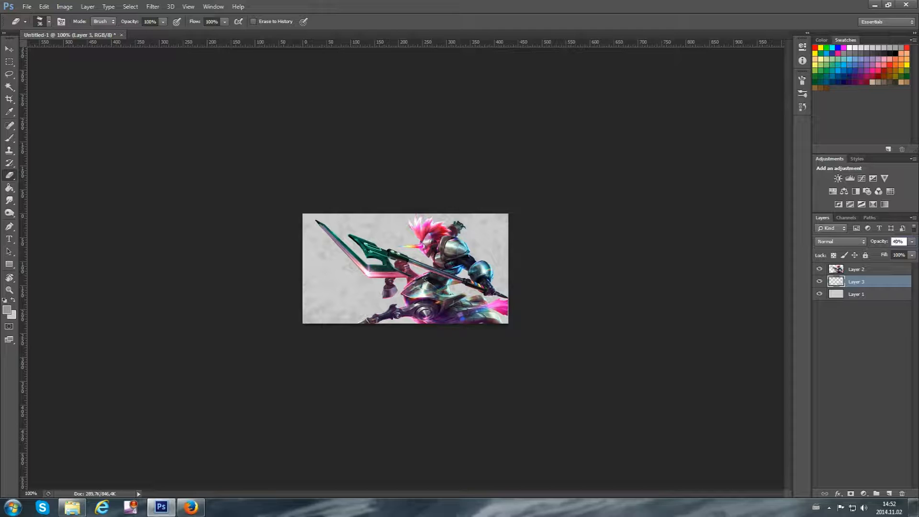
Scale the character on Layer 2 down slightly and move it towards the canvas's lower-right corner
click(863, 272)
key(ctrl+t)
drag(316, 214, 336, 227)
key(Return)
key(v)
drag(441, 309, 443, 301)
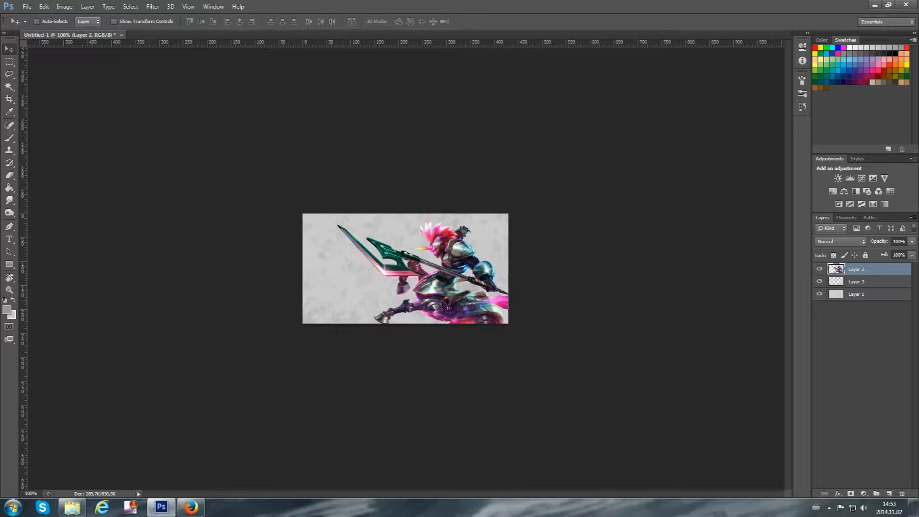
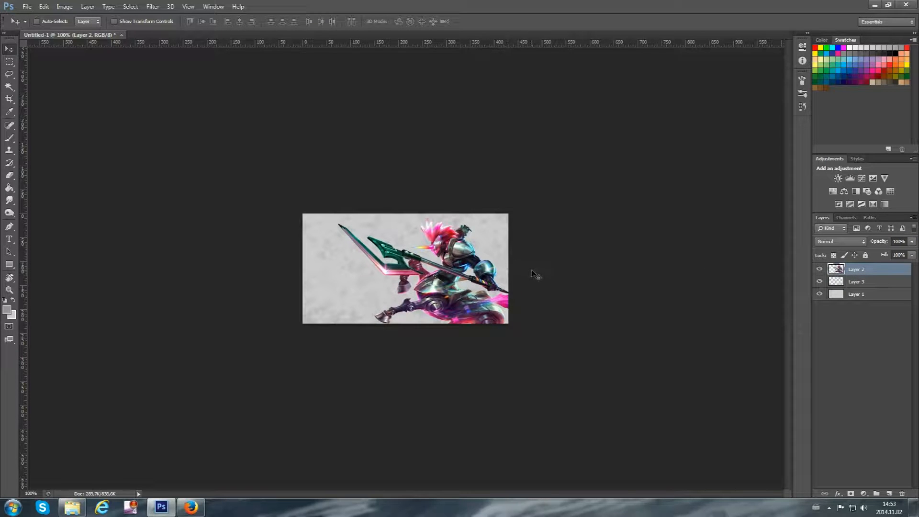
Add a new layer above Layer 3 and select the square brush for painting on it
click(846, 284)
key(ctrl+shift+alt+n)
click(9, 140)
click(46, 22)
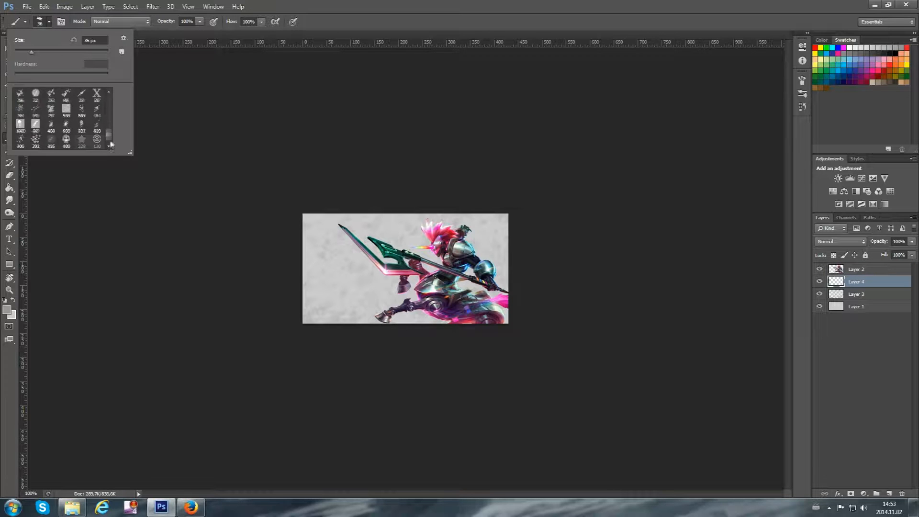
key(Escape)
Try square brush dabs and a diagonal stroke at reduced sizes on Layer 4, undoing each attempt
click(321, 330)
key(ctrl+z)
key(bracketleft)
key(bracketleft)
key(bracketleft)
key(bracketleft)
key(bracketleft)
key(bracketleft)
click(325, 331)
key(ctrl+z)
click(325, 331)
key(ctrl+z)
drag(316, 336, 589, 172)
key(ctrl+z)
Readjust the square brush, shrink it and paint scattered squares diagonally from the canvas's lower-left to its upper-right behind the character
click(802, 81)
drag(687, 134, 693, 133)
click(802, 80)
key(bracketleft)
key(bracketleft)
drag(330, 325, 516, 215)
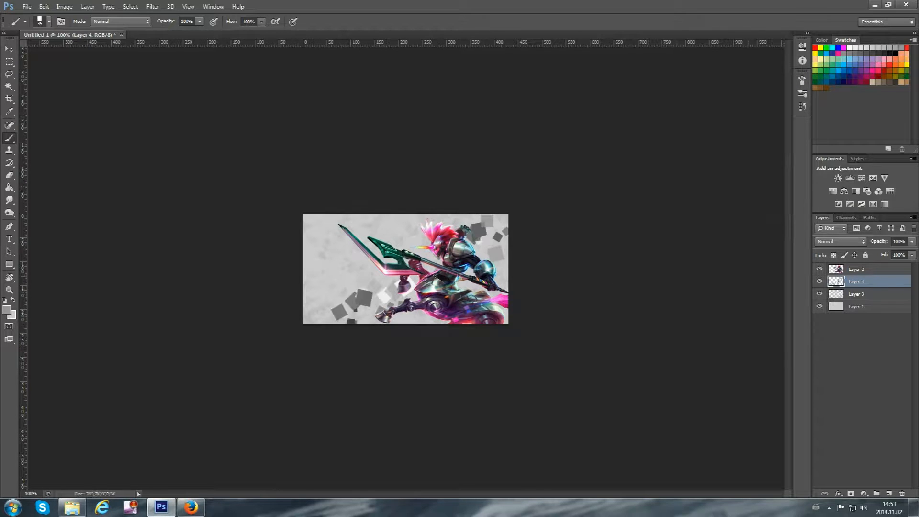
Add more scattered squares near the canvas's right edge and around the spear on Layer 4, undoing unwanted dabs
click(513, 287)
click(330, 278)
key(ctrl+z)
click(417, 234)
key(ctrl+z)
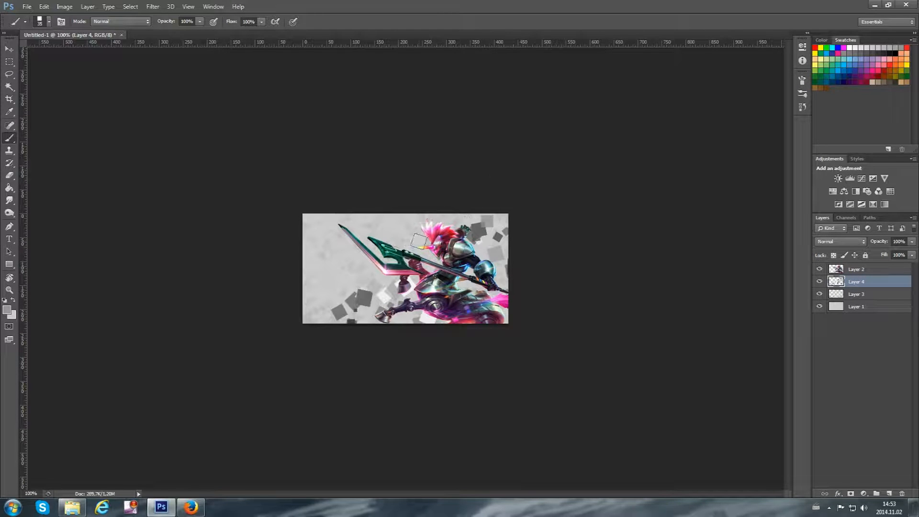
click(361, 268)
Tint the squares on Layer 4 blue-violet with a Hue/Saturation adjustment
key(ctrl+u)
click(806, 378)
drag(693, 345, 726, 348)
drag(669, 324, 735, 332)
click(813, 277)
Apply a Gaussian Blur to the squares on Layer 4 and lower the layer's opacity
click(153, 6)
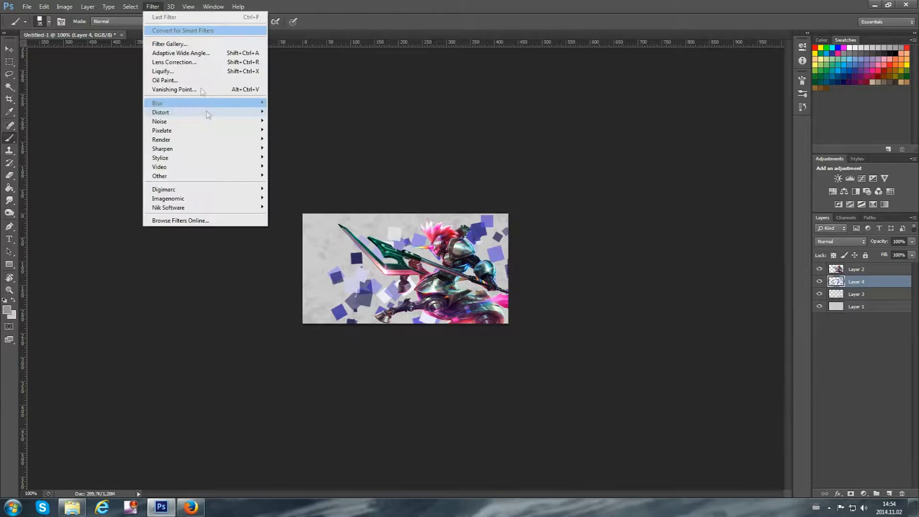
click(297, 182)
click(687, 169)
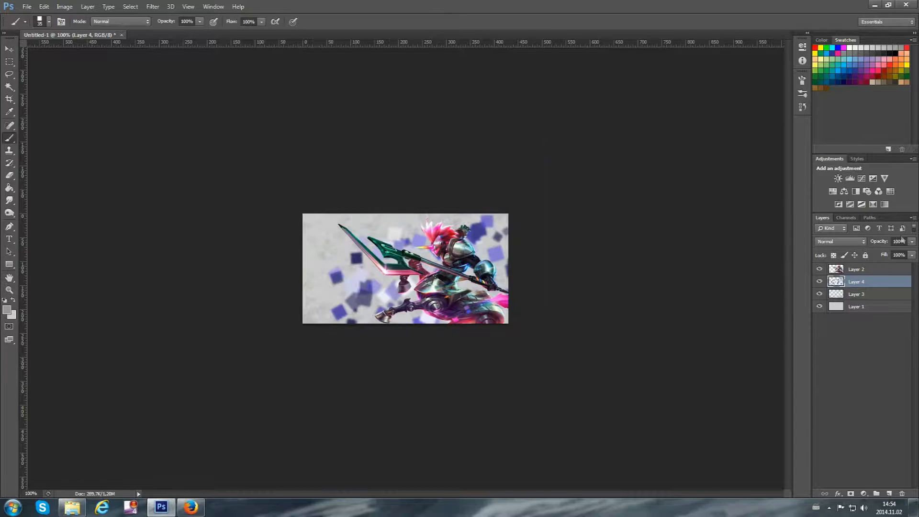
drag(874, 242, 863, 244)
Add a new layer above Layer 2, shrink the square brush and sample magenta from the character's lower body as the foreground colour
click(856, 269)
click(889, 493)
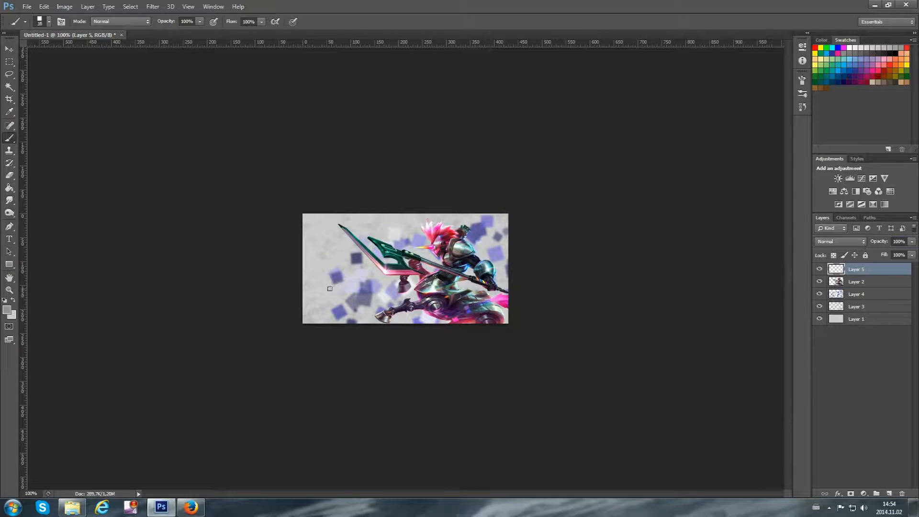
key(bracketleft)
key(bracketleft)
key(bracketleft)
click(7, 310)
click(459, 319)
click(456, 320)
click(832, 186)
Check the brush's Color Dynamics and paint small magenta squares over the character's lower body and above the hair on Layer 5
click(801, 80)
click(644, 147)
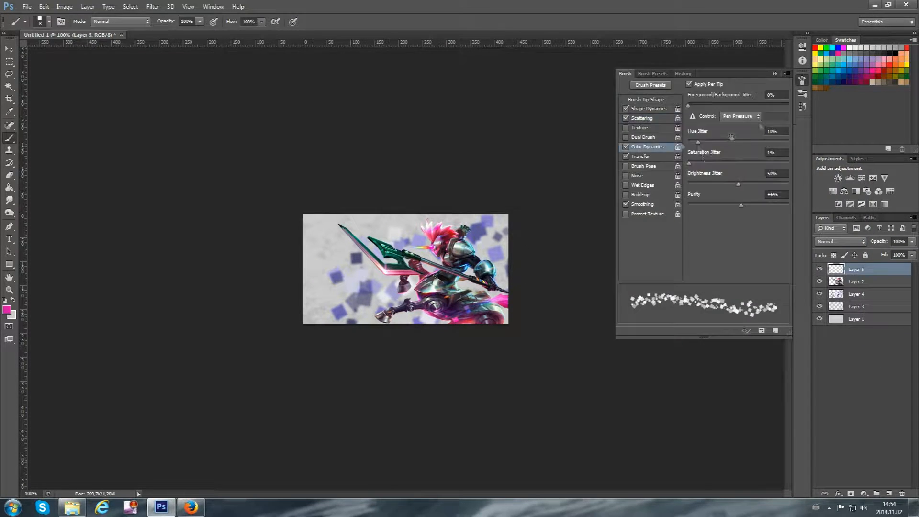
click(801, 80)
key(bracketright)
mouse_move(452, 309)
mouse_down()
mouse_move(503, 306)
mouse_move(500, 313)
mouse_up()
drag(469, 320, 431, 321)
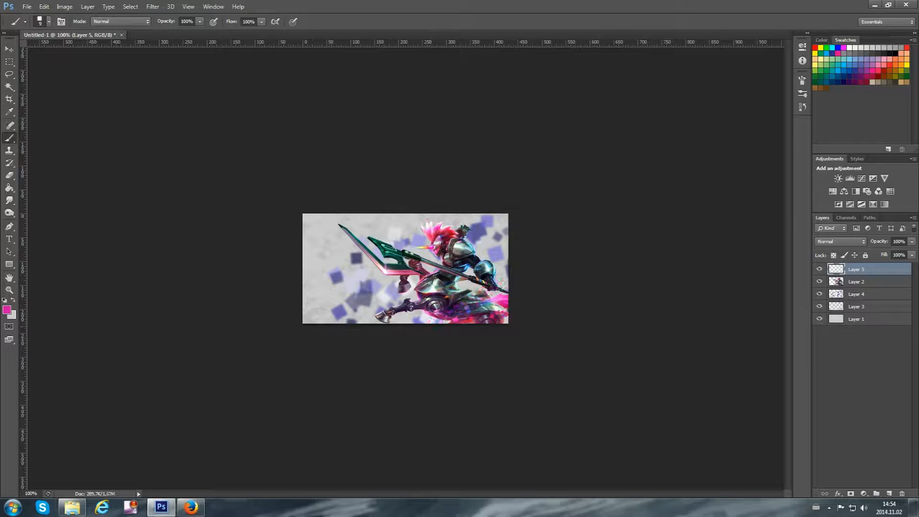
drag(443, 228, 480, 215)
Sample blue from the character's arm guard and paint small blue squares around the arm
click(7, 310)
click(485, 269)
click(832, 185)
drag(471, 262, 503, 251)
Increase the brush's scatter, paint blue squares beside the shoulder, and undo a stroke near the foot
click(802, 80)
click(641, 118)
drag(723, 96, 734, 96)
click(802, 80)
drag(478, 245, 502, 227)
drag(407, 287, 380, 317)
key(ctrl+z)
Set the foreground colour to cyan #36eee7 and add cyan squares beside the character's arm
click(6, 310)
click(745, 251)
click(833, 185)
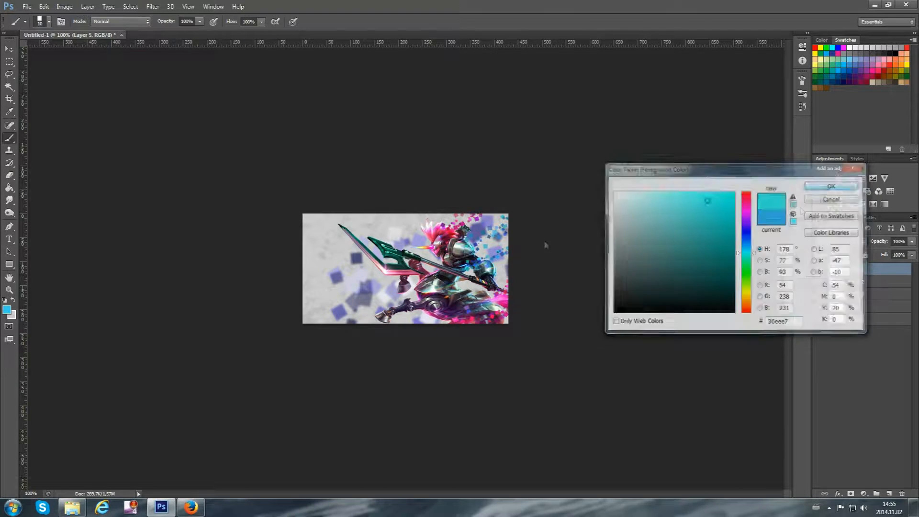
drag(486, 247, 497, 250)
Add a new layer above Layer 4 and paint scattered cyan squares from the character's front leg towards the lower-left
click(857, 295)
click(889, 494)
drag(407, 288, 354, 317)
key(ctrl+z)
Choose an orange foreground colour and paint orange squares around the character's front foot on Layer 6
click(6, 310)
click(745, 306)
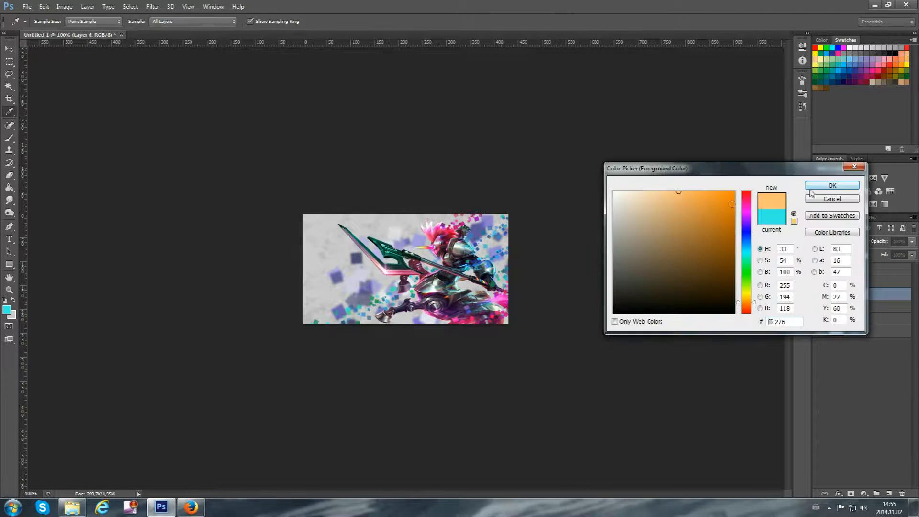
click(833, 185)
drag(408, 309, 378, 313)
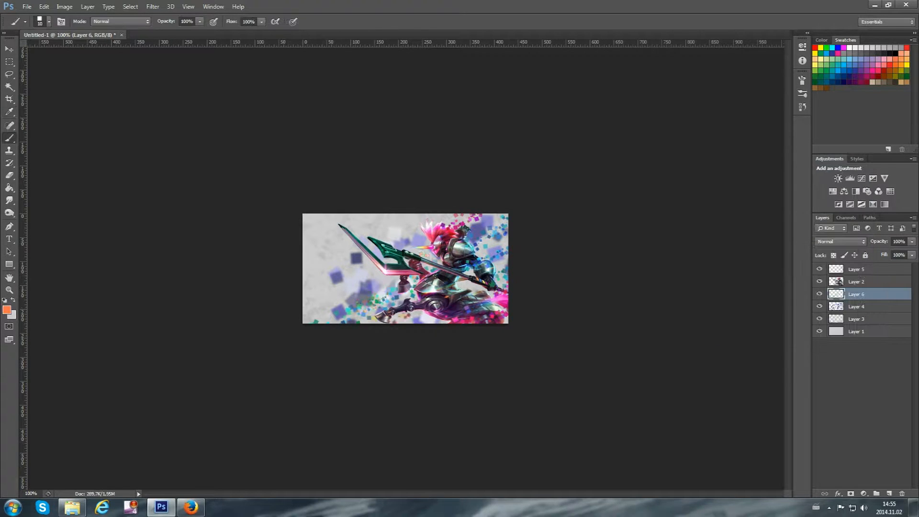
click(803, 82)
click(802, 80)
click(802, 80)
click(803, 80)
Sample a deep pink from the character's lower body and add pink squares on Layer 5 and around the foot on Layer 6
click(856, 270)
click(7, 311)
click(471, 316)
click(831, 185)
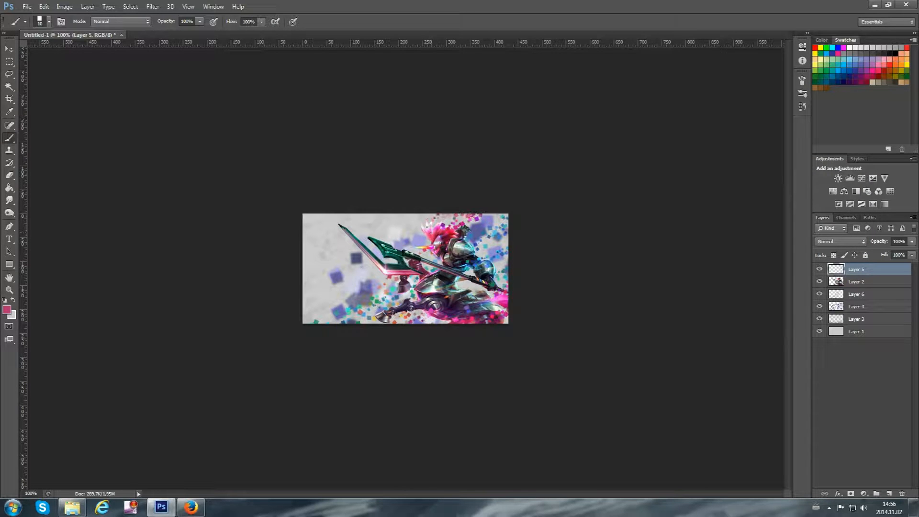
click(860, 282)
click(859, 295)
click(347, 291)
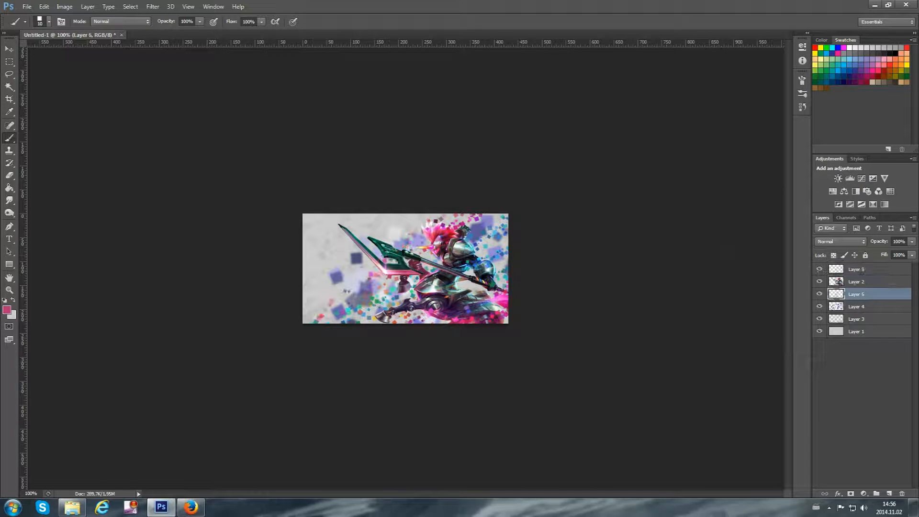
Duplicate Layer 6 and apply a Motion Blur to the copy with a 39° angle and a distance of 22 pixels
key(ctrl+j)
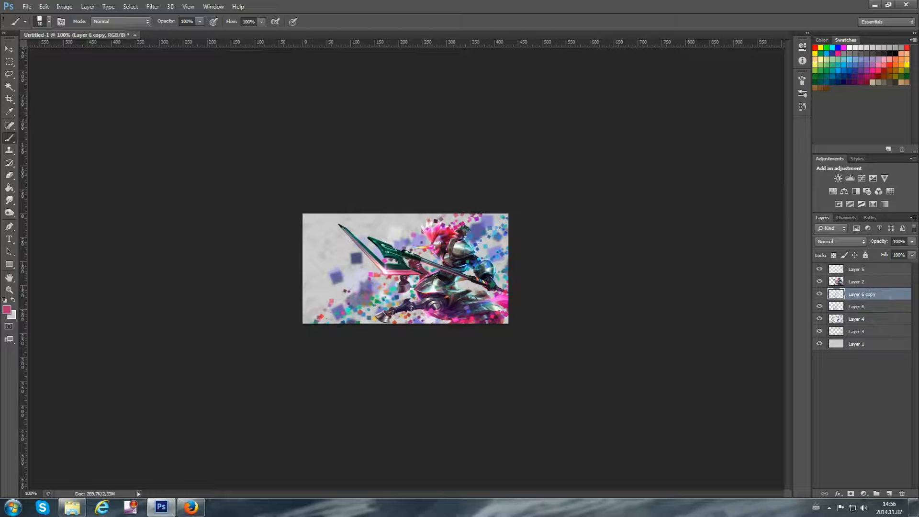
click(153, 6)
mouse_move(180, 106)
click(103, 184)
drag(611, 261, 562, 254)
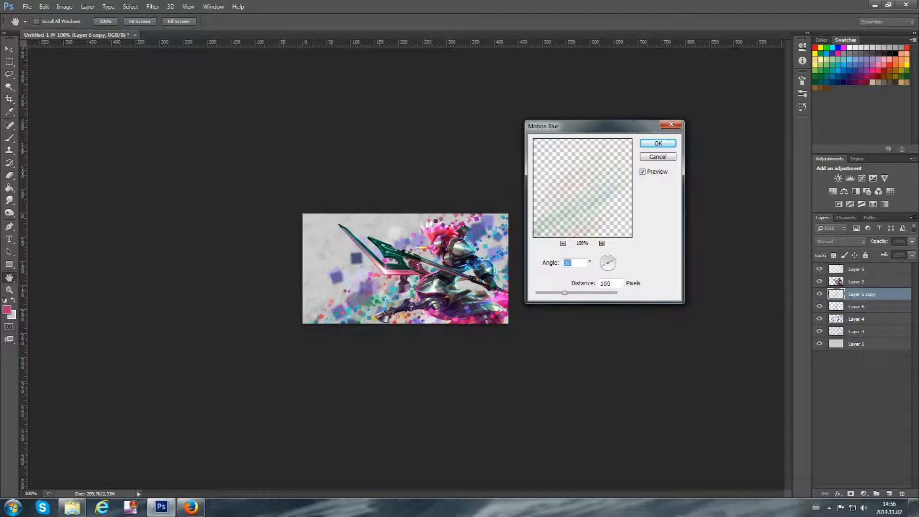
drag(565, 293, 547, 301)
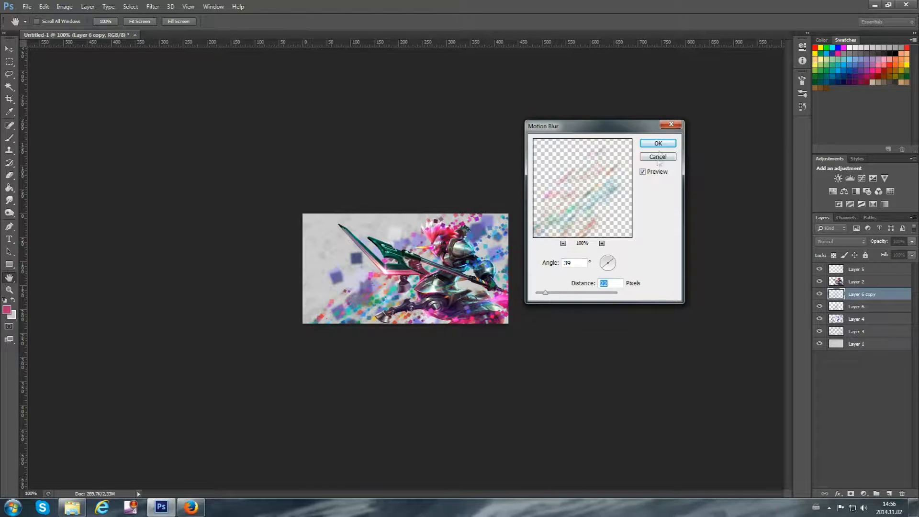
click(658, 143)
Duplicate Layer 5 and set the copy's blend mode to Linear Dodge (Add)
click(846, 270)
click(819, 269)
click(819, 269)
key(ctrl+j)
click(840, 241)
click(835, 335)
click(826, 242)
click(835, 344)
Set Layer 6 copy's blend mode to Linear Dodge (Add) and add a new layer above Layer 5 copy
click(844, 306)
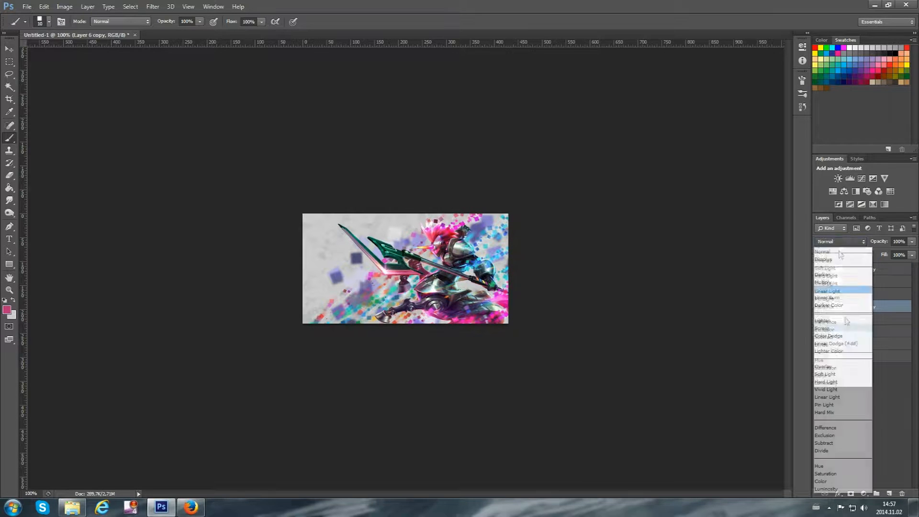
click(841, 246)
click(834, 345)
click(860, 269)
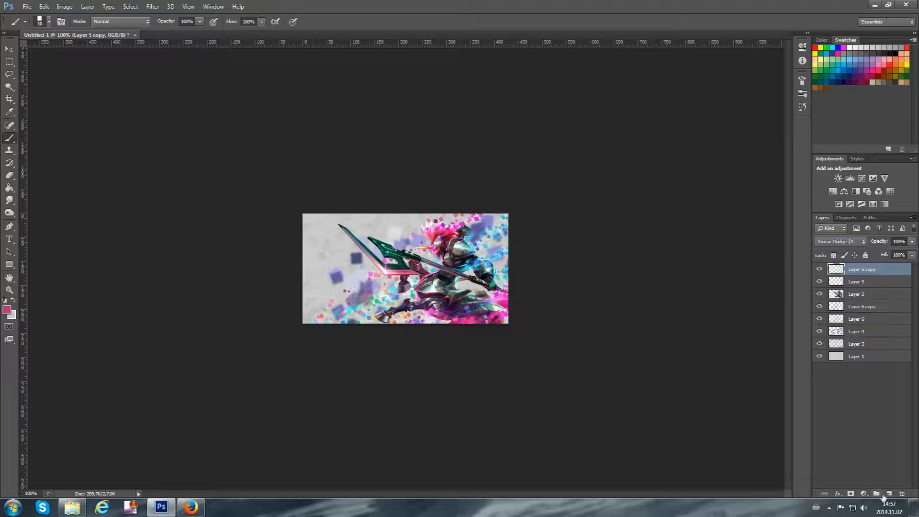
click(889, 493)
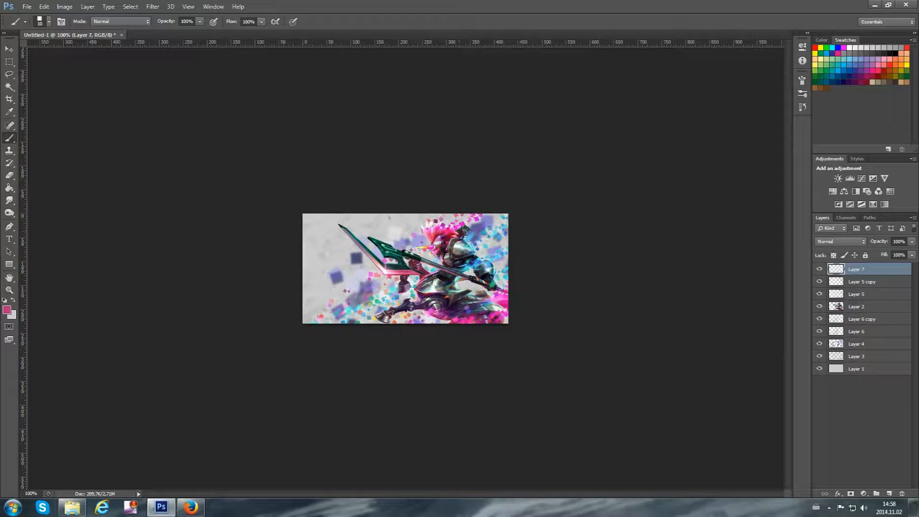
Paint scattered squares in default black across the upper-left background on a new layer above Layer 1
click(840, 368)
click(889, 493)
click(4, 300)
mouse_move(335, 240)
mouse_down()
mouse_move(382, 216)
mouse_move(307, 255)
mouse_up()
key(ctrl+z)
key(bracketright)
key(ctrl+z)
key(bracketleft)
drag(379, 216, 307, 255)
Apply a 3-pixel Gaussian Blur to the black squares on Layer 8 and reduce the layer's opacity
click(153, 7)
click(103, 168)
text(4)
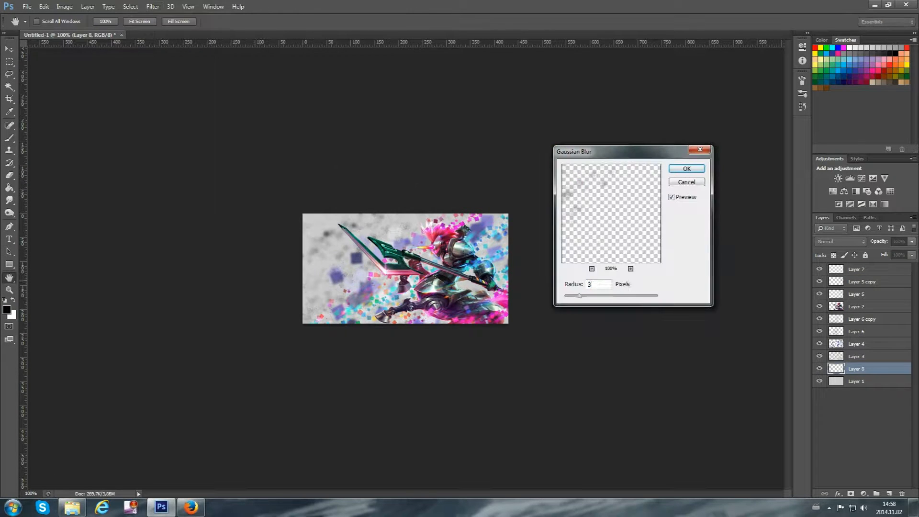
key(Return)
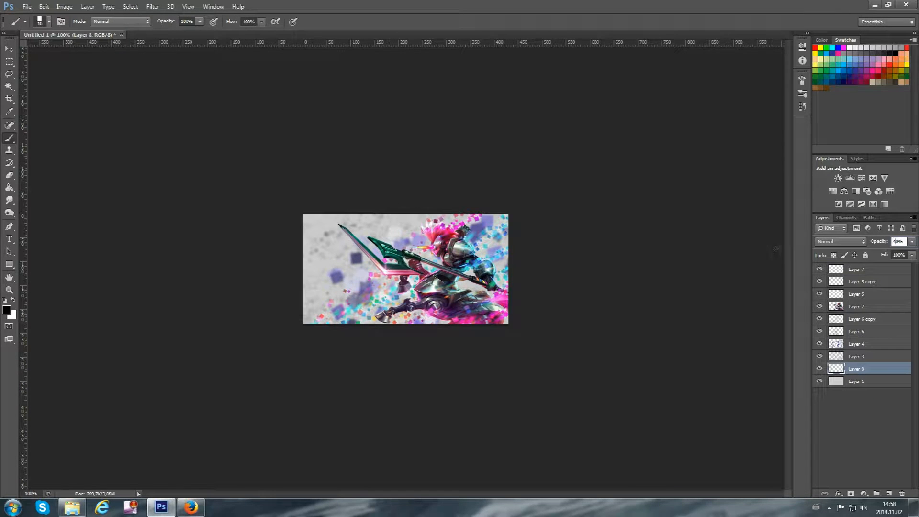
Soften parts of the coloured squares on Layer 6 and Layer 5 with the Blur tool
click(868, 331)
click(9, 200)
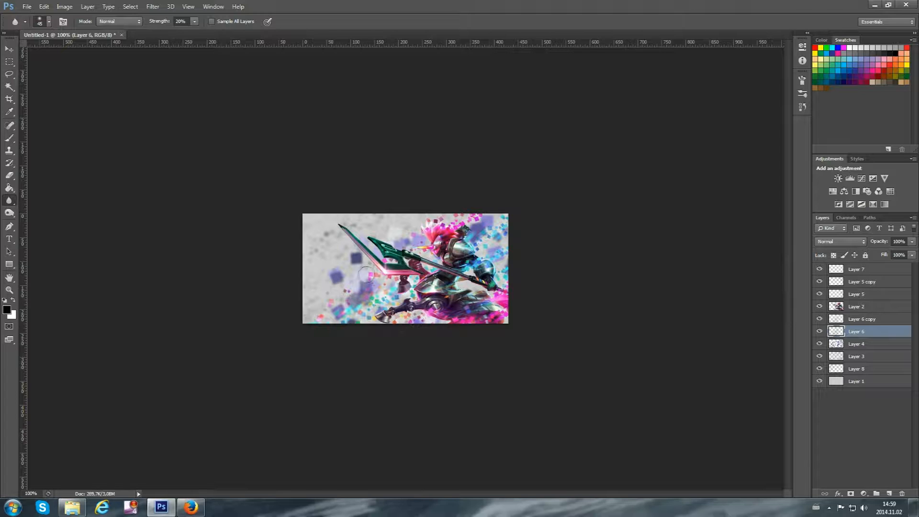
click(857, 295)
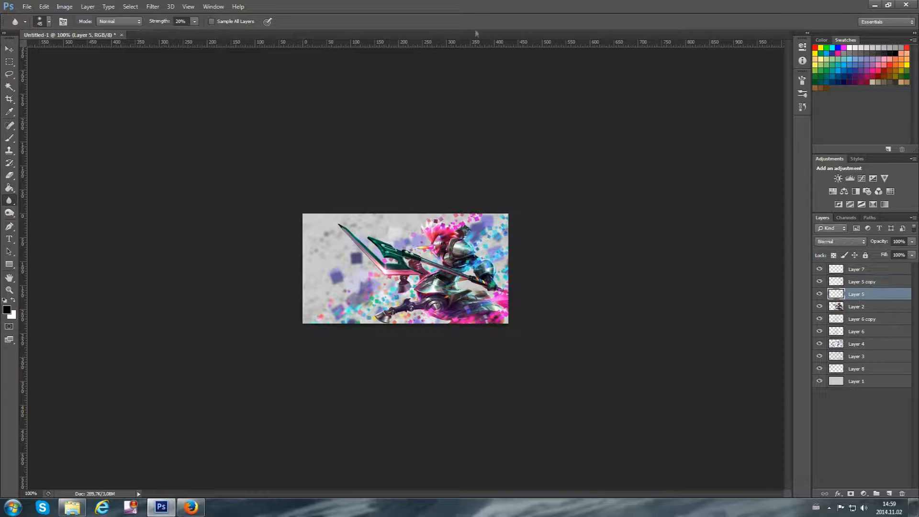
click(855, 333)
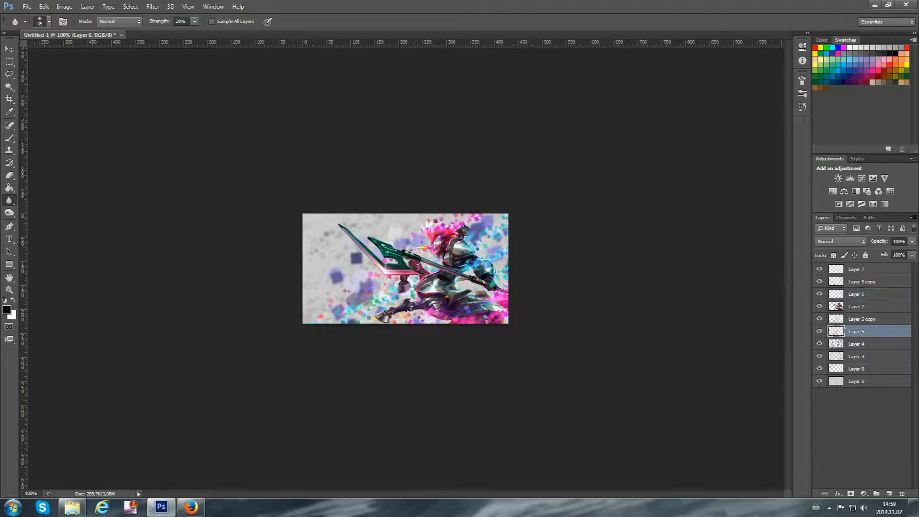
Add a new layer above Layer 7 and set the brush's foreground colour to dark magenta #7c0f55, based on the character's hair
key(ctrl+shift+alt+n)
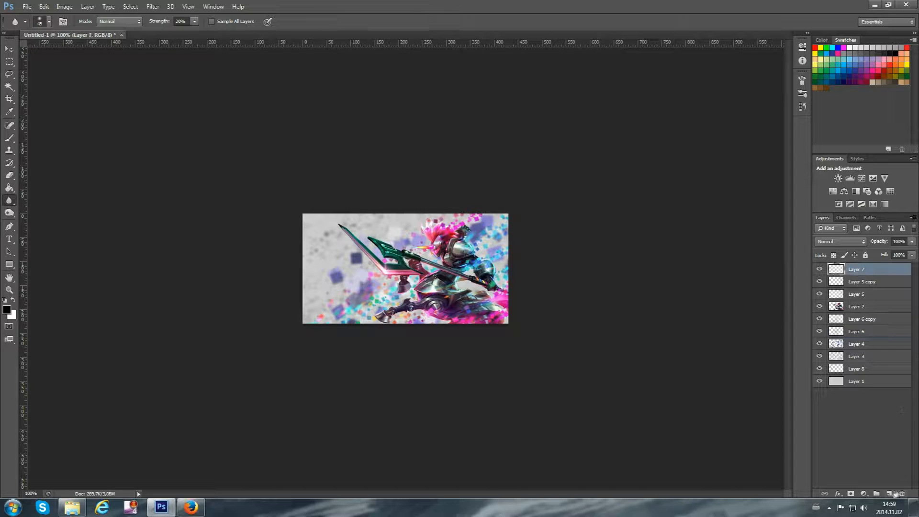
key(b)
click(50, 22)
click(52, 26)
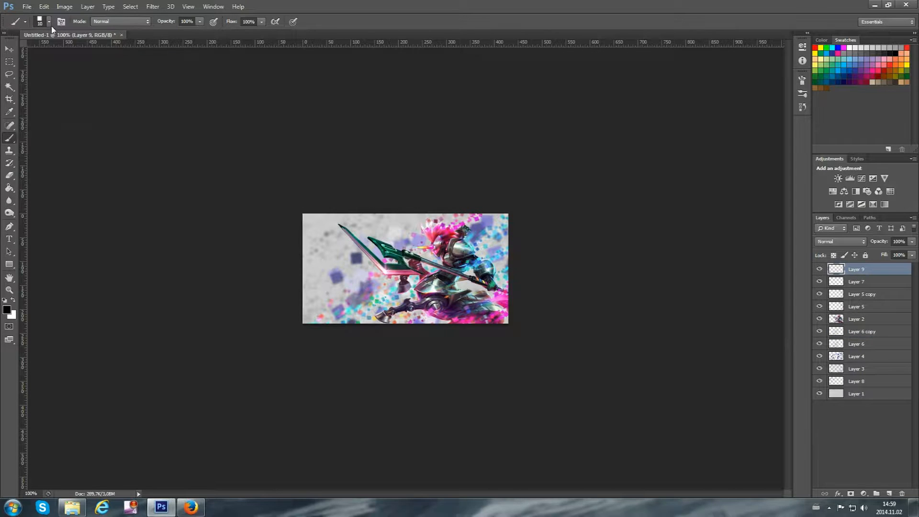
click(6, 310)
click(445, 233)
click(715, 251)
click(832, 186)
Set Layer 9's blend mode to Color Dodge and dab a soft magenta glow over the character's hair
click(840, 241)
click(836, 336)
click(49, 23)
click(497, 220)
click(49, 22)
double_click(62, 93)
click(450, 226)
key(ctrl+z)
click(427, 222)
Change the foreground colour to dark blue and dab a soft blue glow over the character's arm
click(7, 310)
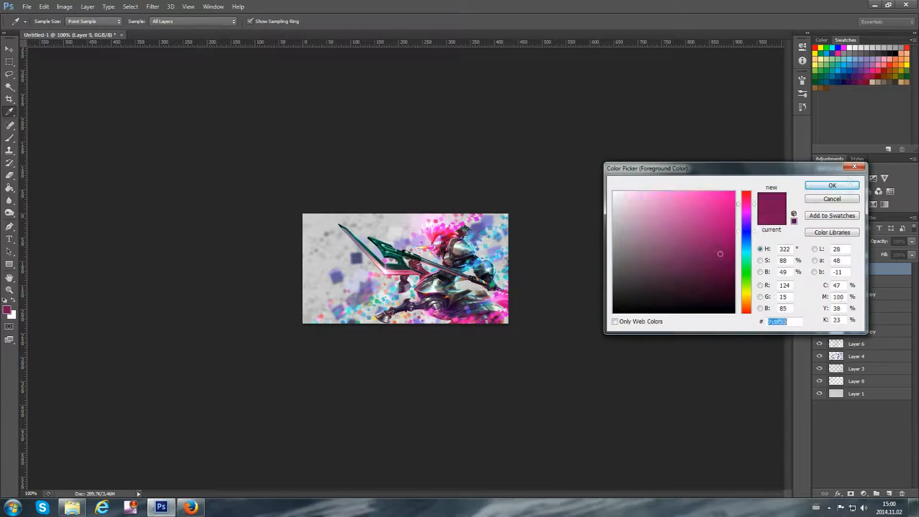
click(745, 231)
click(677, 275)
click(721, 261)
click(833, 186)
click(487, 243)
Sample dark teal #1a3a3b from the spear and dab soft glows over the blade and torso, undoing one dab
click(5, 312)
click(395, 258)
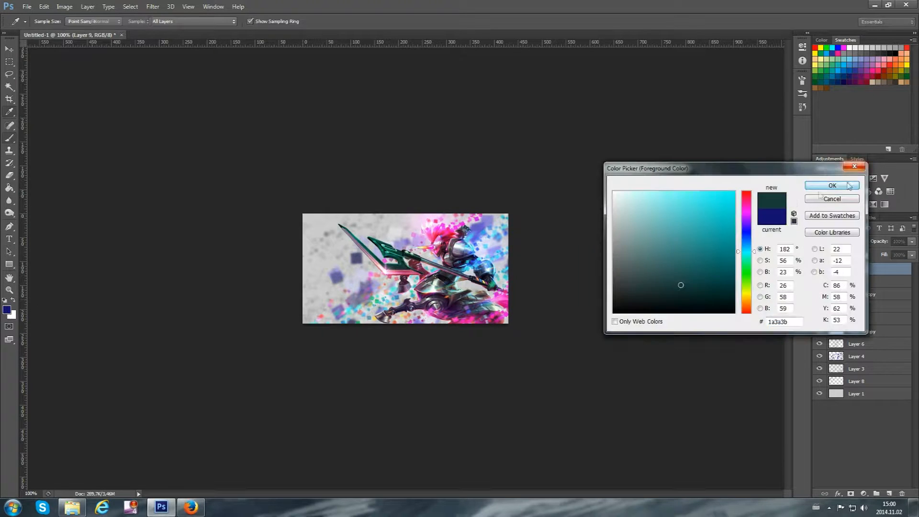
click(847, 186)
click(373, 263)
click(355, 311)
key(ctrl+z)
click(433, 270)
Add a Linear Dodge (Add) layer above Layer 9 and dab a soft magenta #8d136a glow above the character's head
click(6, 311)
click(356, 249)
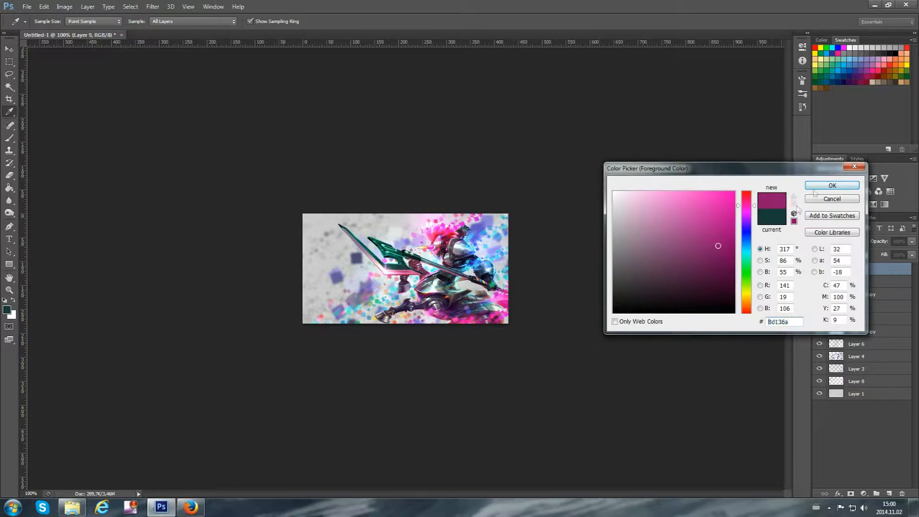
click(830, 186)
key(ctrl+shift+alt+n)
click(840, 242)
click(845, 335)
key(ctrl+z)
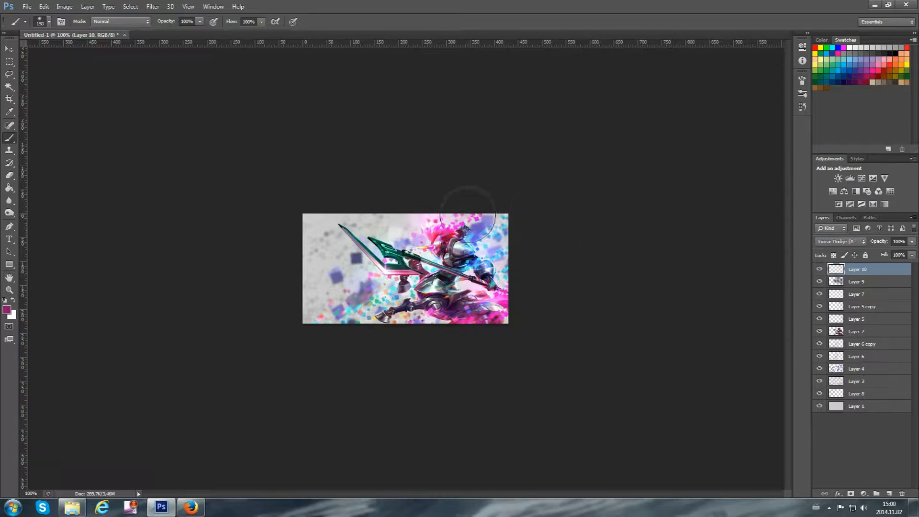
click(456, 209)
Try soft glow dabs over the character's arm in several sampled and adjusted foreground colours
click(6, 312)
click(498, 241)
click(834, 187)
click(484, 253)
key(ctrl+z)
click(6, 311)
click(710, 229)
click(832, 186)
click(475, 250)
key(ctrl+z)
click(6, 311)
click(718, 252)
click(833, 186)
key(ctrl+z)
click(12, 316)
click(831, 199)
Shift the foreground colour to dark blue and dab soft blue glows over the character's arm and waist
click(7, 311)
click(747, 245)
click(832, 186)
click(474, 260)
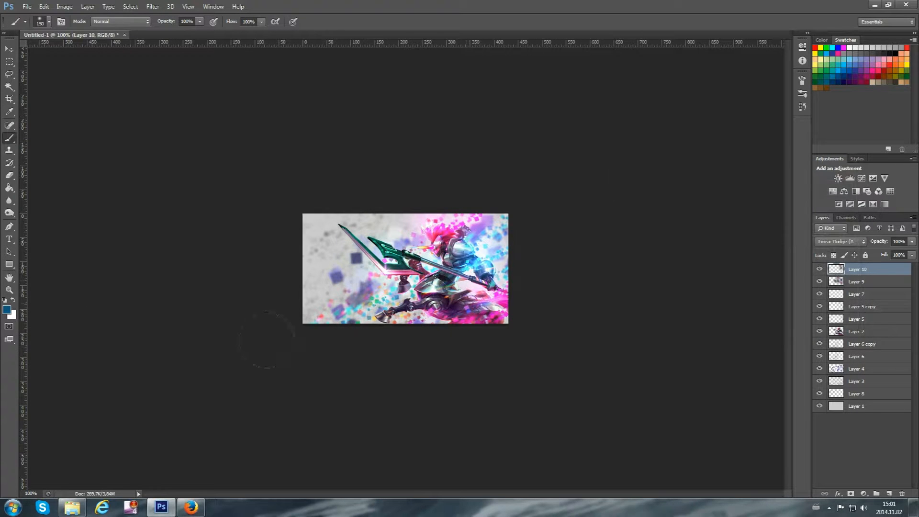
click(439, 313)
key(ctrl+z)
click(432, 272)
Enlarge the soft brush to 175 px and try a dark pink glow over the lower-right part of the artwork
key(ctrl+z)
key(bracketleft)
key(bracketleft)
click(7, 310)
click(747, 201)
click(832, 186)
key(bracketright)
key(bracketright)
key(bracketright)
click(482, 306)
key(ctrl+z)
key(ctrl+z)
key(ctrl+z)
Try a lighter pink glow over the lower-right part of the artwork
click(6, 310)
click(686, 216)
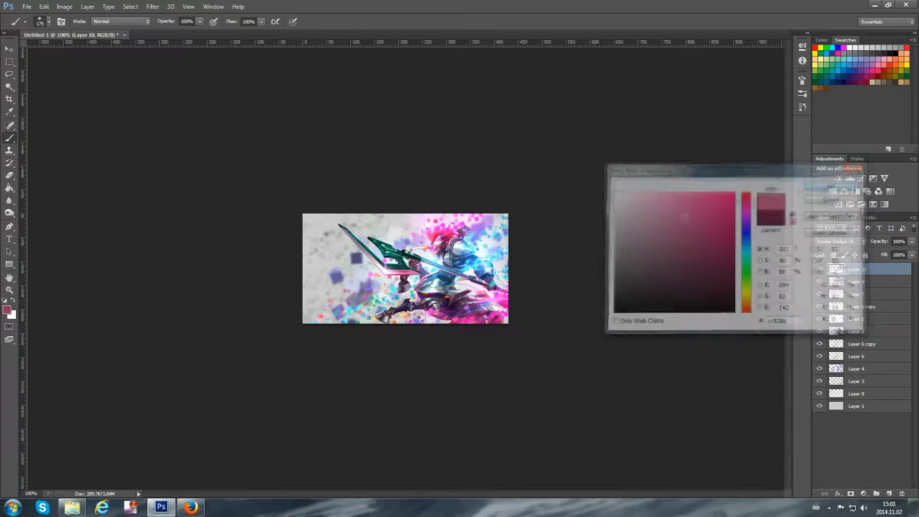
click(832, 186)
click(484, 310)
key(ctrl+z)
key(ctrl+z)
key(ctrl+z)
Change the foreground colour to a deeper muted pink and dab a soft glow near the artwork's lower-right corner
click(7, 310)
click(694, 243)
click(839, 185)
click(489, 312)
key(ctrl+z)
key(ctrl+z)
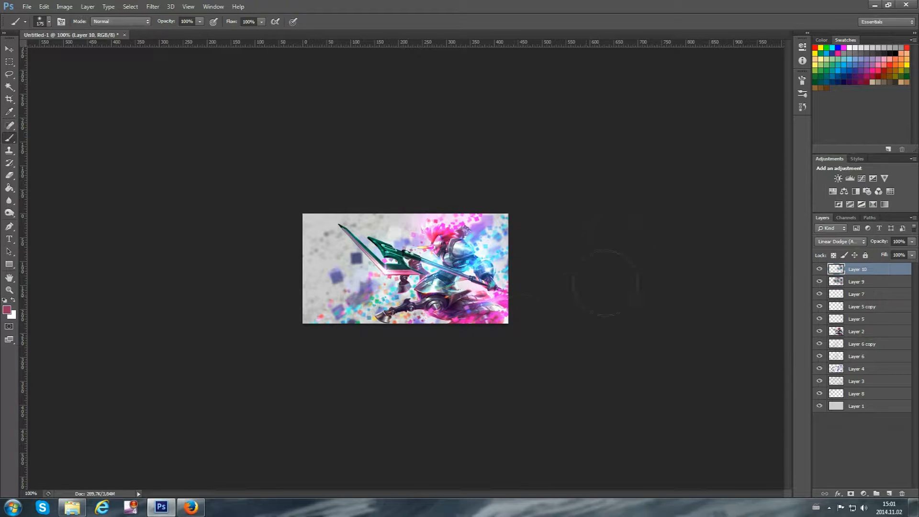
Duplicate Layer 6 and hide the original layer
click(859, 309)
click(819, 356)
click(819, 357)
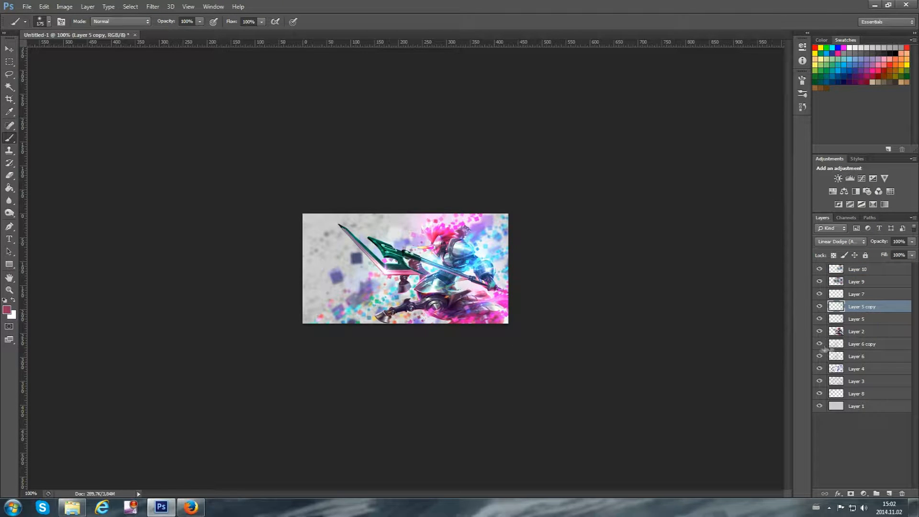
click(857, 356)
key(ctrl+j)
click(819, 369)
click(152, 6)
mouse_move(158, 103)
click(119, 184)
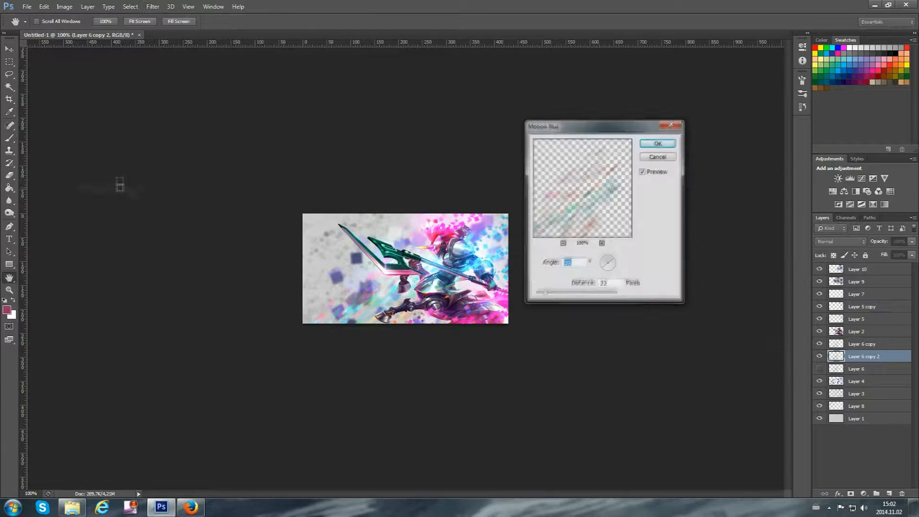
text(10)
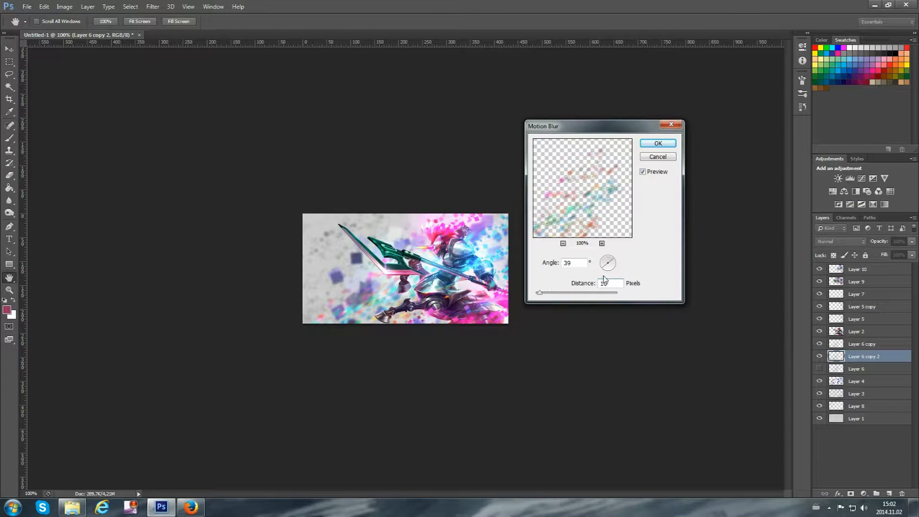
click(658, 158)
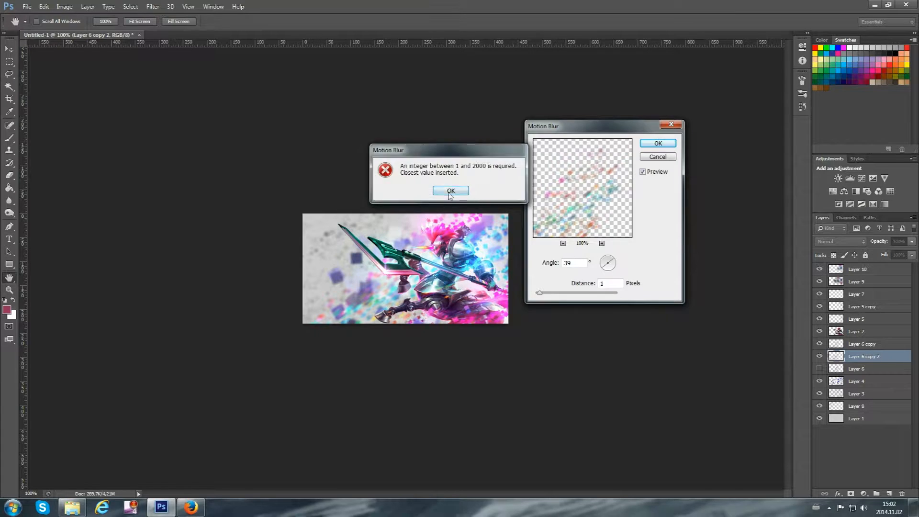
click(451, 191)
click(658, 157)
click(152, 7)
mouse_move(160, 102)
click(106, 172)
click(684, 169)
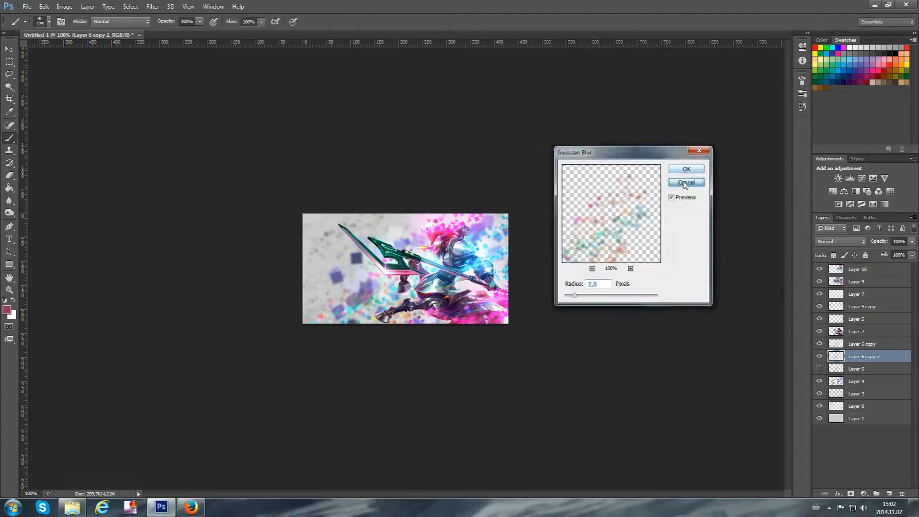
Reapply the most recent filter to Layer 6 copy 2 and change that layer's blend mode
click(153, 7)
click(177, 19)
click(836, 242)
click(836, 328)
click(818, 357)
click(818, 357)
Apply Motion Blur at a 39° angle to the original Layer 6 and switch to the Blur tool
click(856, 368)
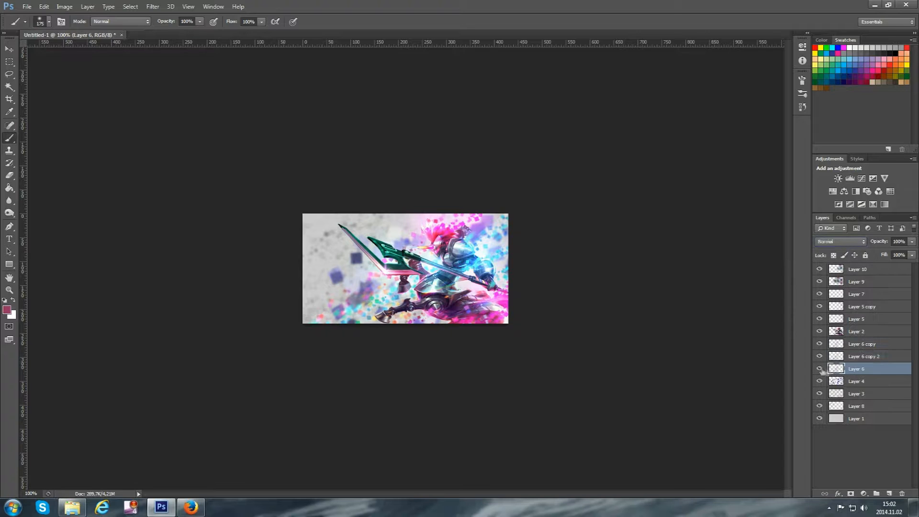
click(152, 7)
mouse_move(163, 103)
click(98, 188)
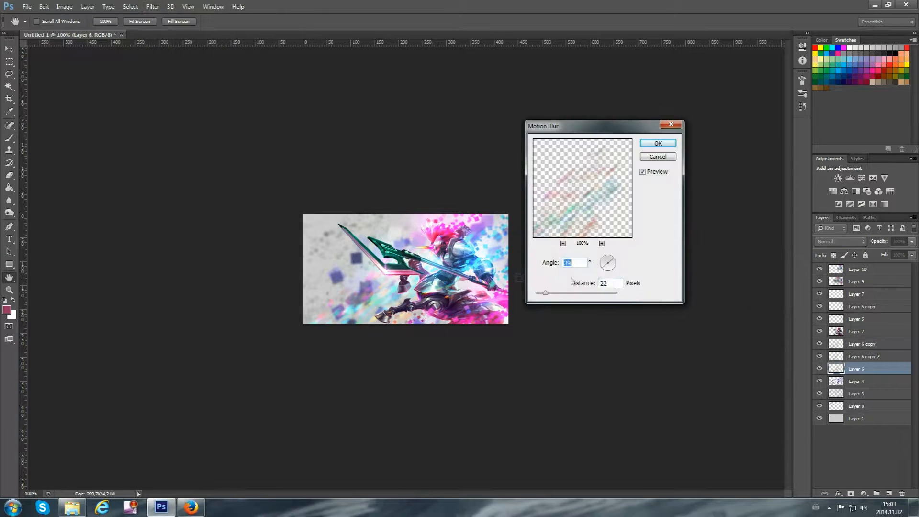
click(659, 144)
key(b)
click(9, 200)
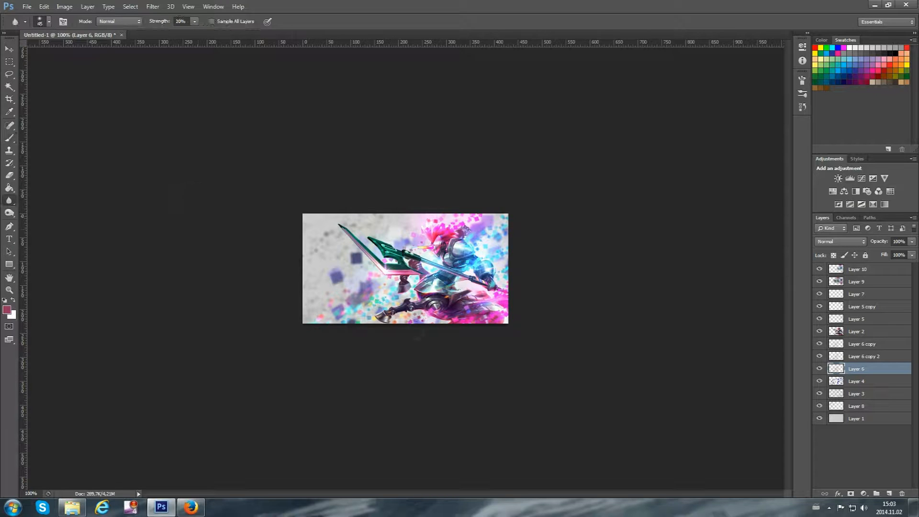
Reapply the last filter to a duplicate of Layer 5 and set the duplicate's blend mode to Screen
click(855, 318)
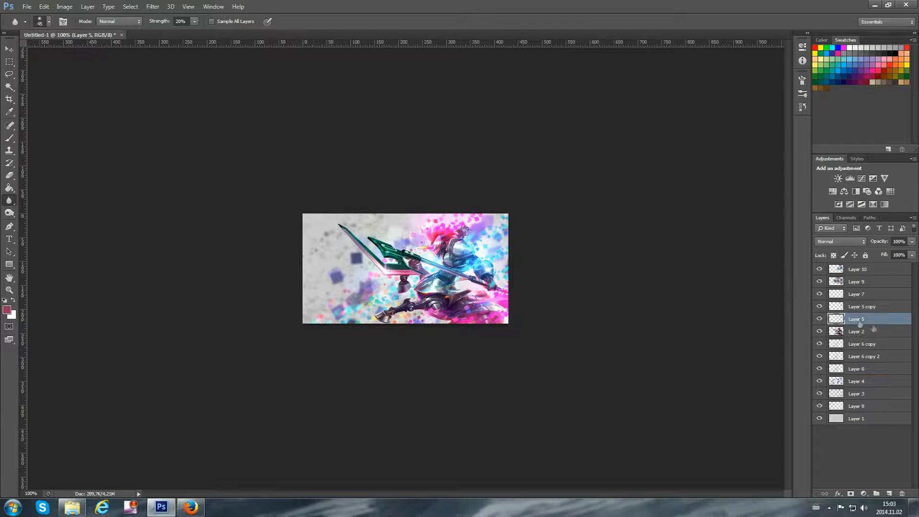
key(ctrl+j)
click(153, 6)
click(192, 17)
click(840, 241)
click(835, 318)
Switch to the Eraser tool and choose a 70 px brush tip for it
key(e)
click(49, 22)
double_click(19, 91)
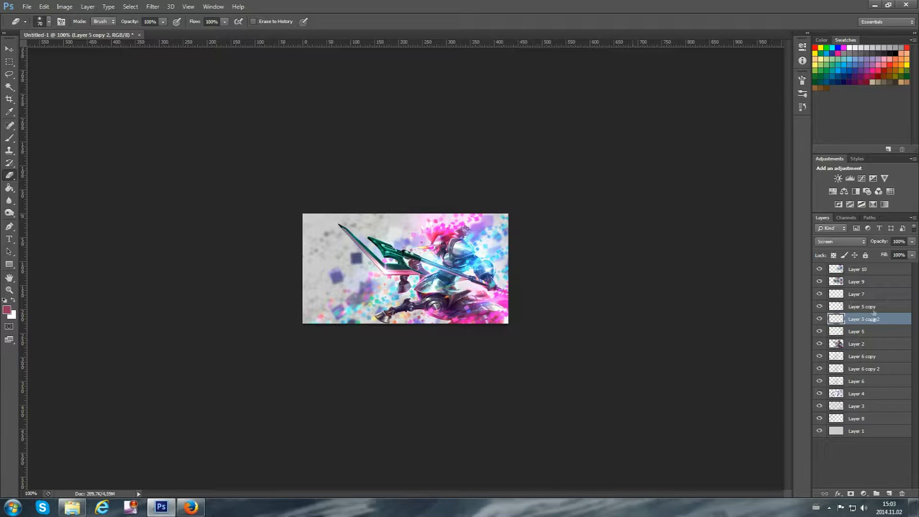
Add a new layer above Layer 2 and choose a small square tip for the Brush tool
click(867, 344)
click(889, 493)
key(b)
click(48, 21)
drag(110, 98, 110, 139)
double_click(47, 125)
Sample a teal foreground colour from the spear and try a brush mark above it
click(7, 310)
click(385, 248)
click(832, 185)
click(404, 227)
key(ctrl+z)
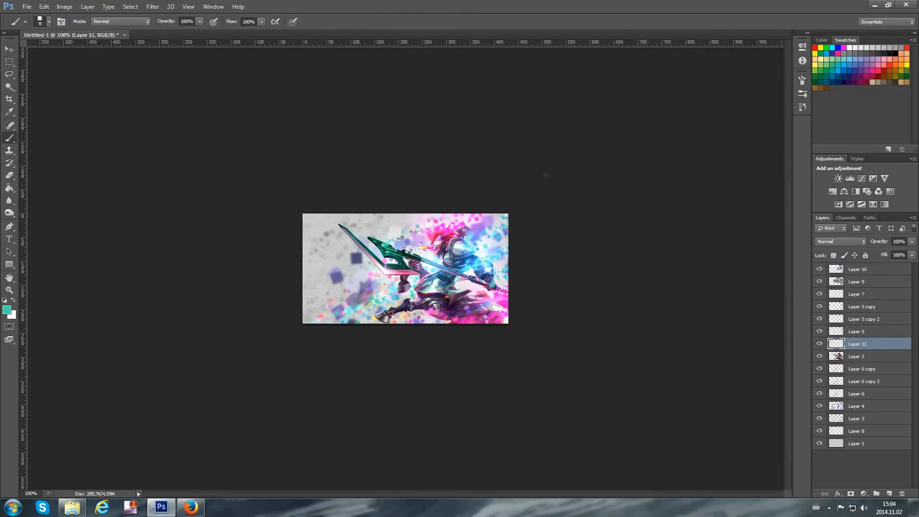
Adjust the square brush's settings and scatter small teal squares around the spear on Layer 11
click(802, 80)
click(639, 109)
click(636, 99)
click(802, 80)
Add a new layer above Layer 6 copy and scatter teal squares behind the character with a lowered brush setting
click(874, 370)
click(889, 493)
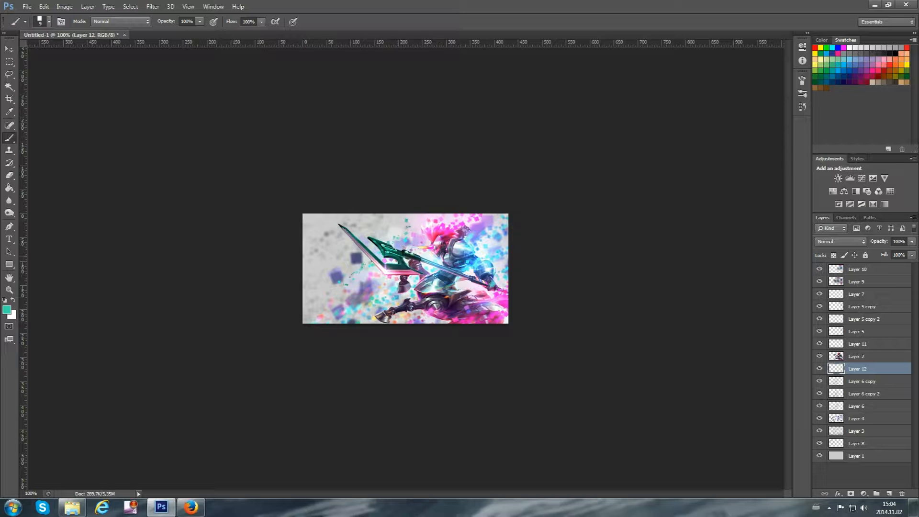
click(802, 80)
drag(727, 213, 707, 211)
click(802, 81)
click(866, 344)
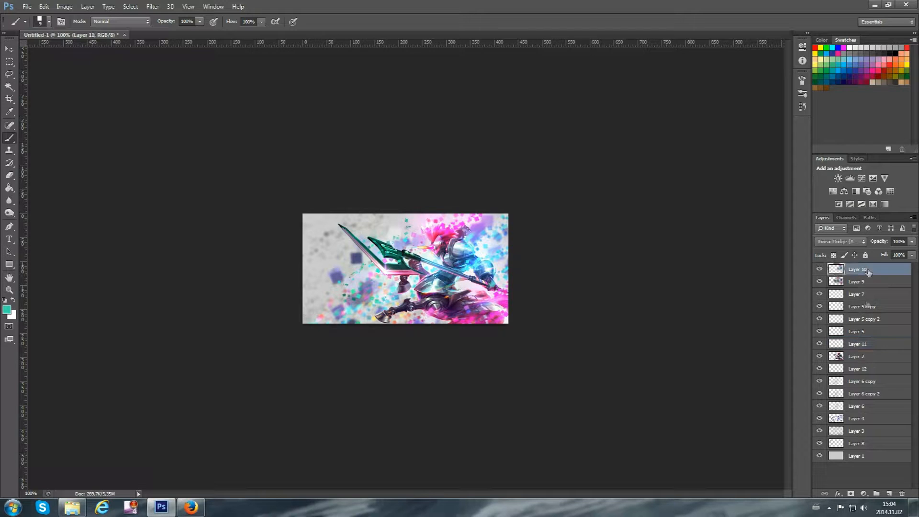
Apply Motion Blur to a duplicate of Layer 12 and set the duplicate's blend mode to Color Dodge
click(823, 369)
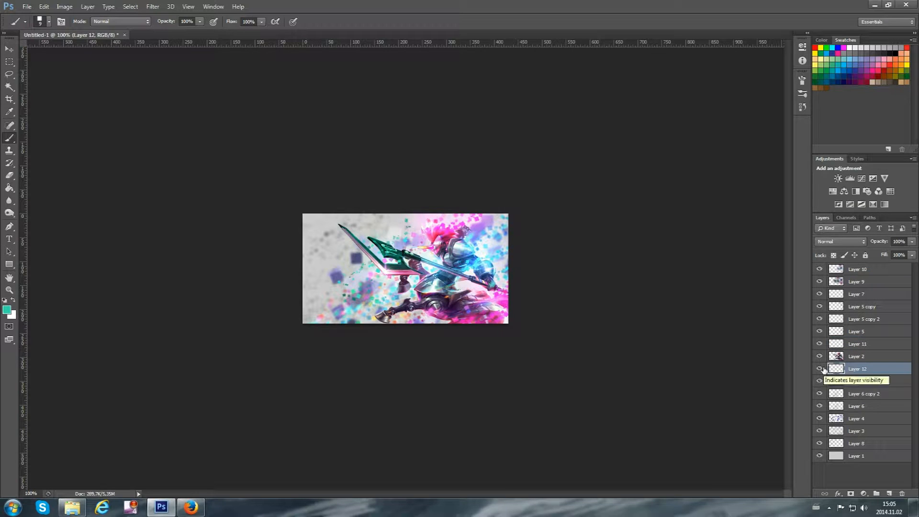
key(ctrl+j)
click(152, 7)
mouse_move(191, 103)
click(116, 189)
click(656, 142)
click(841, 241)
click(835, 319)
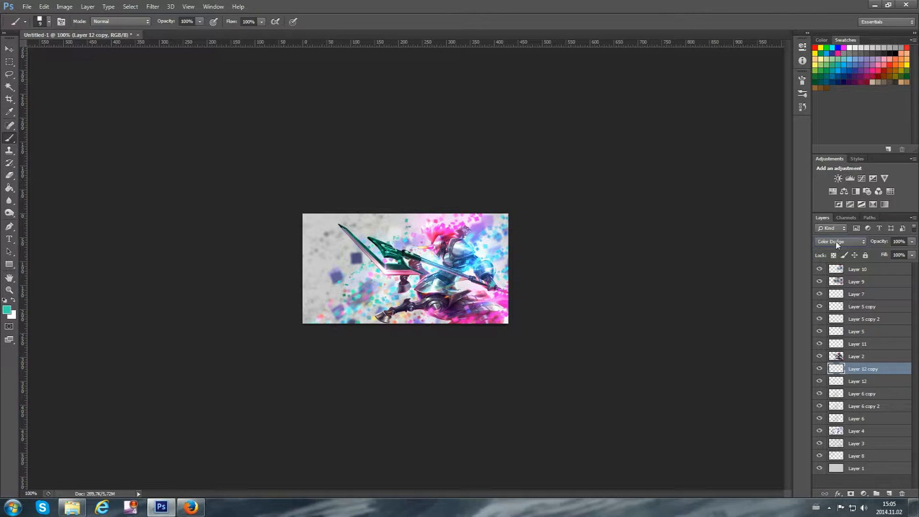
Apply Motion Blur with a distance of 5 pixels to the original Layer 12
key(alt+bracketleft)
click(152, 7)
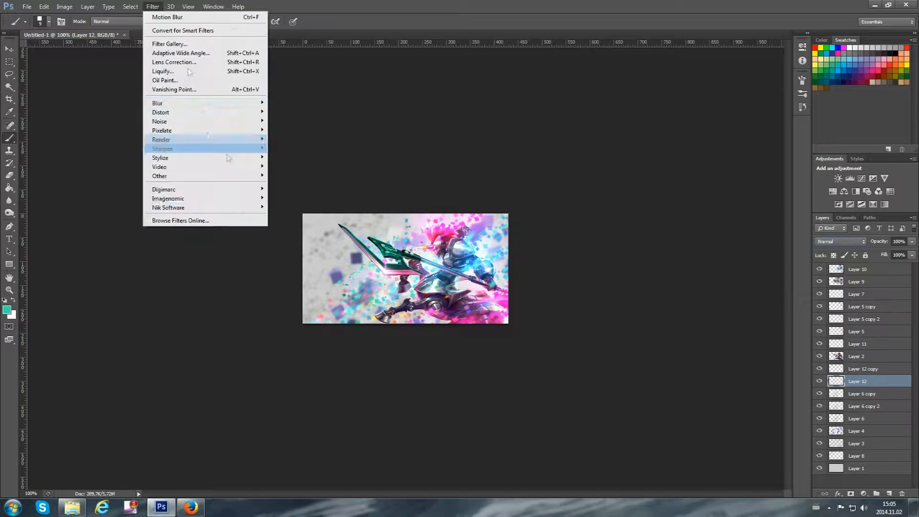
mouse_move(192, 103)
click(116, 189)
text(5)
click(648, 145)
Apply Motion Blur to Layer 4 with a 39° angle and a distance of 15 pixels
click(854, 430)
click(820, 431)
click(820, 431)
click(153, 6)
mouse_move(170, 103)
click(117, 189)
drag(575, 285, 583, 286)
key(Tab)
text(10)
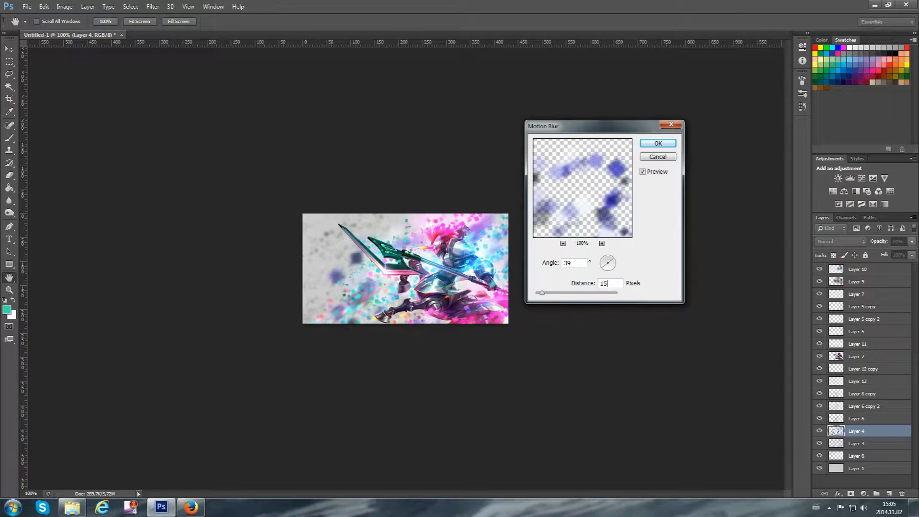
click(658, 143)
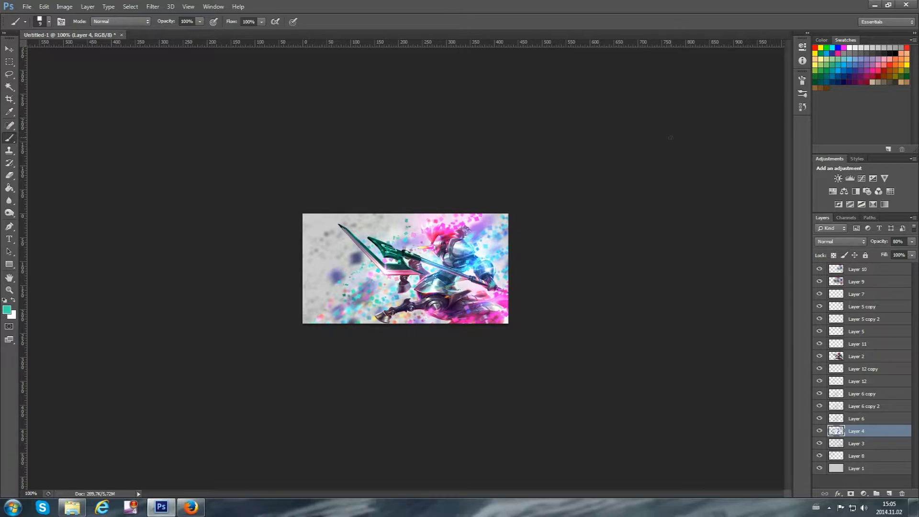
Duplicate Layer 6, hide the original, and apply Motion Blur at 39° and 15 pixels to the copy
click(850, 383)
click(853, 369)
click(853, 406)
click(854, 418)
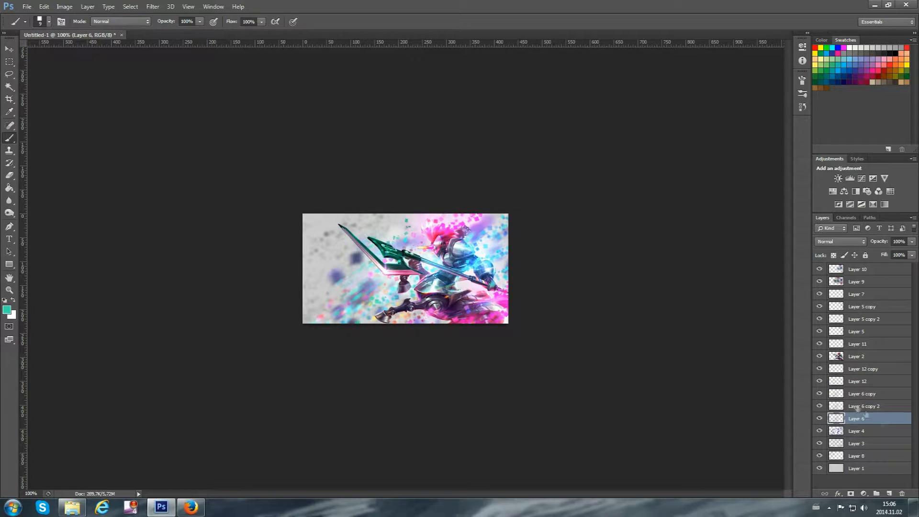
key(ctrl+j)
click(819, 431)
click(152, 6)
mouse_move(165, 102)
click(108, 188)
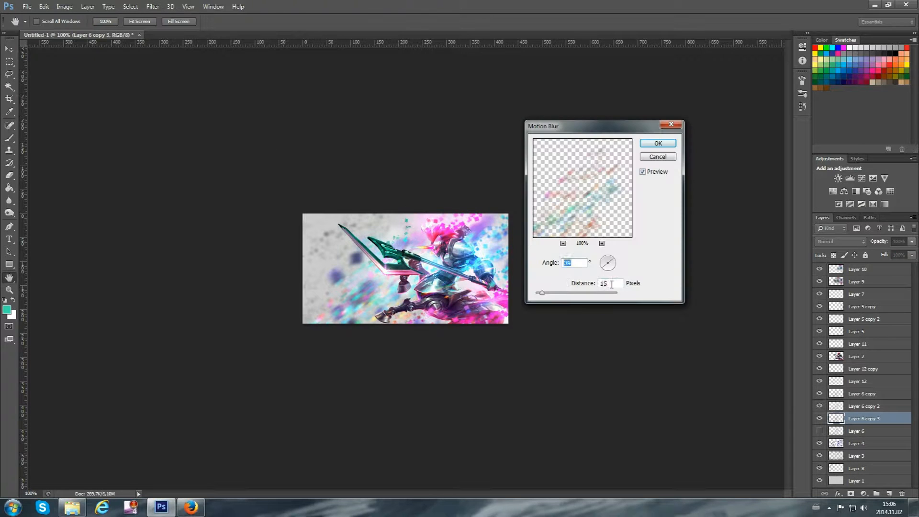
click(657, 143)
Add a new layer above Layer 2 and set the foreground colour to pink sampled from the spear blade's lower edge
click(856, 356)
click(889, 493)
click(7, 310)
click(397, 273)
click(833, 185)
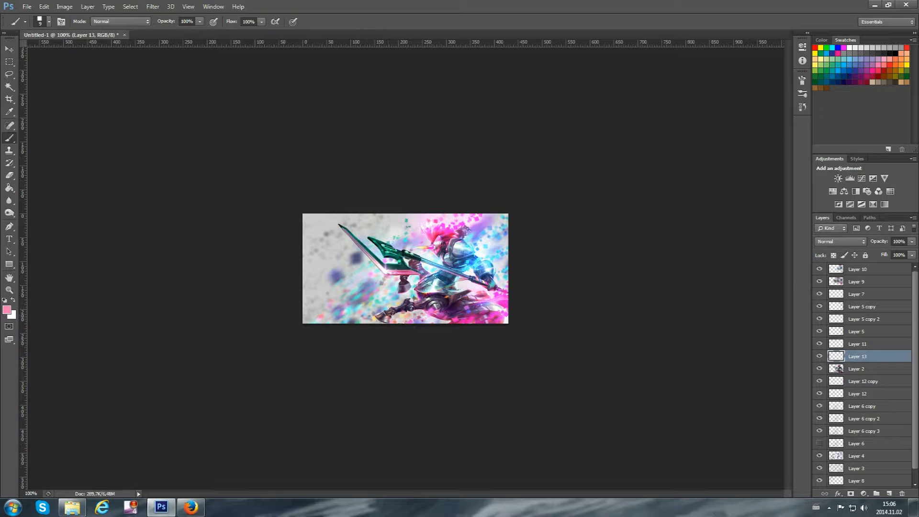
Pick successive foreground colours for painting on Layer 13, ending with a muted grey-violet, and undo the last change
click(7, 310)
click(691, 208)
click(841, 180)
click(6, 310)
click(674, 239)
click(835, 181)
click(7, 310)
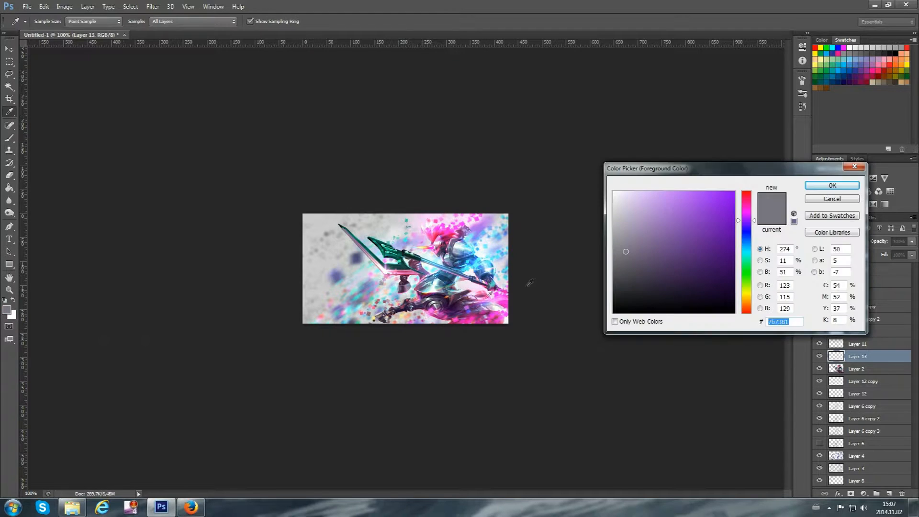
click(626, 254)
click(831, 185)
click(855, 191)
key(ctrl+z)
Add a layer above Layer 13, set it to Linear Dodge (Add), and choose a bright pink sampled from the character's lower cloak
click(888, 494)
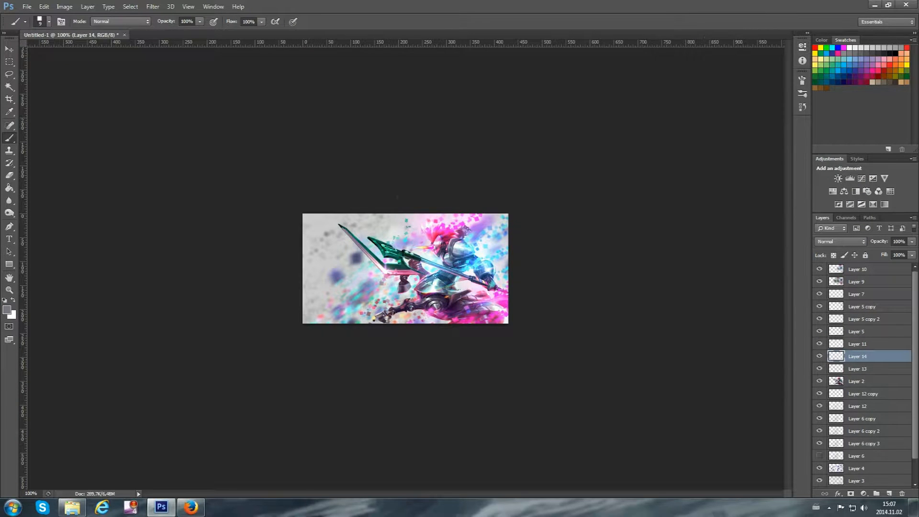
click(7, 310)
click(744, 243)
click(700, 242)
click(831, 185)
click(841, 241)
click(841, 352)
click(6, 311)
click(457, 311)
key(Return)
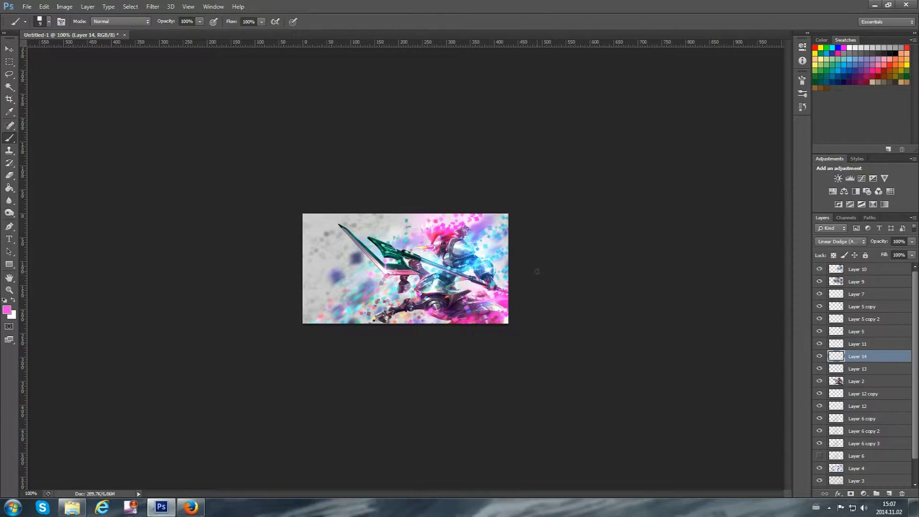
Set up the Smudge tool with a 10 px brush tip at 50% strength and select Layer 2
right_click(9, 201)
click(39, 220)
click(48, 22)
double_click(34, 126)
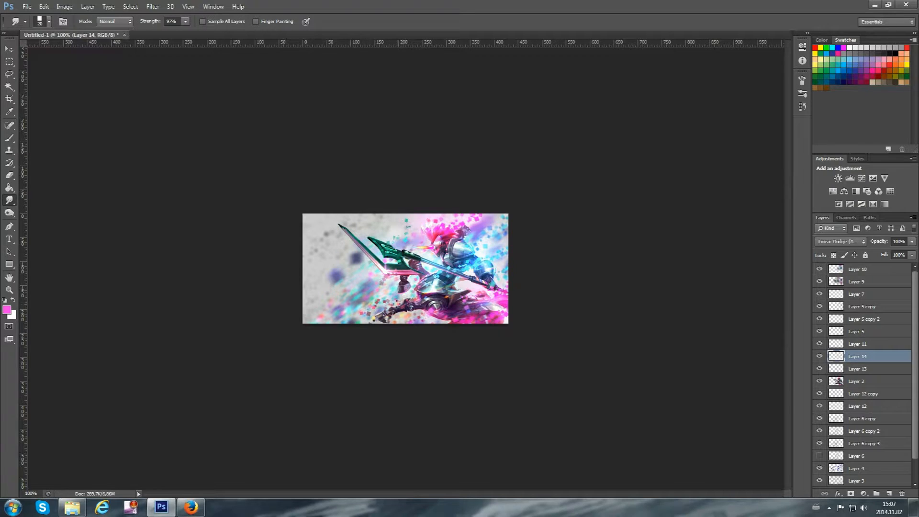
click(842, 381)
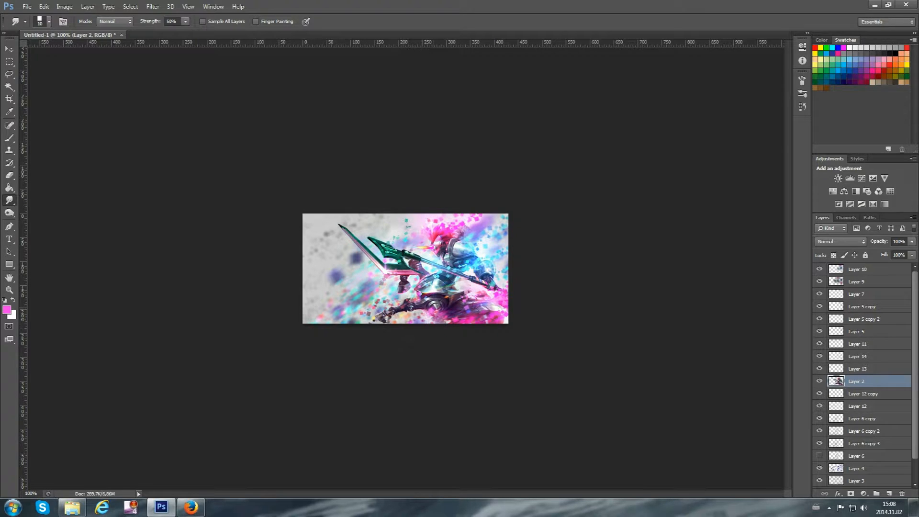
Add a violet-to-orange Gradient Map above Layer 10, set it to Soft Light, and reduce its opacity
click(875, 269)
click(884, 205)
click(727, 72)
click(688, 184)
click(787, 173)
click(841, 242)
click(832, 375)
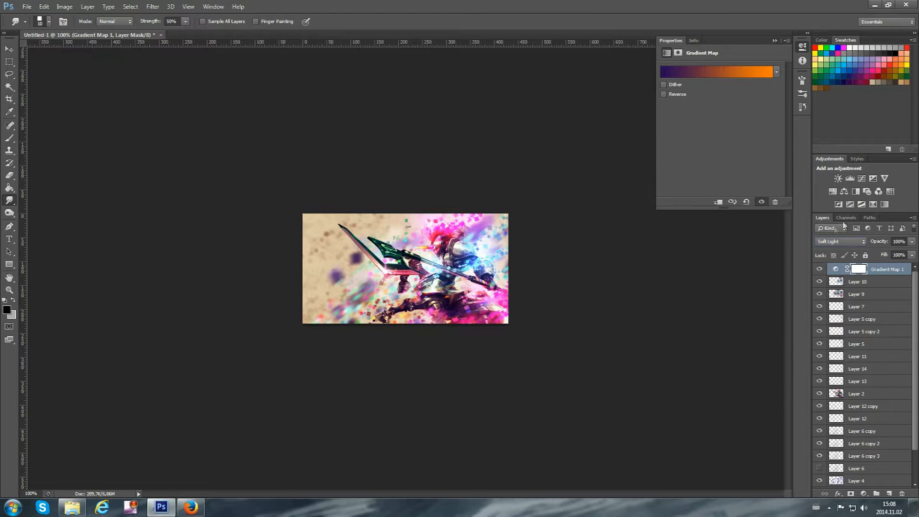
drag(898, 241, 837, 246)
key(BackSpace)
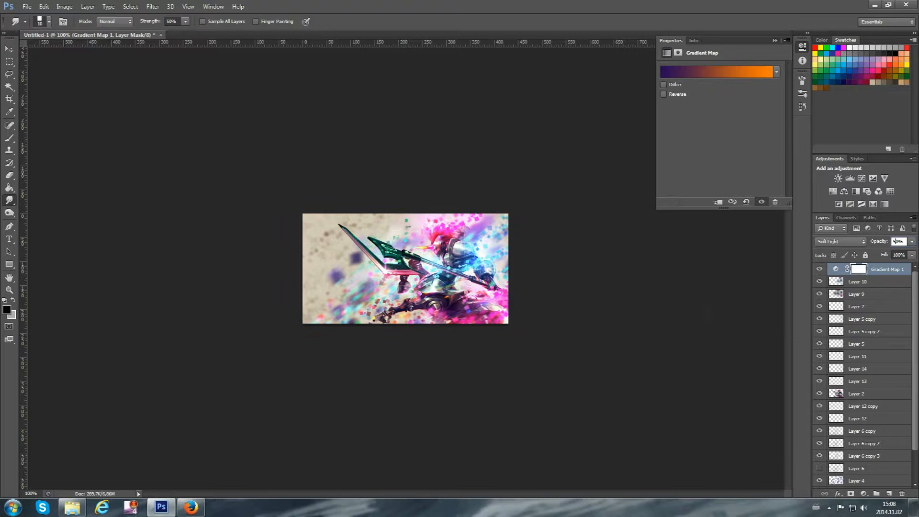
Add a new top layer and shade the banner's upper-left corner in black with a soft 500 px brush
click(889, 493)
click(9, 138)
click(5, 300)
click(49, 22)
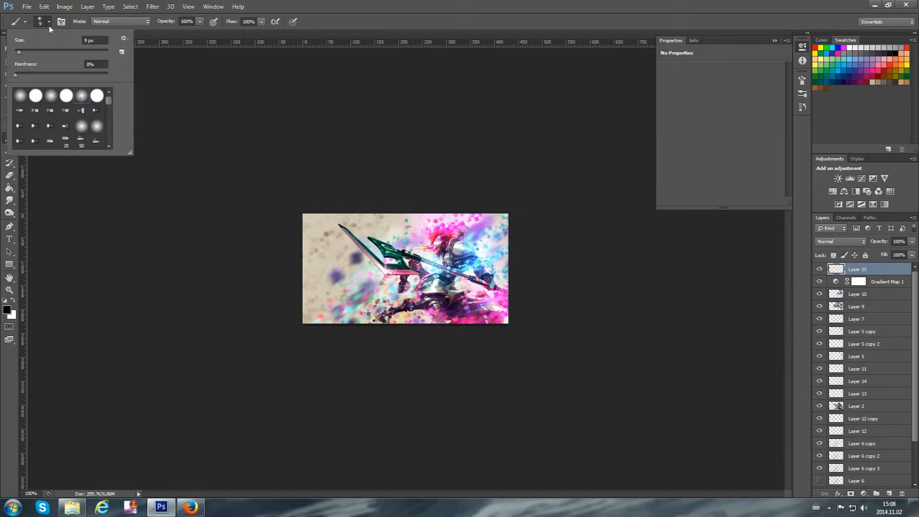
click(182, 128)
key(bracketright)
key(bracketright)
key(bracketright)
key(bracketright)
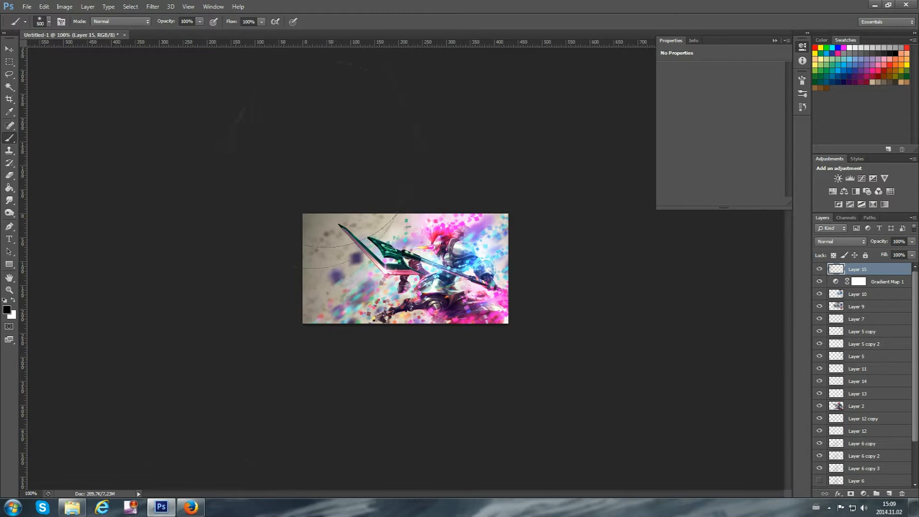
Add a top layer, open Lighting Effects on it, and shape a spot light into a large tilted ellipse around the character
click(890, 494)
click(152, 6)
mouse_move(192, 139)
click(136, 178)
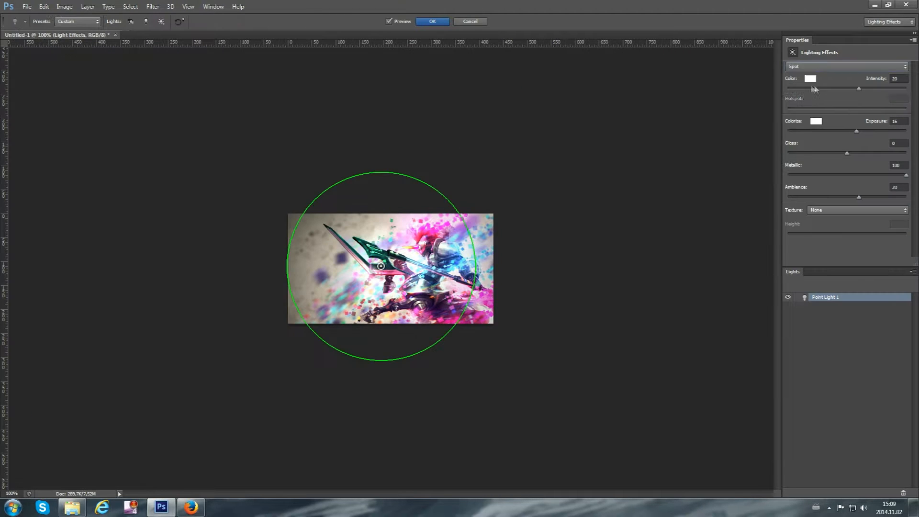
drag(467, 217, 504, 209)
drag(435, 300, 445, 330)
drag(320, 314, 264, 345)
drag(384, 205, 371, 158)
drag(424, 254, 402, 261)
drag(525, 205, 548, 196)
mouse_move(394, 276)
mouse_down()
mouse_move(382, 286)
mouse_move(392, 280)
mouse_up()
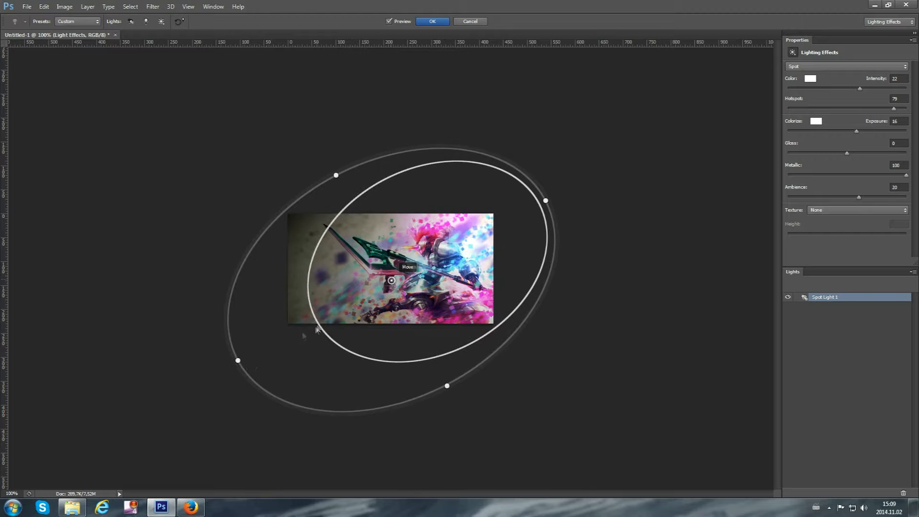
Fine-tune the spot light's ellipse, widen its hotspot to 90, and apply the lighting
drag(447, 386, 442, 379)
drag(331, 326, 279, 331)
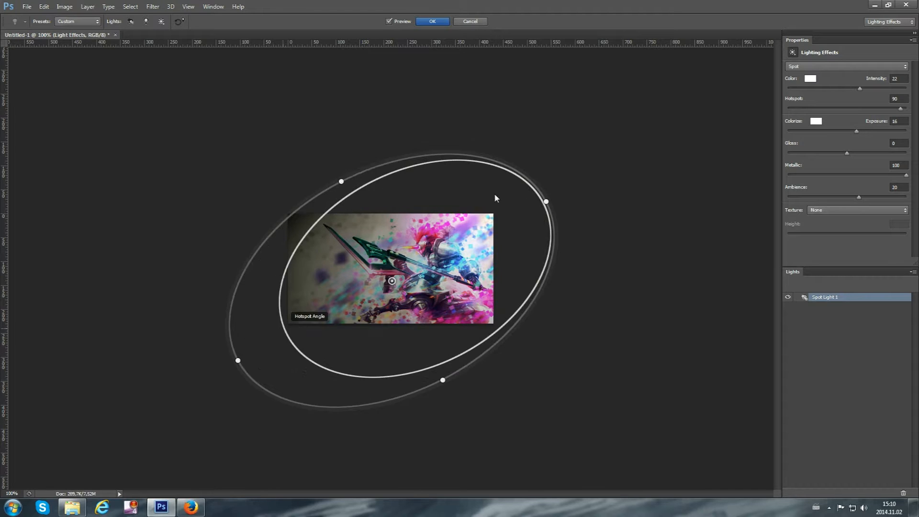
drag(340, 182, 336, 168)
key(Return)
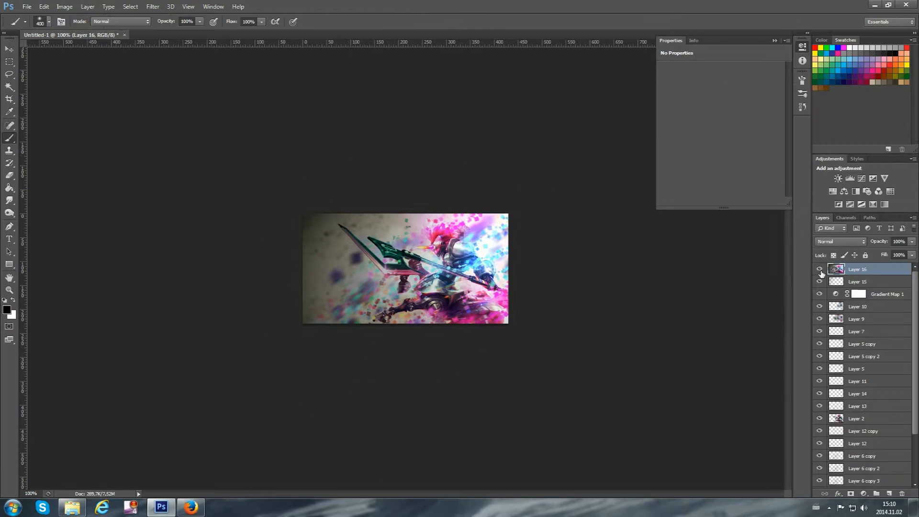
Erase the lighting on Layer 16 over the character with a soft 250 px eraser
click(10, 176)
key(bracketleft)
key(bracketleft)
key(bracketleft)
mouse_move(436, 255)
mouse_down()
mouse_move(378, 262)
mouse_move(443, 297)
mouse_up()
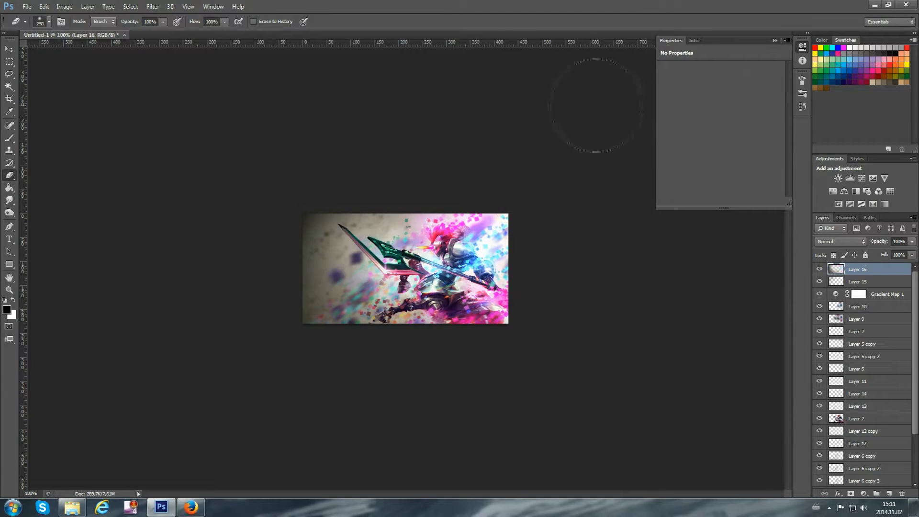
Add a Curves adjustment above Layer 16, reshape its curve at two points, and compare the banner with it hidden and shown
click(862, 179)
drag(699, 169, 698, 166)
mouse_move(742, 126)
mouse_down()
mouse_move(754, 142)
mouse_move(736, 125)
mouse_up()
drag(698, 166, 716, 156)
mouse_move(736, 125)
mouse_down()
mouse_move(748, 117)
mouse_move(747, 128)
mouse_up()
right_click(872, 269)
click(628, 312)
click(819, 269)
click(819, 269)
key(Delete)
Duplicate Layer 13 and apply Motion Blur with a distance of 22 pixels to the copy
scroll(866, 364, down, 2)
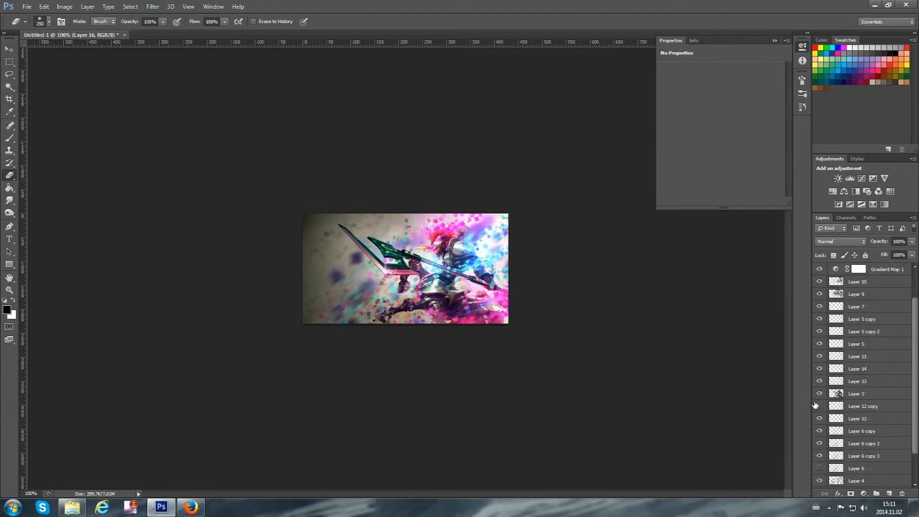
click(820, 394)
click(819, 394)
click(819, 382)
click(819, 382)
click(861, 382)
key(ctrl+j)
click(153, 7)
mouse_move(187, 102)
click(102, 188)
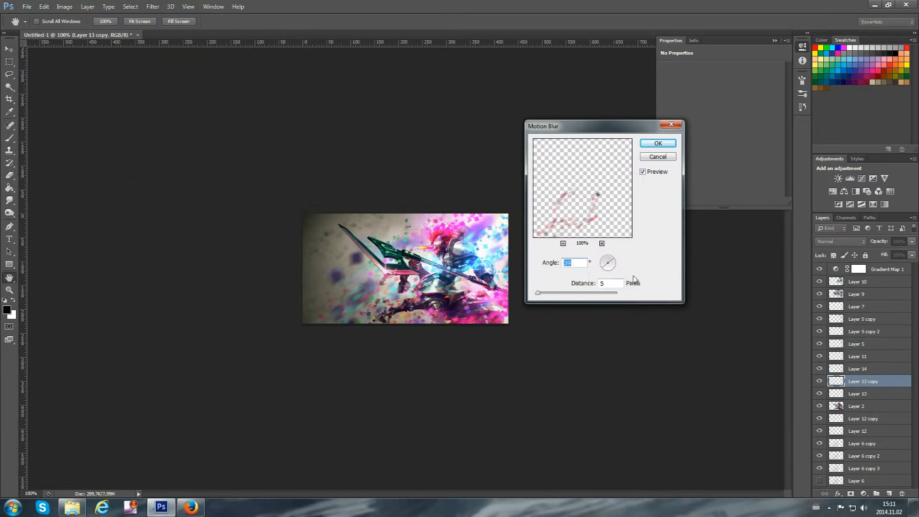
double_click(611, 283)
text(22)
click(658, 144)
Set Layer 13 copy to Linear Dodge (Add) and reselect Layer 13
click(857, 393)
key(e)
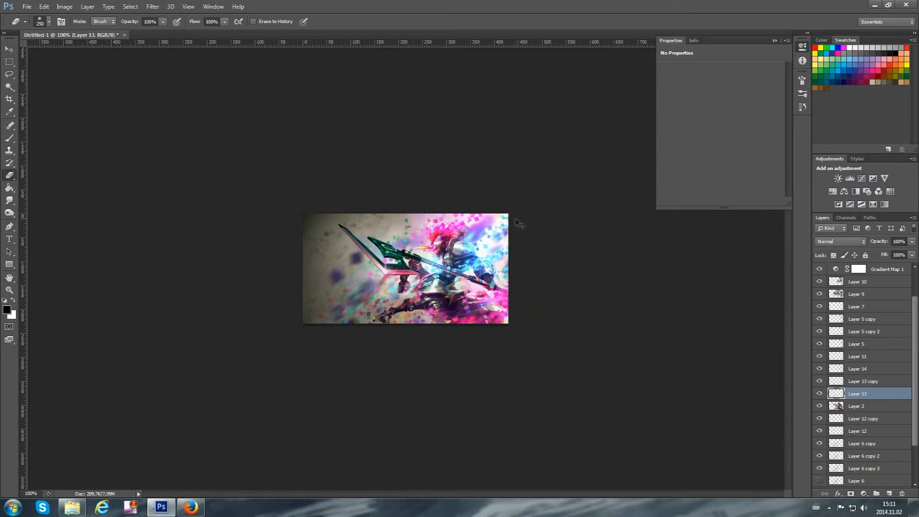
click(862, 381)
click(840, 241)
click(834, 341)
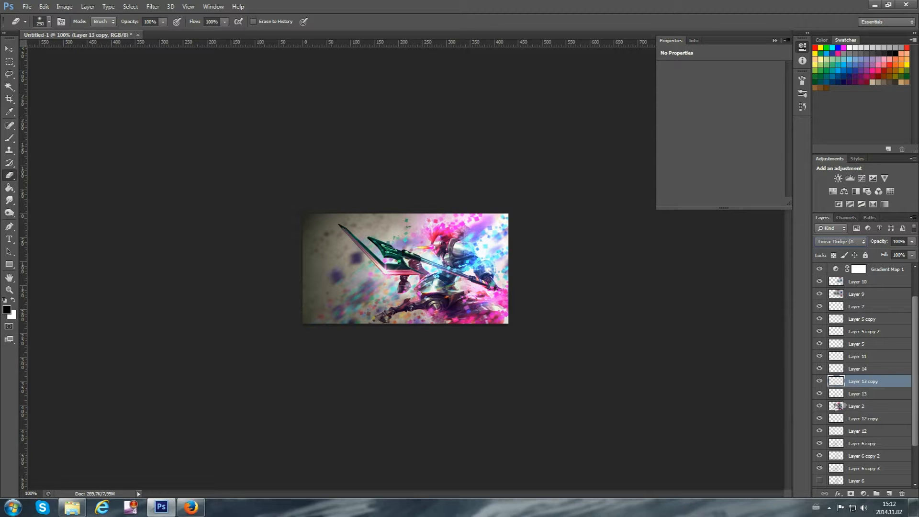
click(822, 398)
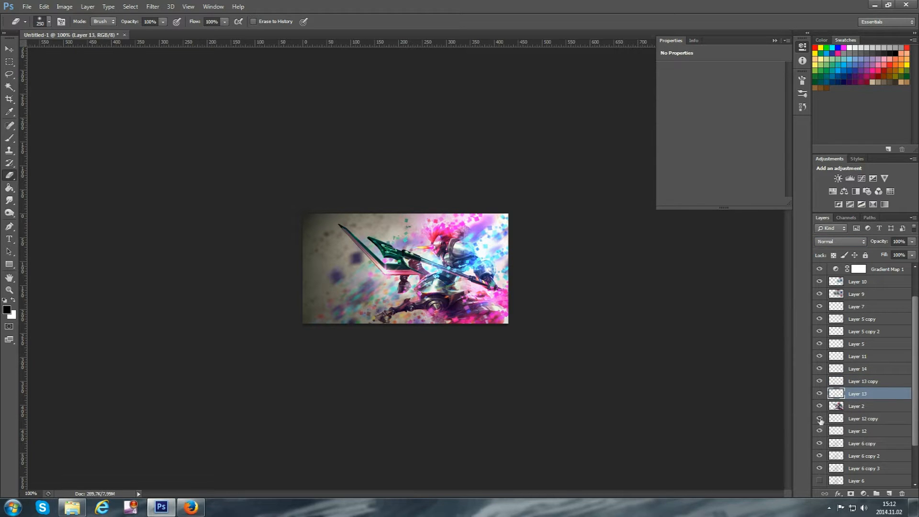
Examine what the effect layers around Layers 11 to 13 contribute by hiding and showing them
click(818, 307)
scroll(837, 371, up, 2)
click(857, 283)
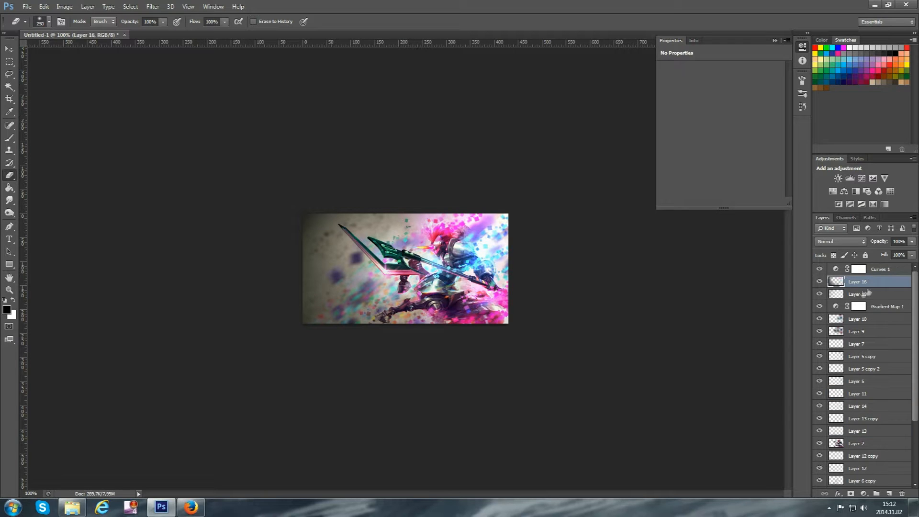
click(818, 358)
click(817, 358)
drag(821, 431, 820, 395)
drag(820, 394, 820, 417)
click(821, 420)
click(821, 420)
Duplicate Layer 11 and set the copy's blend mode to Screen
click(835, 394)
key(ctrl+j)
click(840, 242)
click(832, 321)
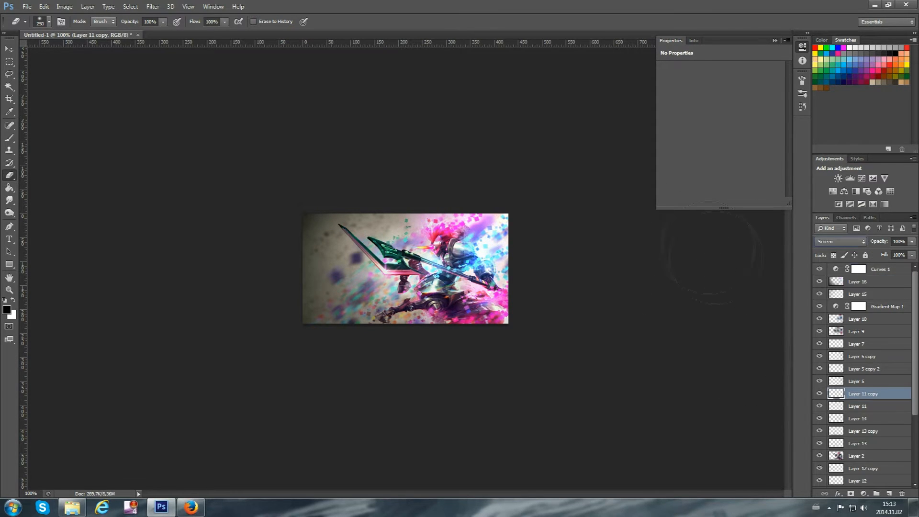
Add a layer above Curves 1, choose a green foreground colour for the Brush, and set the layer to Linear Dodge (Add)
click(880, 270)
click(888, 494)
key(b)
click(6, 310)
click(745, 262)
drag(695, 209, 713, 243)
click(832, 185)
click(836, 242)
click(835, 343)
Shrink the brush to 150 px, darken the green, and paint a glow over the spear head
key(bracketleft)
key(bracketleft)
key(bracketleft)
key(bracketleft)
key(bracketleft)
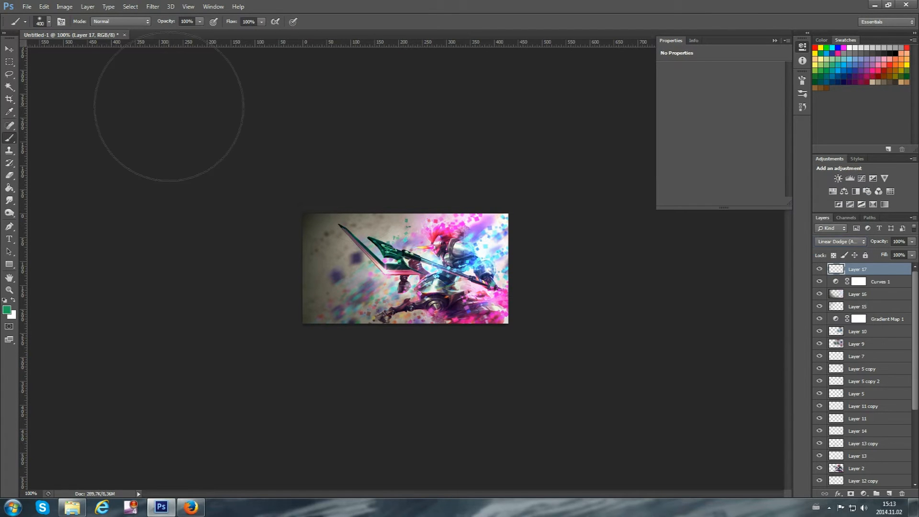
key(ctrl+z)
click(7, 310)
click(718, 263)
click(832, 186)
click(389, 253)
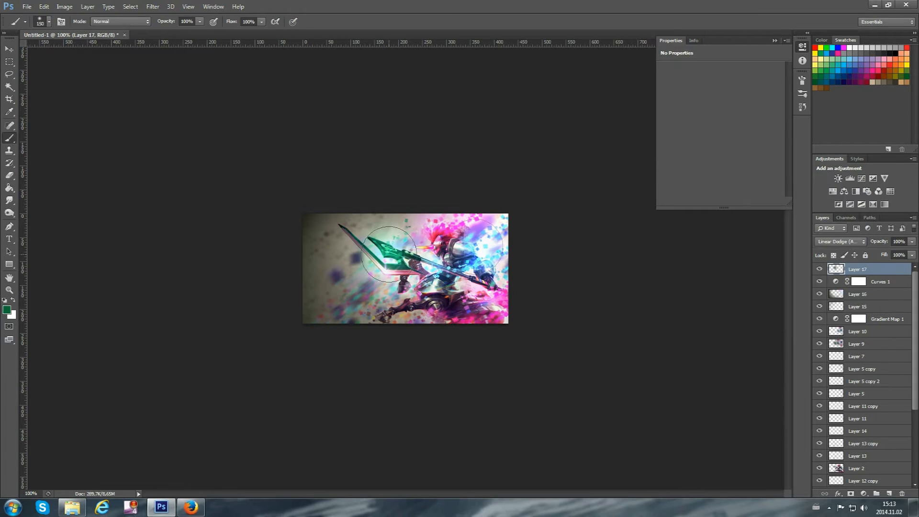
Sample blue from the character's upper body and paint two glows over the armour on Layer 17
click(6, 311)
click(470, 257)
click(833, 186)
click(475, 253)
click(455, 260)
Sample pink from the lower cloak, try a glow over that area, and undo the last stroke
click(7, 310)
click(471, 306)
click(832, 186)
click(458, 305)
key(ctrl+z)
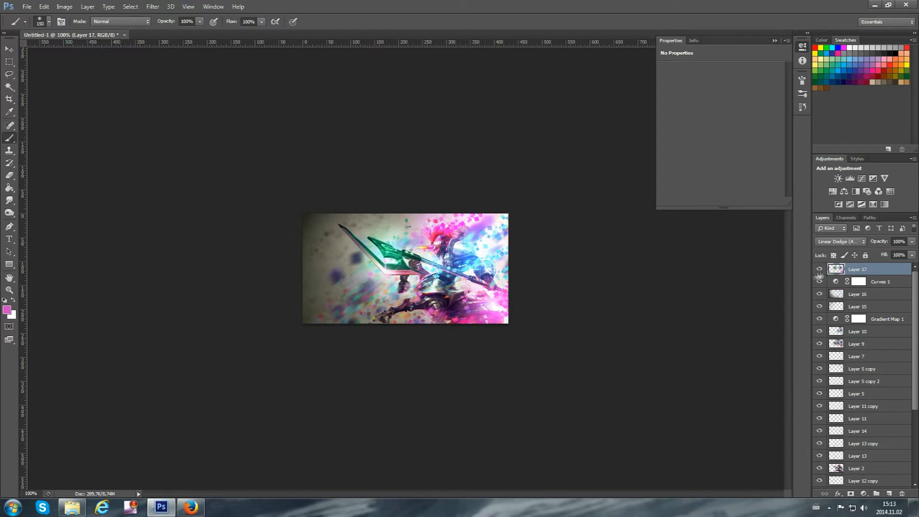
Add a pink-to-white Gradient Map above Layer 17 and insert a light blue colour stop at the gradient's middle
click(884, 204)
click(713, 71)
click(706, 316)
double_click(706, 316)
drag(751, 208, 750, 249)
click(832, 185)
drag(793, 316, 820, 319)
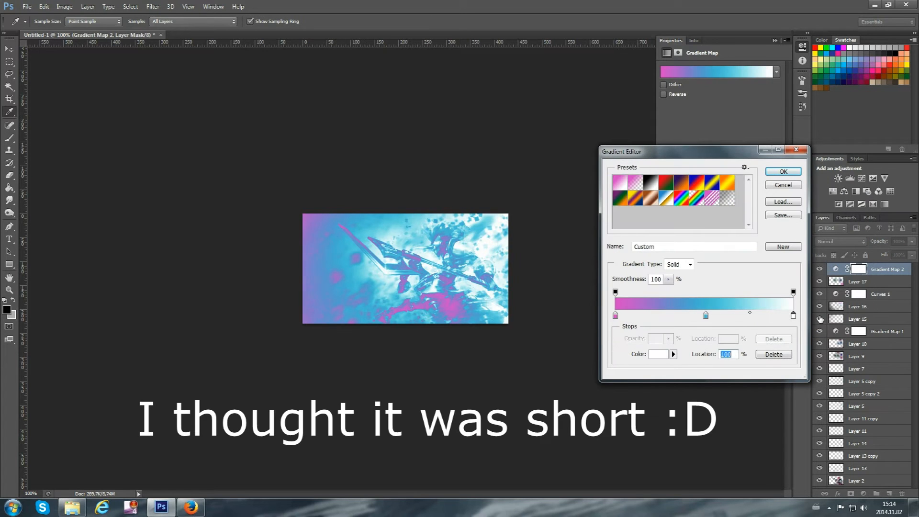
Rearrange the gradient stops into white, blue and pink order, and set Gradient Map 2 to Soft Light
mouse_move(616, 316)
mouse_down()
mouse_move(717, 318)
mouse_move(611, 320)
mouse_up()
drag(717, 317, 779, 318)
drag(793, 316, 713, 317)
mouse_move(615, 316)
mouse_down()
mouse_move(686, 317)
mouse_move(615, 318)
mouse_up()
drag(685, 315, 712, 316)
drag(778, 316, 814, 314)
drag(615, 316, 628, 380)
drag(631, 316, 614, 315)
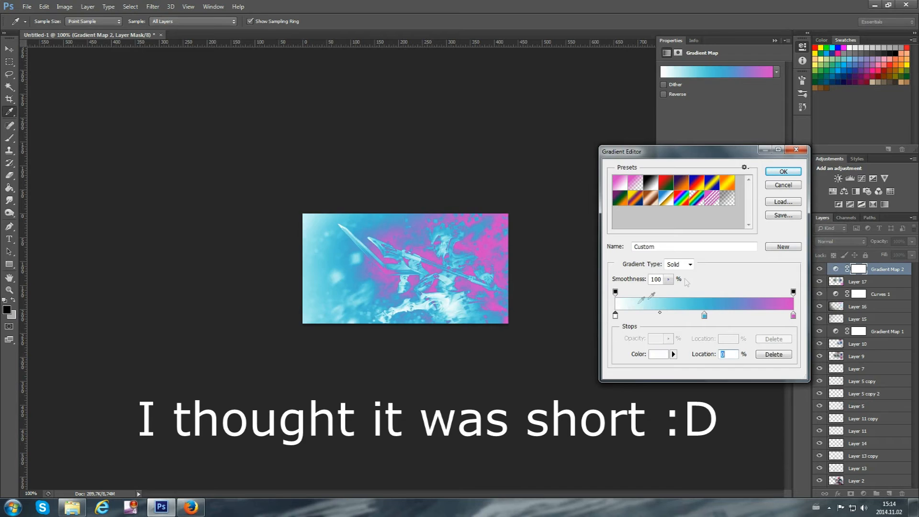
click(841, 241)
click(837, 359)
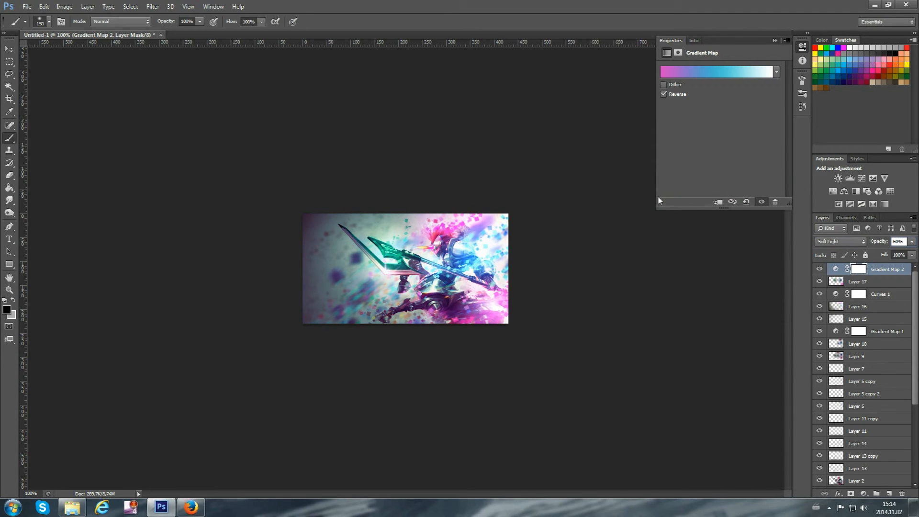
Add a Brightness/Contrast adjustment above Gradient Map 2, adjust its sliders, and mask its effect out at the banner's right side
click(837, 178)
drag(720, 94, 757, 114)
mouse_move(513, 301)
mouse_down()
mouse_move(504, 239)
mouse_move(552, 261)
mouse_up()
Undo the trial changes on Curves 1 and Layer 16, and prepare to erase on Layer 16
click(885, 282)
click(882, 309)
key(ctrl+z)
click(862, 321)
key(ctrl+z)
key(e)
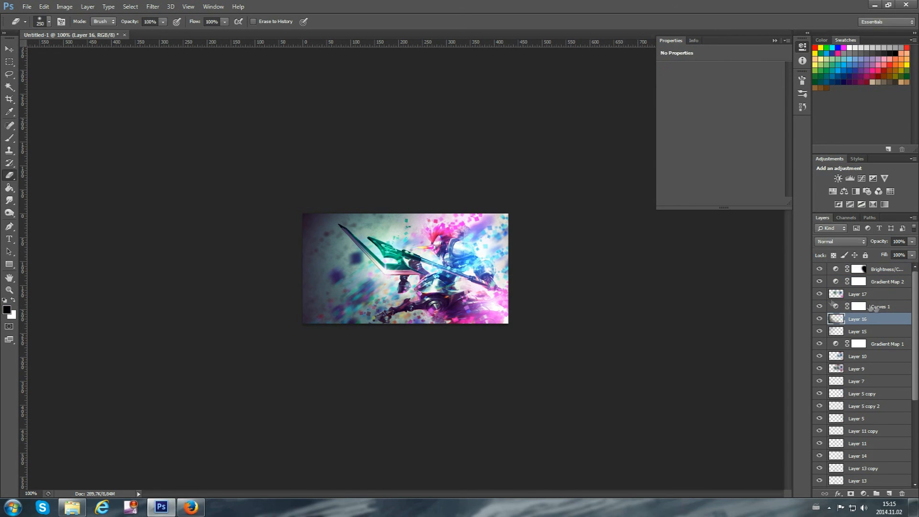